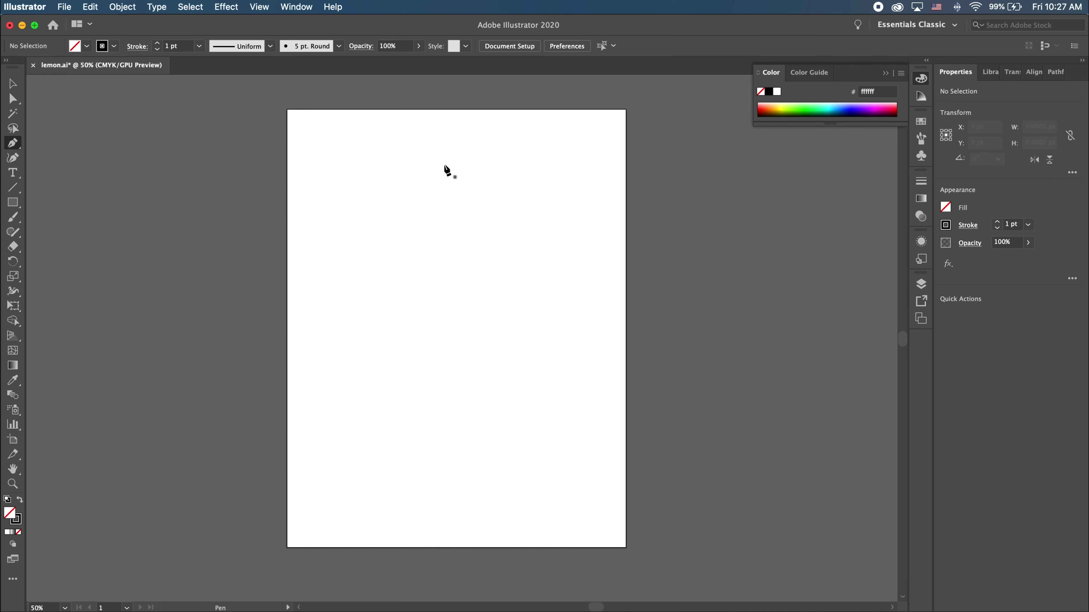
# Step: Draw the half-lemon profile path from the stem notch, through the widest side, to the bottom tip
pyautogui.click(443, 162)
pyautogui.moveTo(484, 181); pyautogui.dragTo(503, 223)
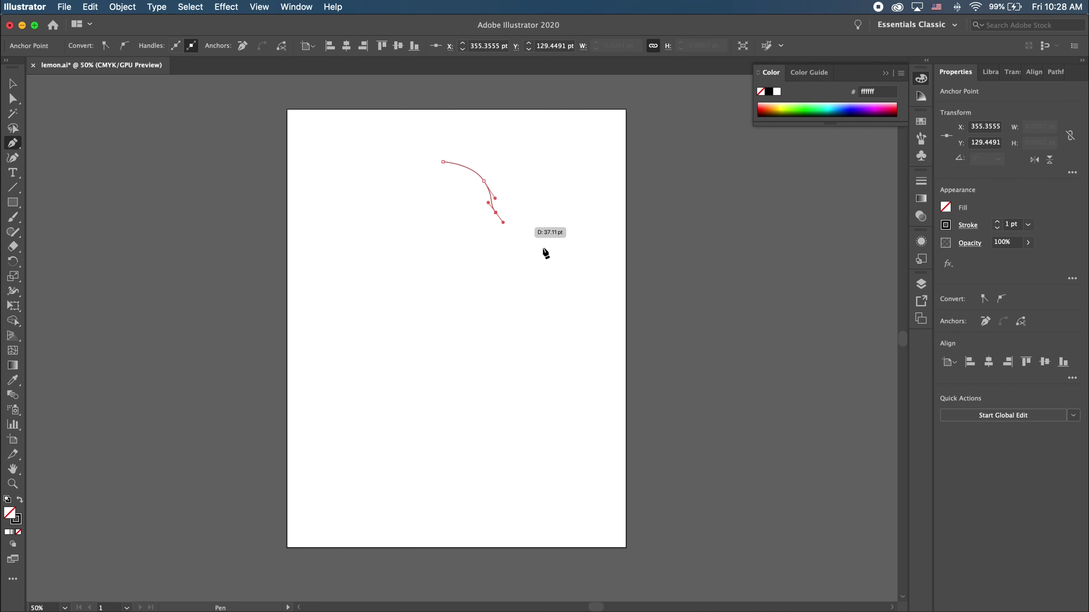
pyautogui.moveTo(567, 350); pyautogui.dragTo(566, 469)
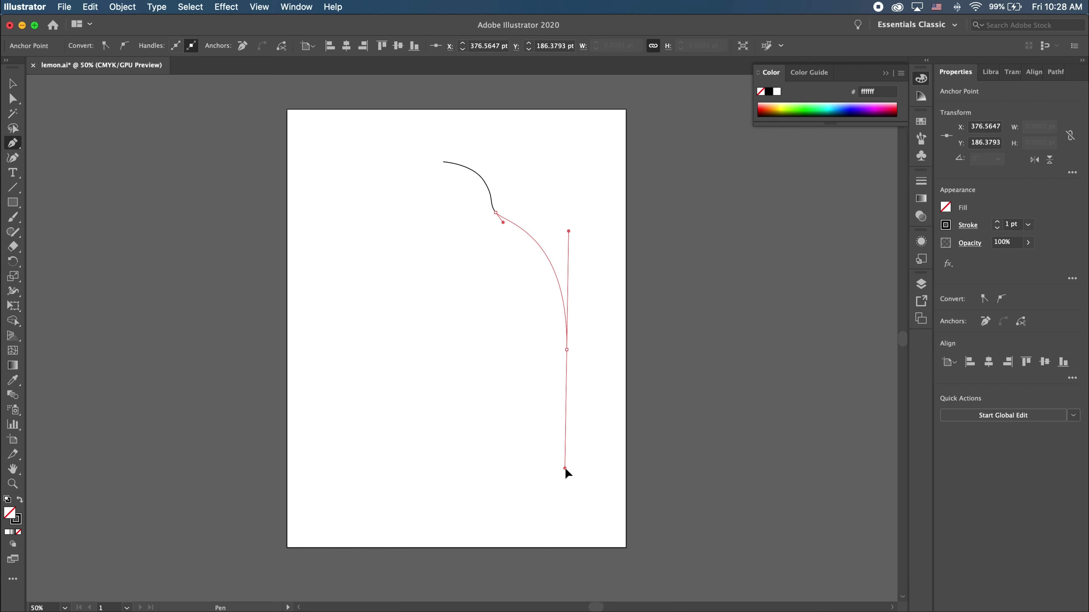
pyautogui.moveTo(487, 495); pyautogui.dragTo(477, 506)
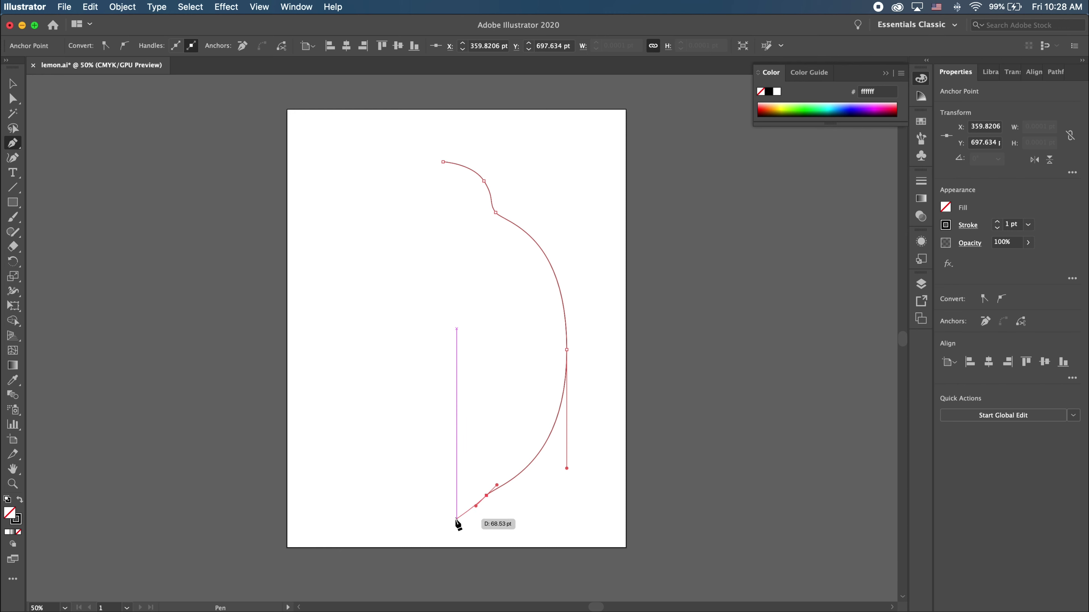
pyautogui.moveTo(463, 528); pyautogui.dragTo(447, 536)
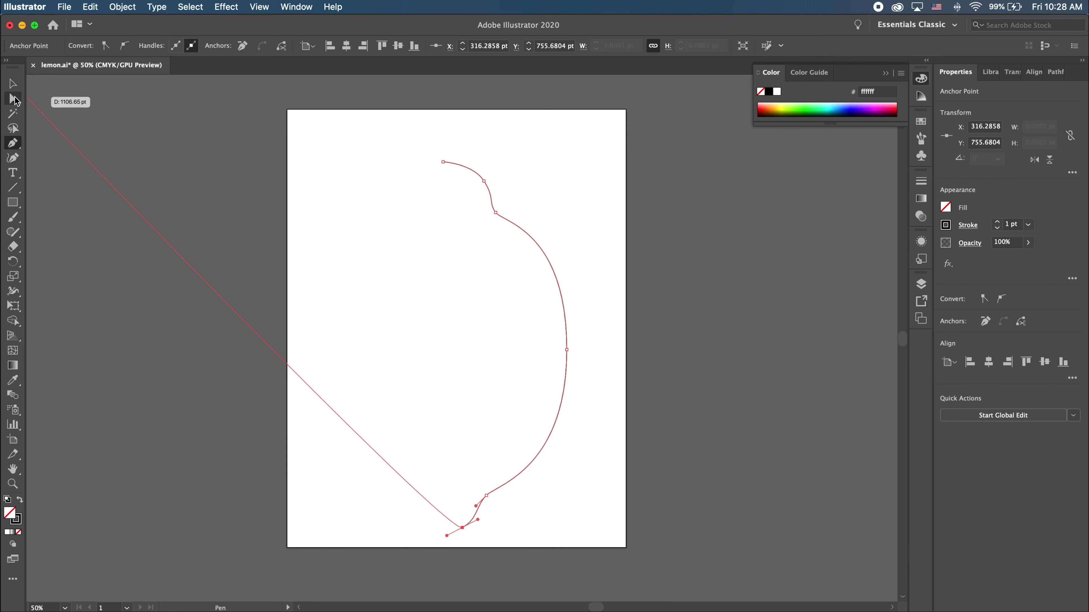
pyautogui.keyDown('shift'); pyautogui.click(443, 161); pyautogui.keyUp('shift')
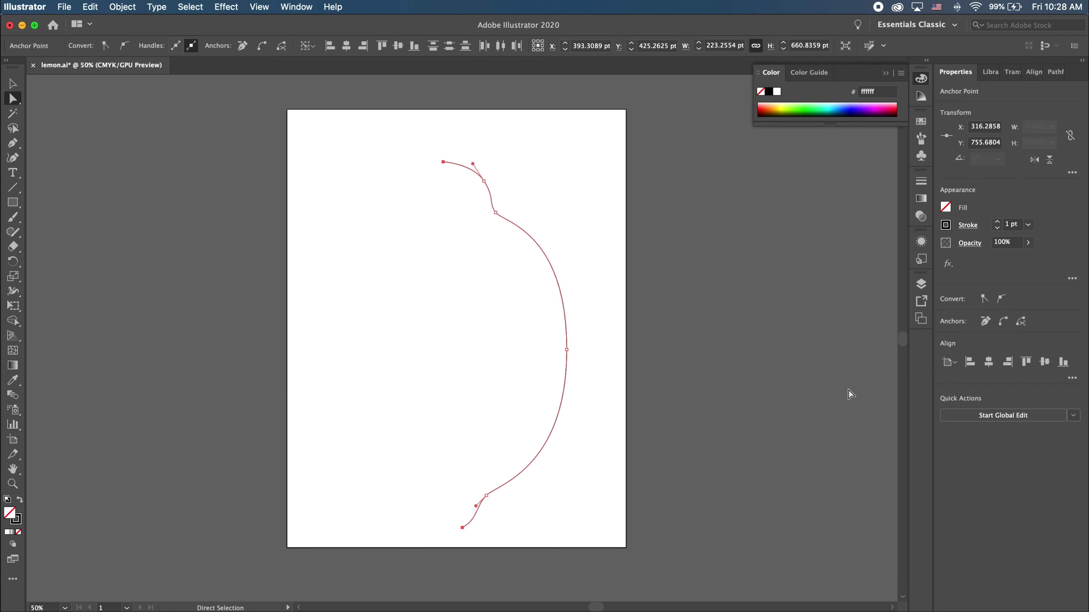
# Step: Align the bottom endpoint under the top and angle the lower anchor's handle to 45°
pyautogui.click(970, 362)
pyautogui.moveTo(478, 507); pyautogui.dragTo(460, 527)
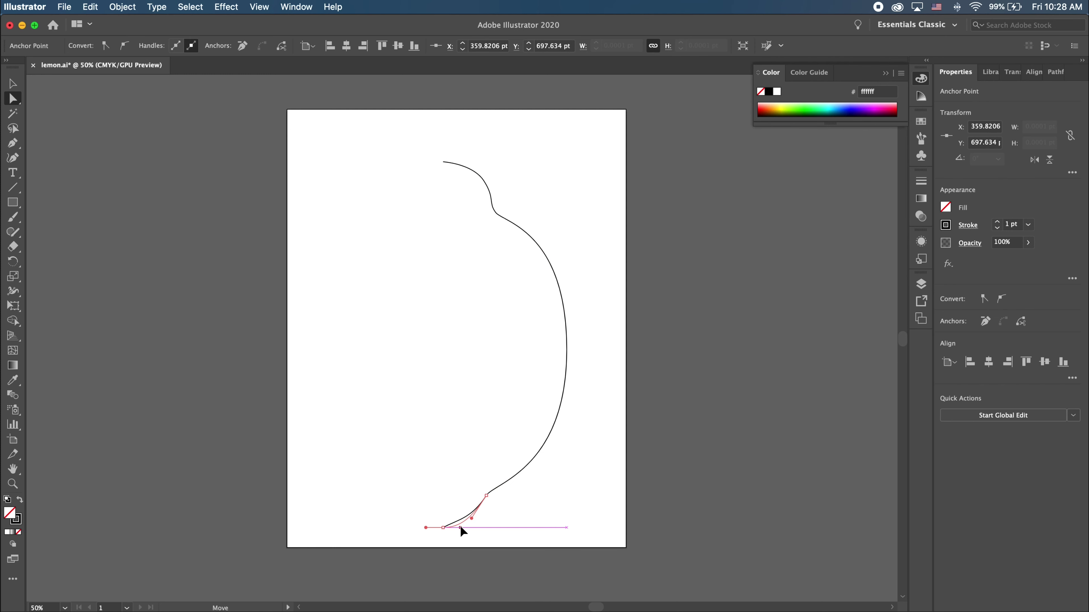
pyautogui.click(486, 496)
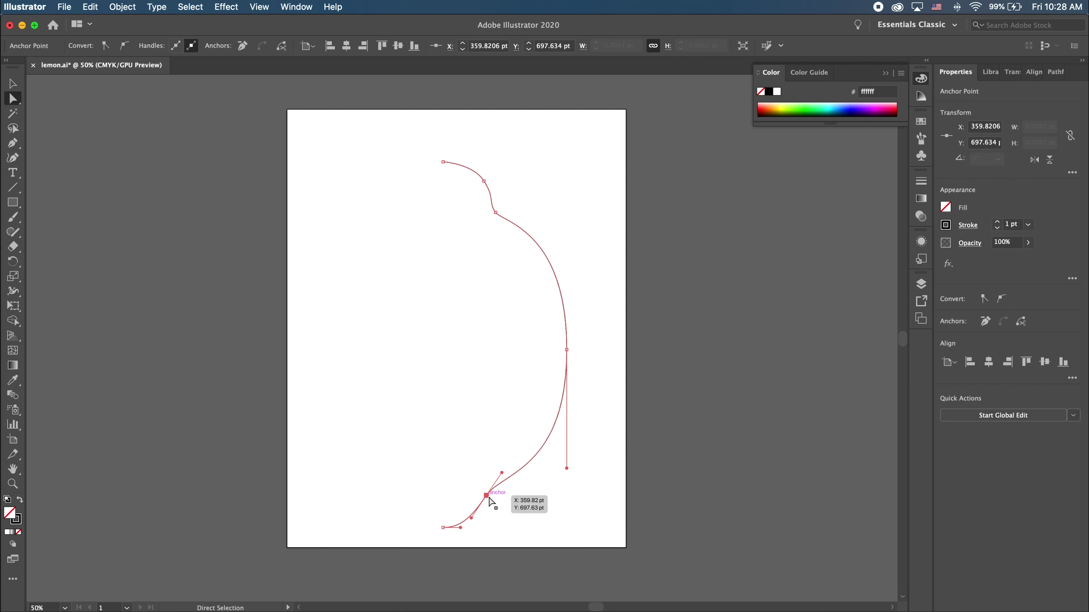
pyautogui.press('z')
pyautogui.moveTo(488, 520); pyautogui.dragTo(624, 484)
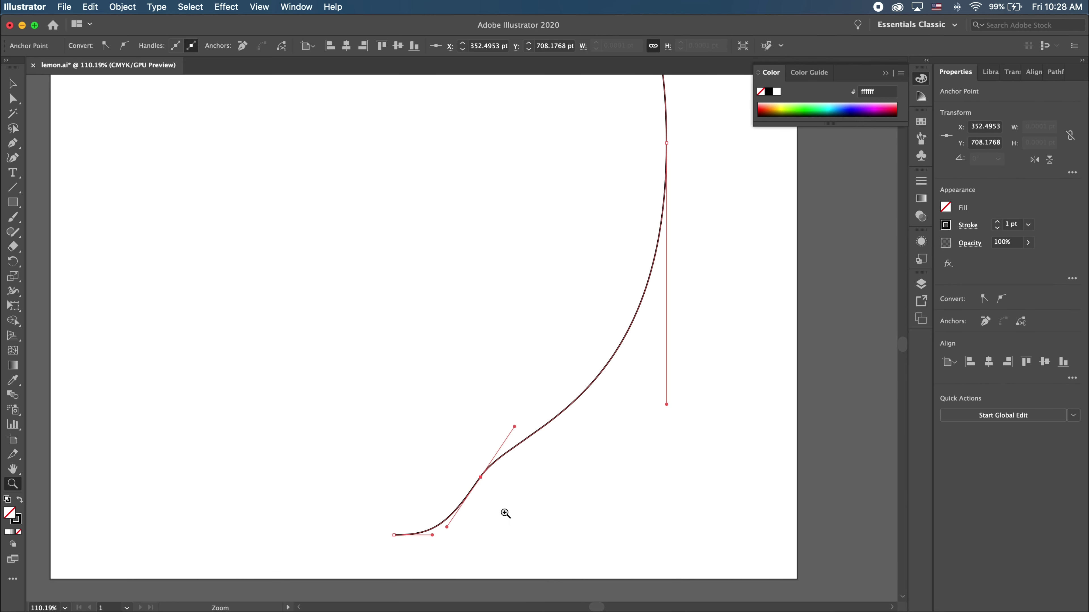
pyautogui.press('a')
pyautogui.moveTo(447, 527)
pyautogui.keyDown('shift'); pyautogui.mouseDown()
pyautogui.moveTo(478, 483)
pyautogui.moveTo(460, 520)
pyautogui.mouseUp(); pyautogui.keyUp('shift')
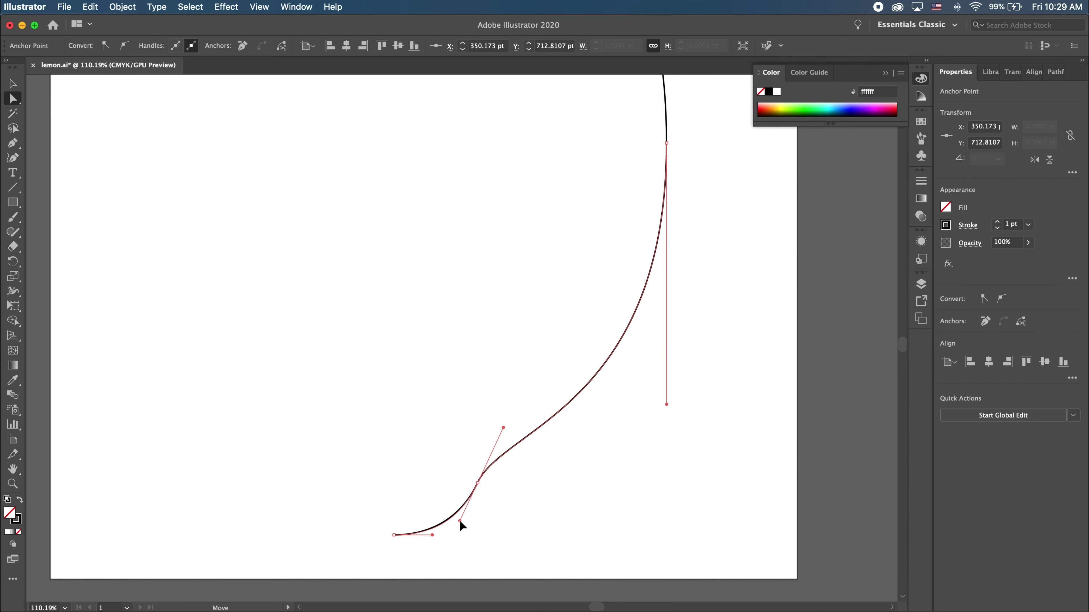
pyautogui.hotkey('ctrl', '0')
# Step: Refine the stem notch anchors and tilt the lower notch handle
pyautogui.press('v')
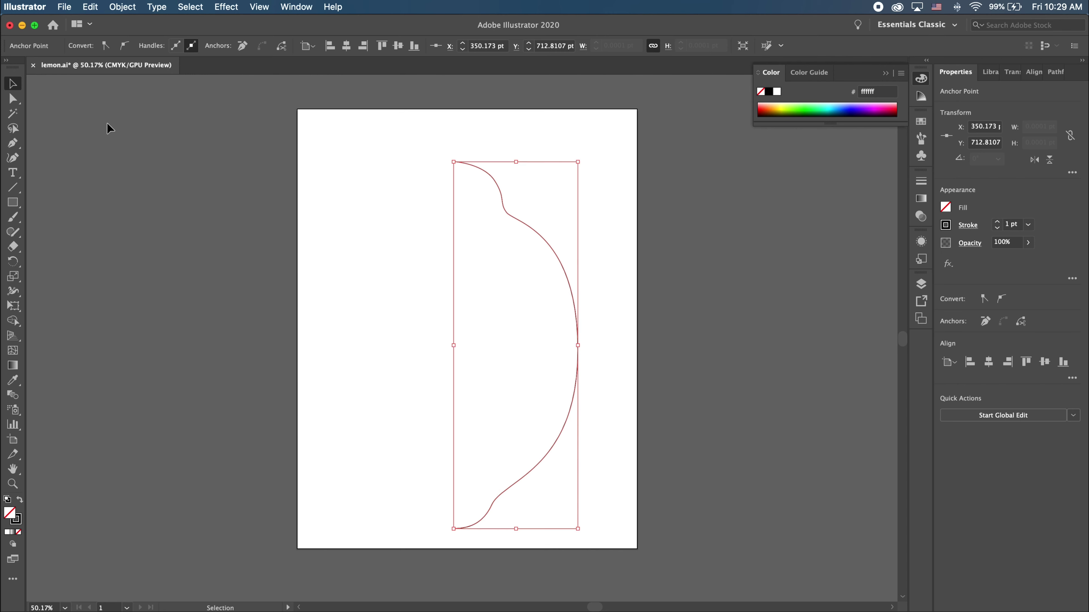
pyautogui.click(108, 128)
pyautogui.press('a')
pyautogui.click(500, 199)
pyautogui.keyDown('alt'); pyautogui.scroll(5, 501, 199); pyautogui.keyUp('alt')
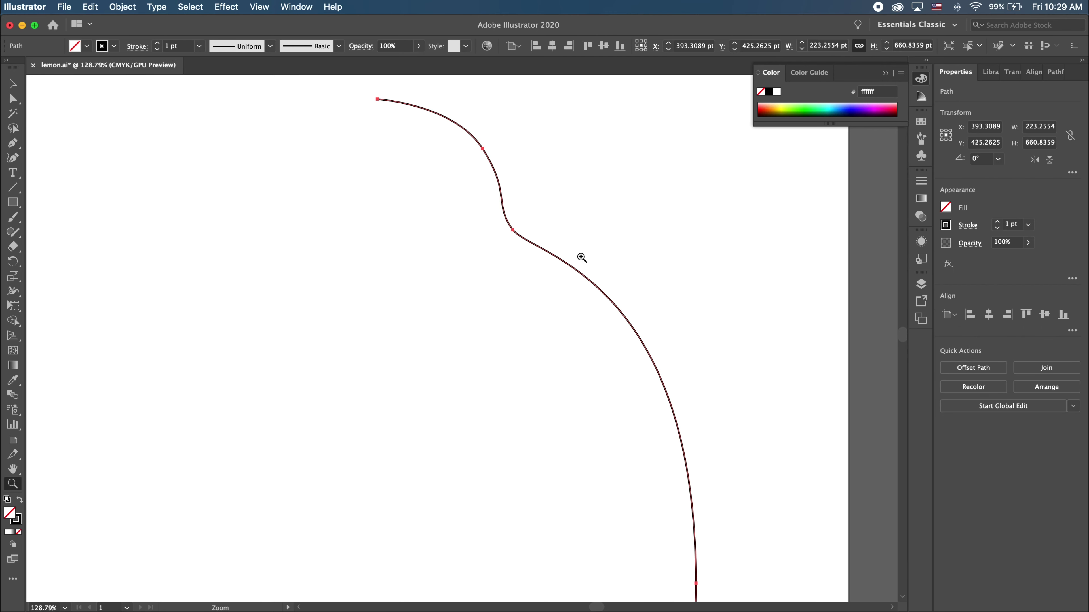
pyautogui.click(517, 231)
pyautogui.moveTo(482, 148); pyautogui.dragTo(476, 133)
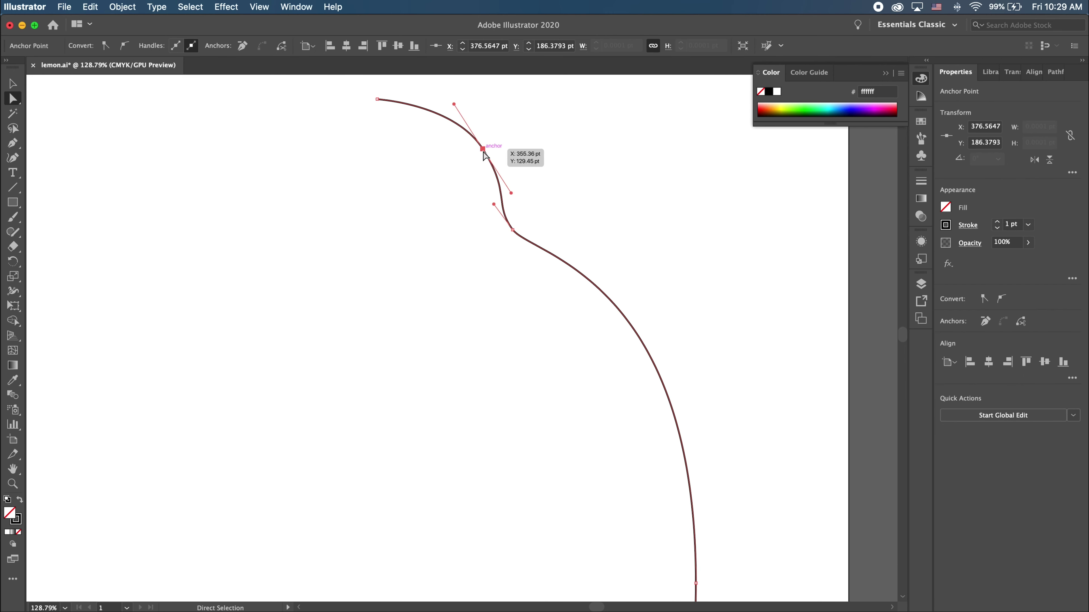
pyautogui.click(447, 89)
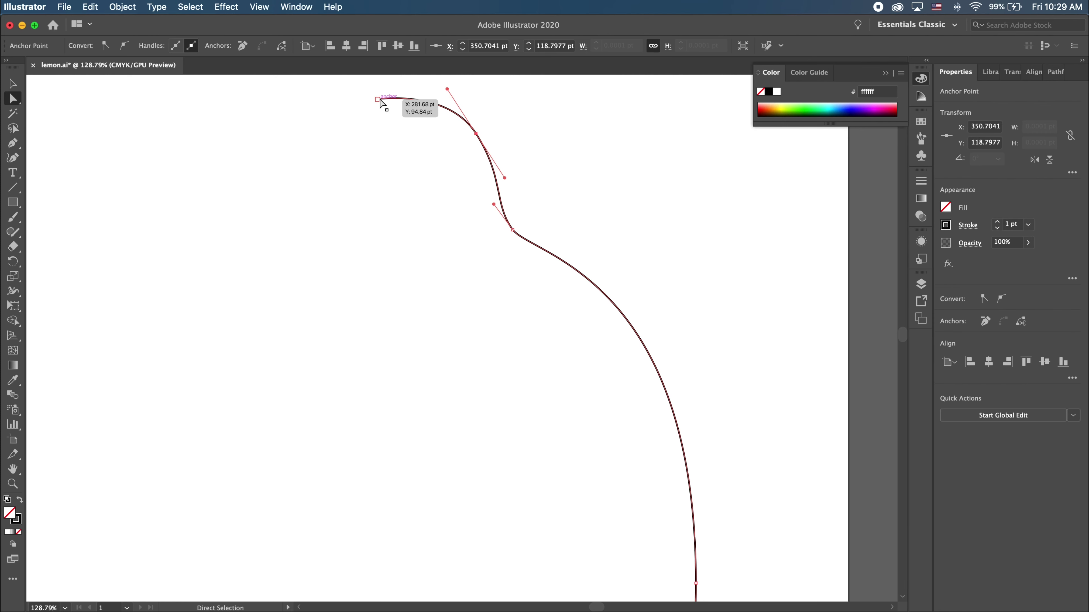
pyautogui.click(512, 230)
pyautogui.moveTo(494, 205); pyautogui.dragTo(489, 200)
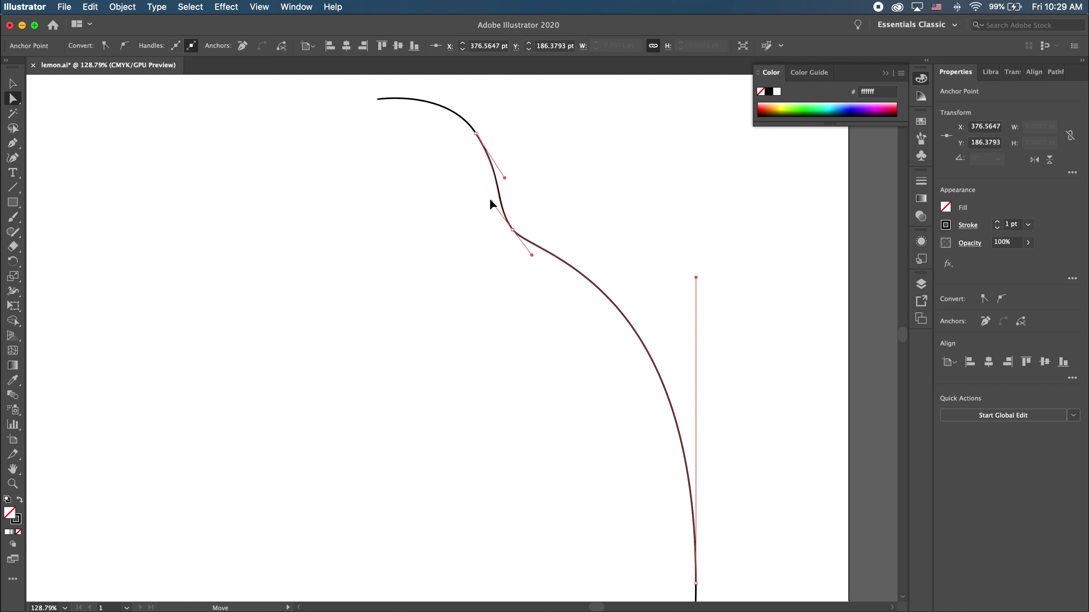
pyautogui.click(529, 287)
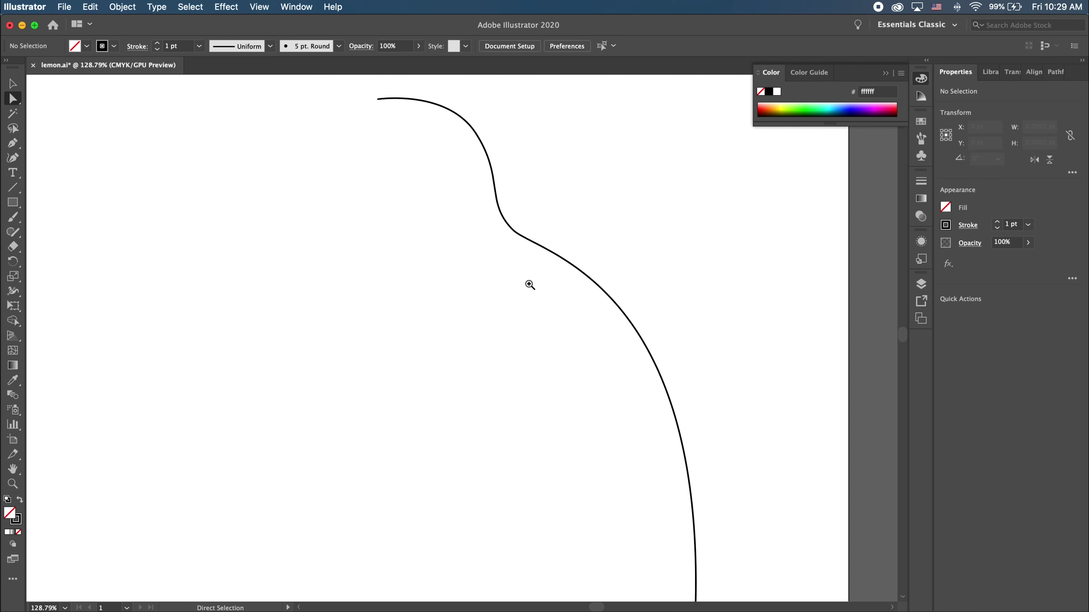
# Step: Nudge the top segment slightly down and the bottom segment slightly left
pyautogui.press('z')
pyautogui.moveTo(530, 287); pyautogui.dragTo(357, 238)
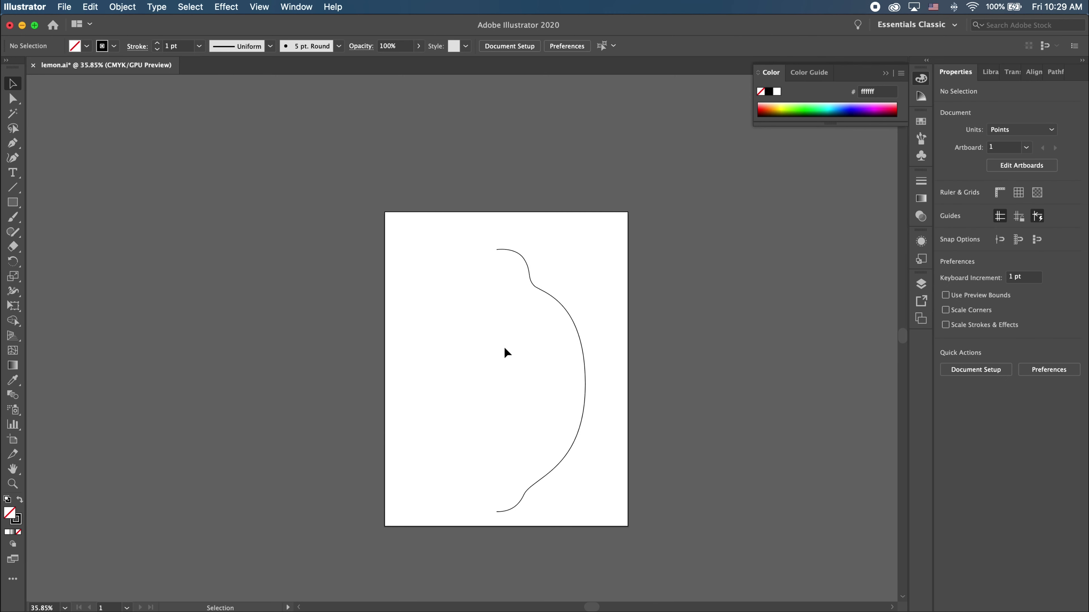
pyautogui.moveTo(608, 356); pyautogui.dragTo(637, 370)
pyautogui.moveTo(544, 389); pyautogui.dragTo(523, 335)
pyautogui.press('v')
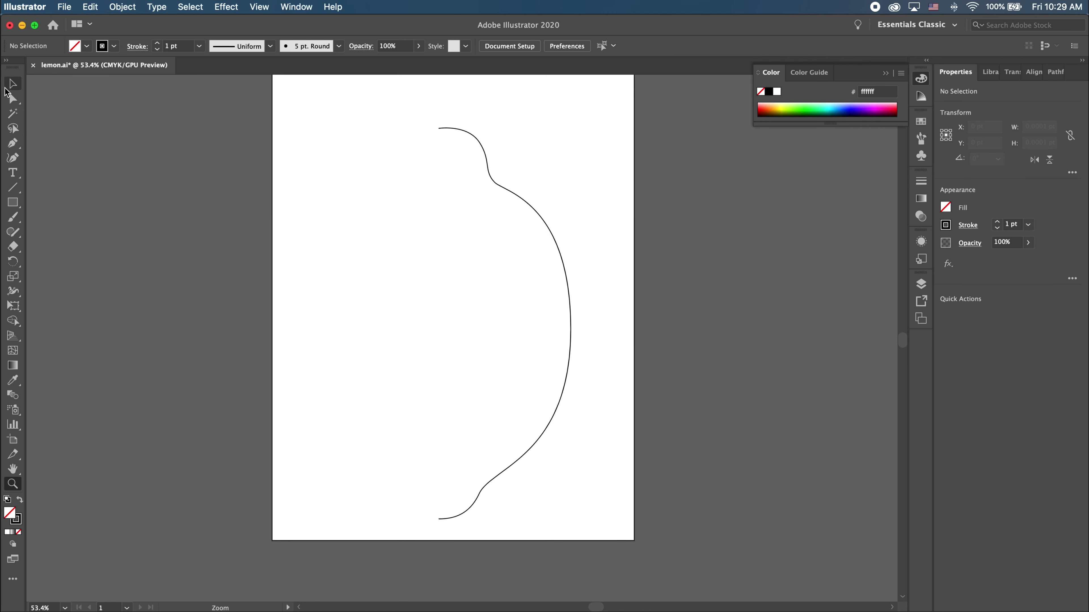
pyautogui.click(441, 129)
pyautogui.press('a')
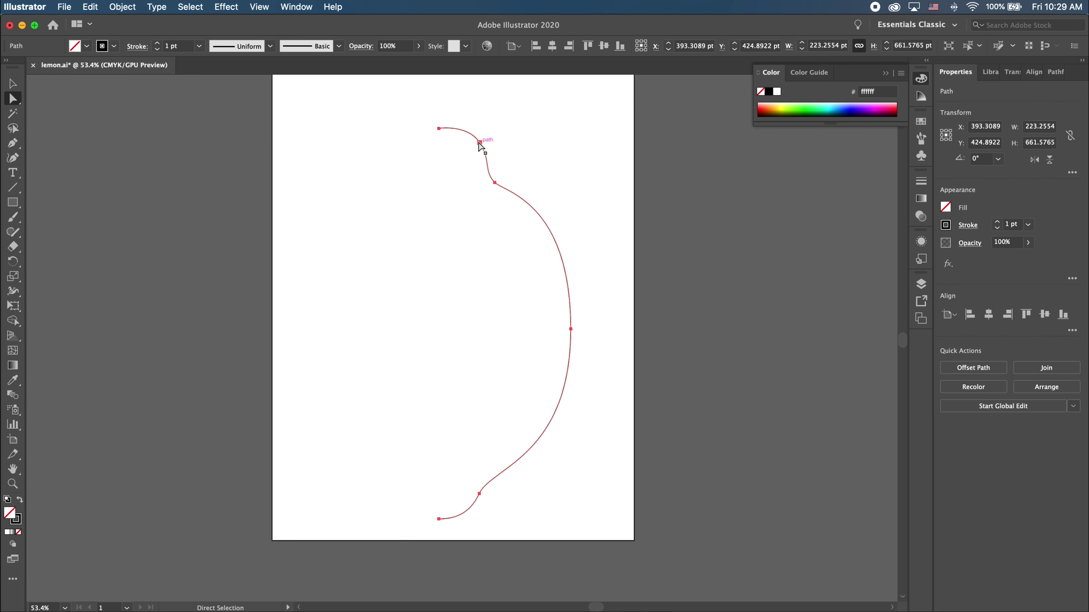
pyautogui.click(438, 129)
pyautogui.moveTo(480, 144); pyautogui.dragTo(481, 147)
pyautogui.click(529, 160)
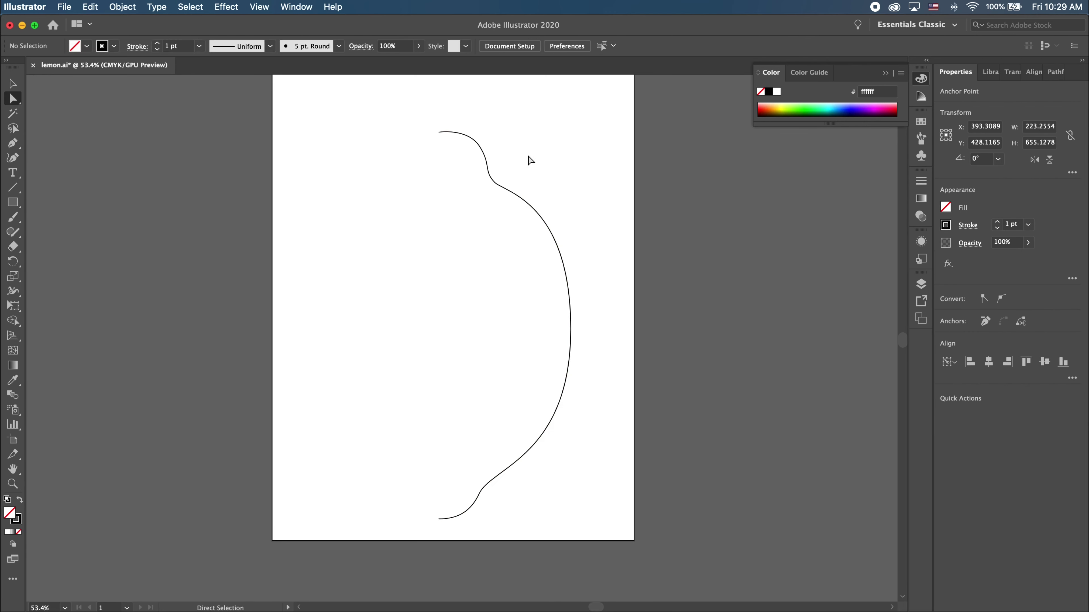
pyautogui.moveTo(483, 498); pyautogui.dragTo(471, 508)
pyautogui.click(505, 513)
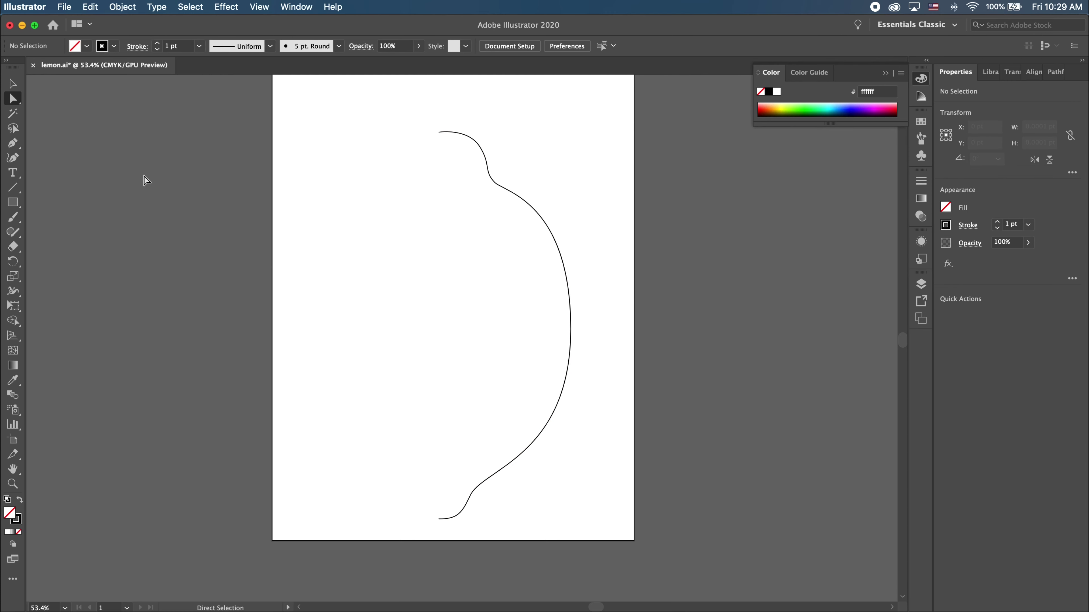
# Step: Move the whole lemon profile slightly higher on the artboard
pyautogui.press('v')
pyautogui.press('super+minus')
pyautogui.press('super+minus')
pyautogui.click(525, 292)
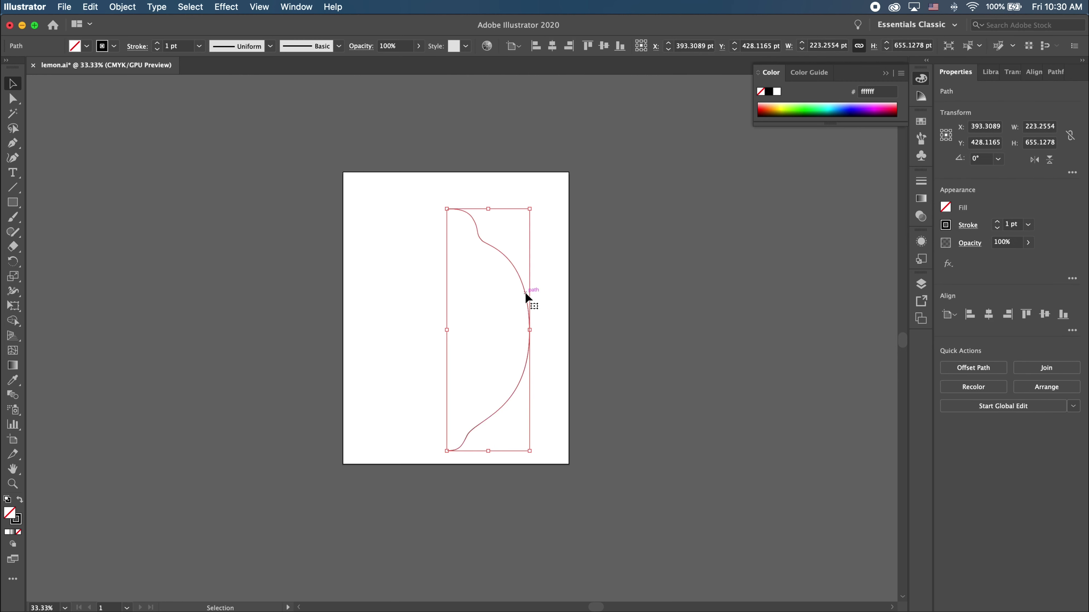
pyautogui.moveTo(526, 293); pyautogui.dragTo(526, 280)
pyautogui.click(613, 317)
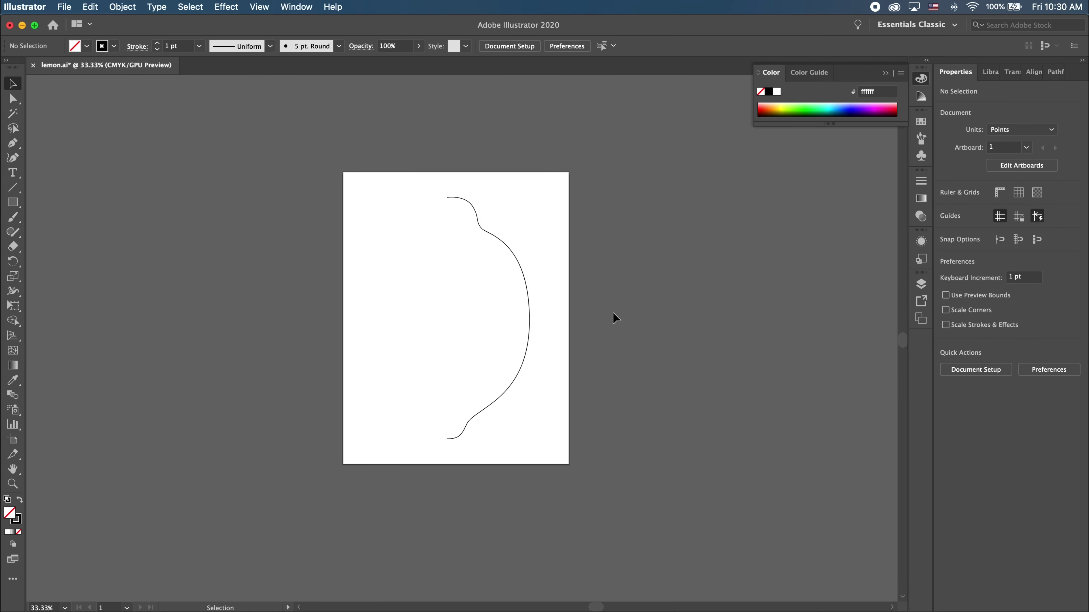
# Step: Save a copy as lemon_2.ai in Illustrator 8 format, accepting the legacy-format warning
pyautogui.click(65, 7)
pyautogui.click(80, 111)
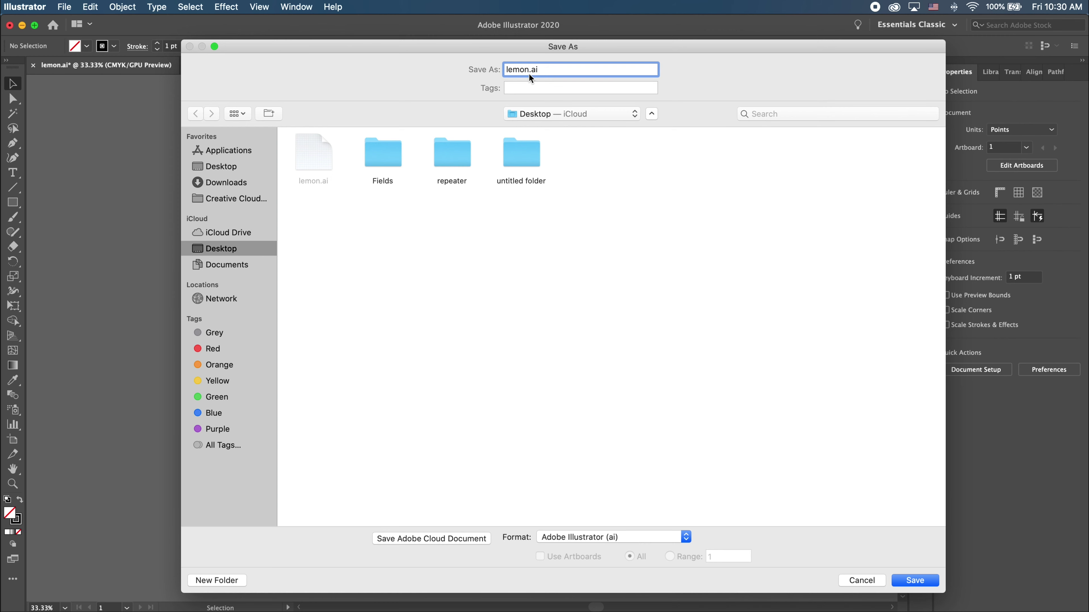
pyautogui.write('_2')
pyautogui.click(921, 581)
pyautogui.click(518, 172)
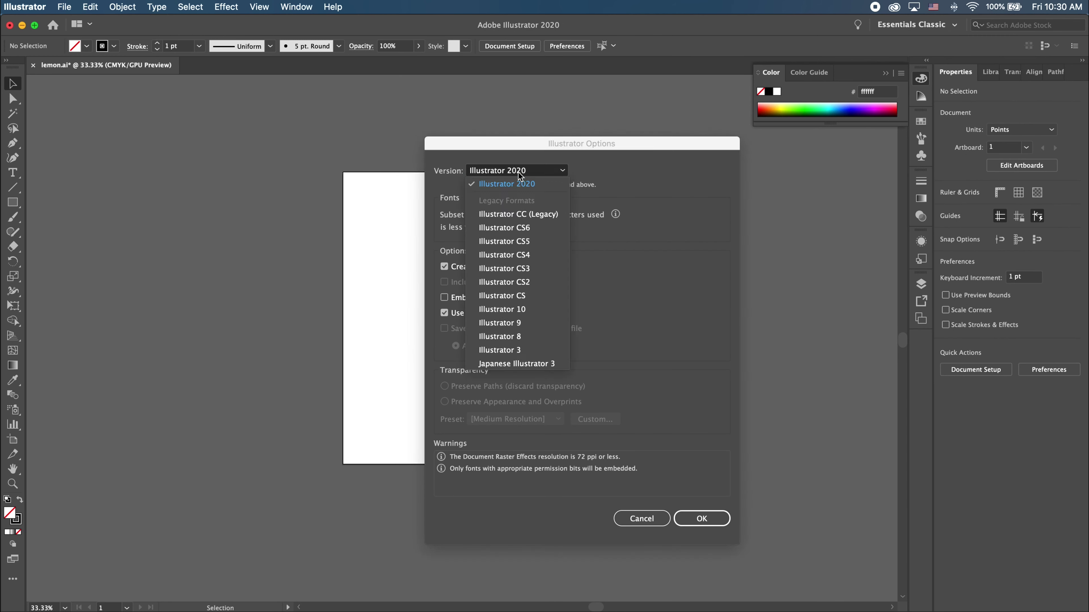
pyautogui.click(494, 337)
pyautogui.click(689, 510)
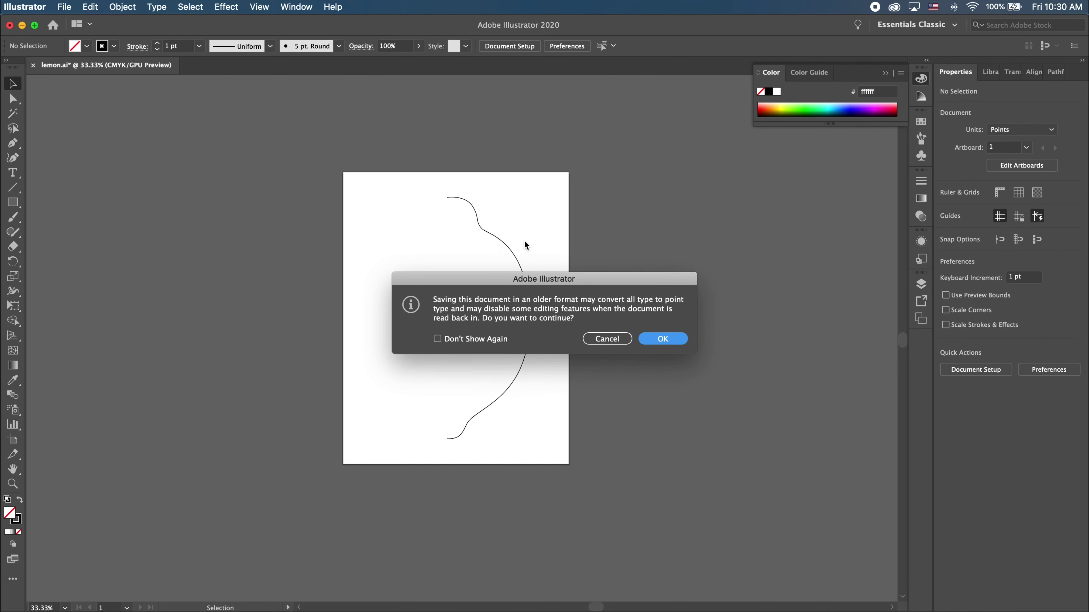
pyautogui.click(649, 339)
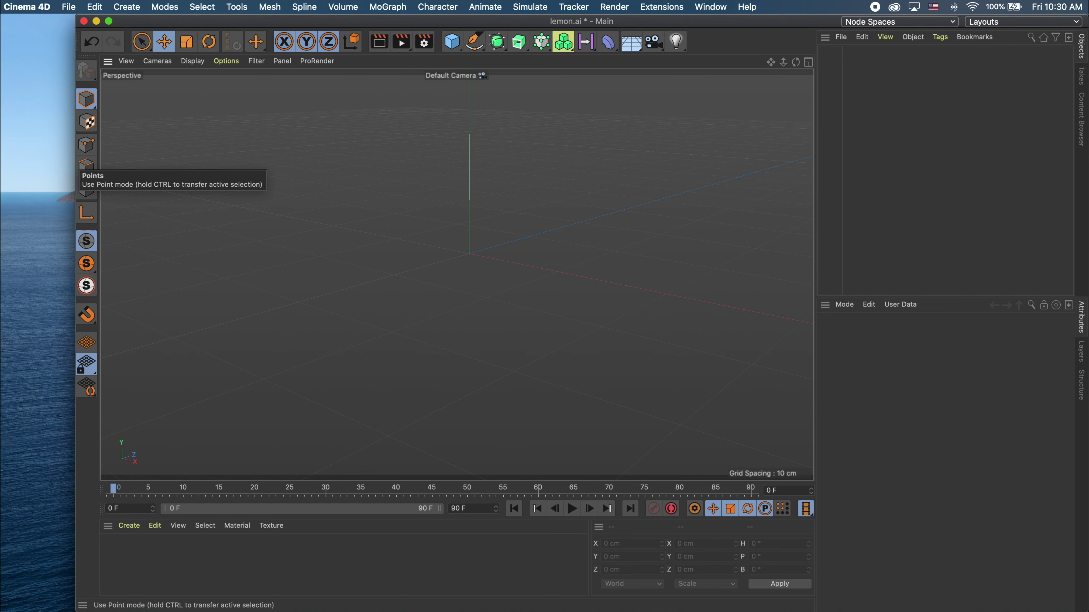
# Step: Drop lemon_2.ai into the Cinema 4D viewport and import it at scale 1 centimeters
pyautogui.moveTo(65, 377); pyautogui.dragTo(21, 163)
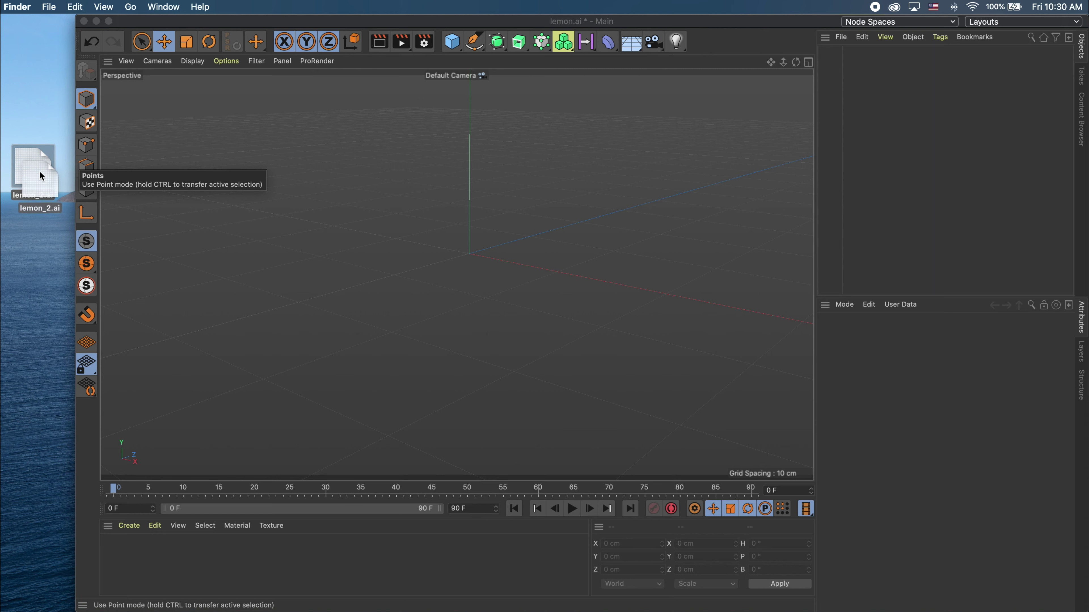
pyautogui.moveTo(27, 168); pyautogui.dragTo(433, 171)
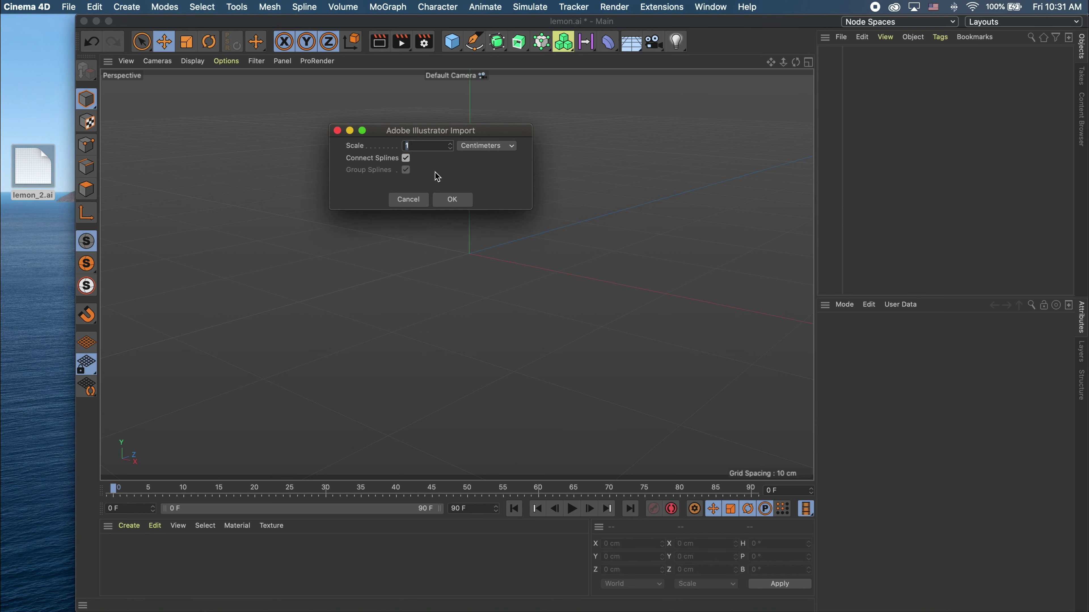
pyautogui.click(450, 200)
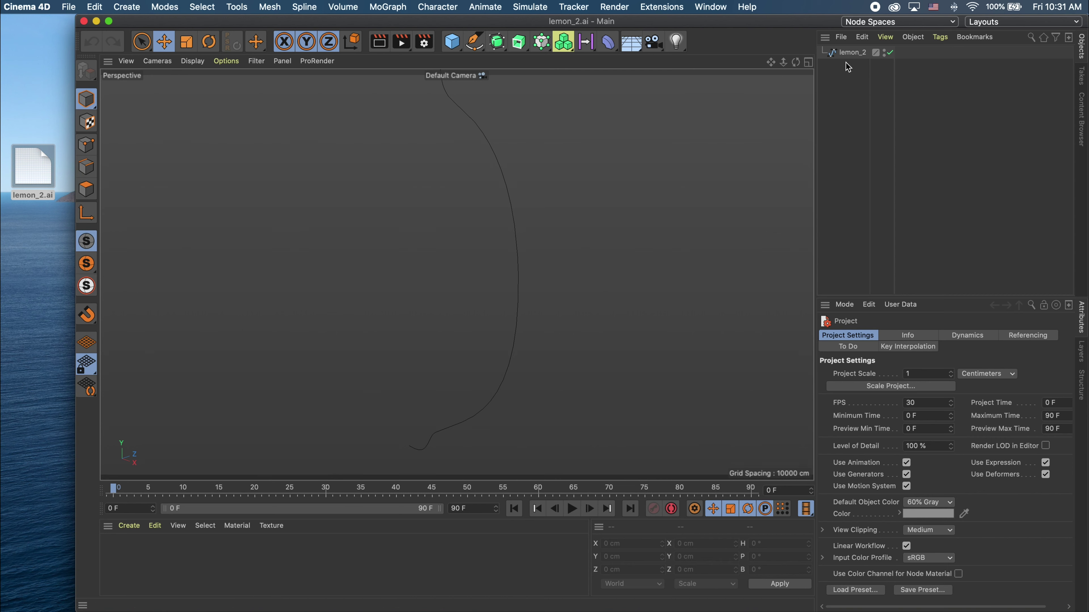
# Step: Set the lemon_2 spline's X and Y position to 0 cm
pyautogui.click(851, 53)
pyautogui.click(859, 336)
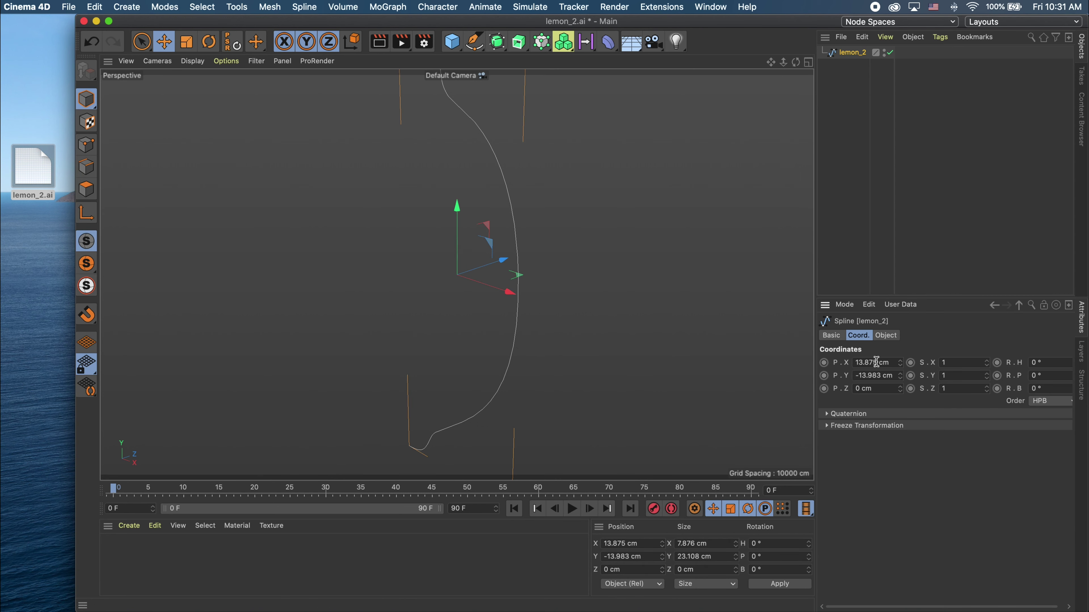
pyautogui.moveTo(876, 362); pyautogui.dragTo(825, 362)
pyautogui.write('0')
pyautogui.press('Tab')
pyautogui.write('0')
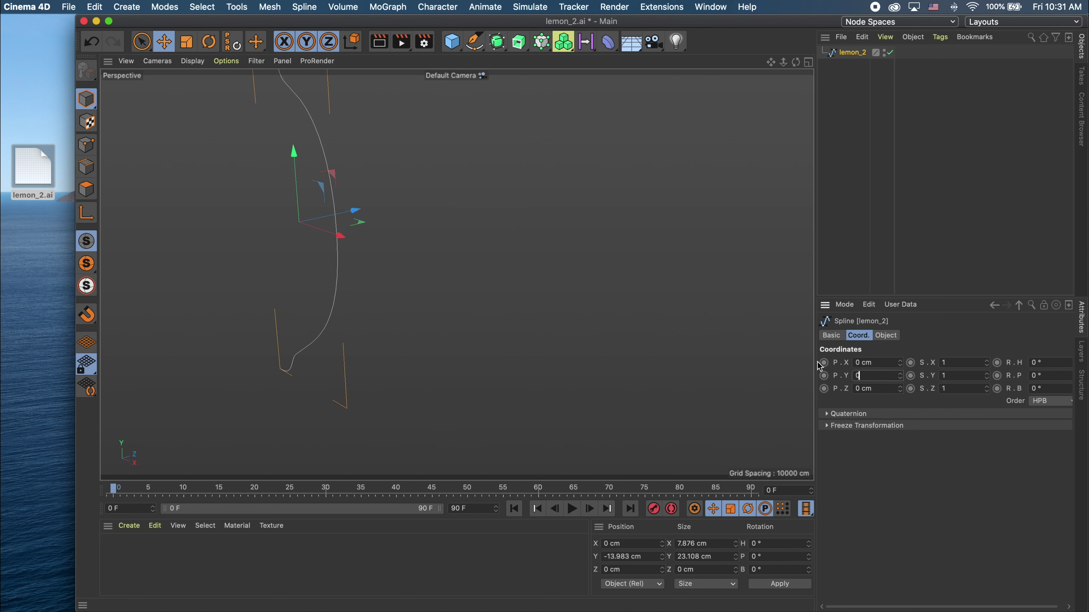
pyautogui.press('Return')
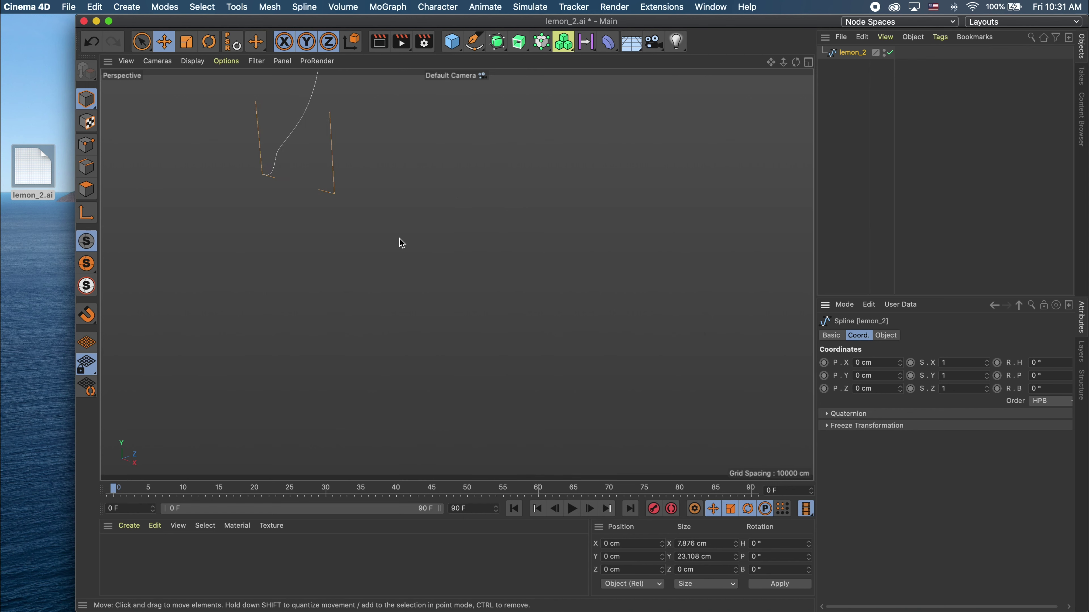
# Step: Move the lemon_2 outline right along X to 8.653 cm
pyautogui.scroll(3, 401, 242)
pyautogui.scroll(3, 397, 252)
pyautogui.scroll(-5, 412, 215)
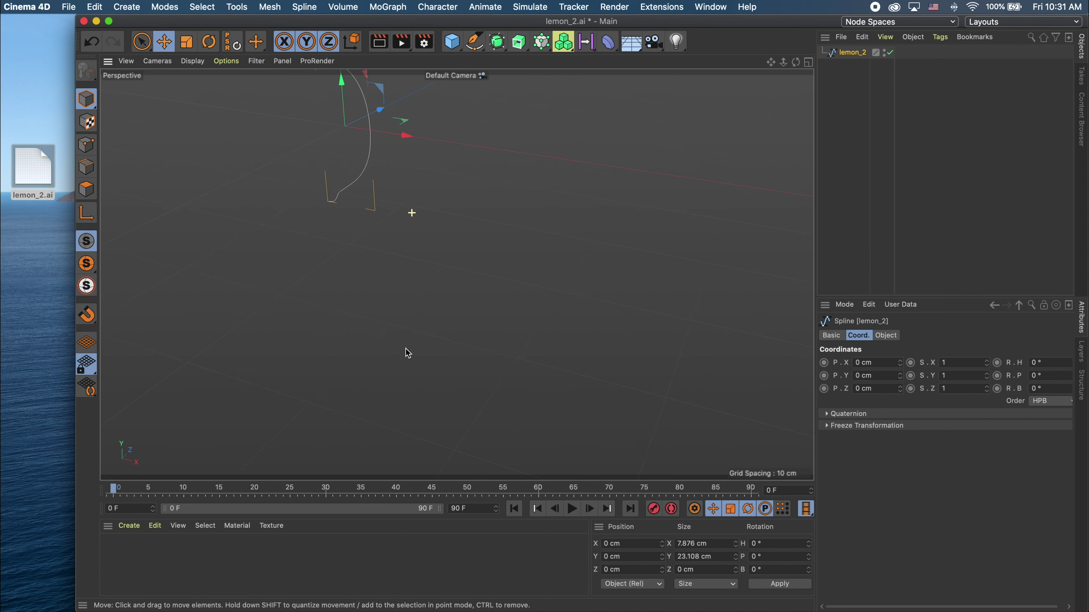
pyautogui.moveTo(324, 226); pyautogui.dragTo(635, 356, button='middle')
pyautogui.scroll(-2, 404, 157)
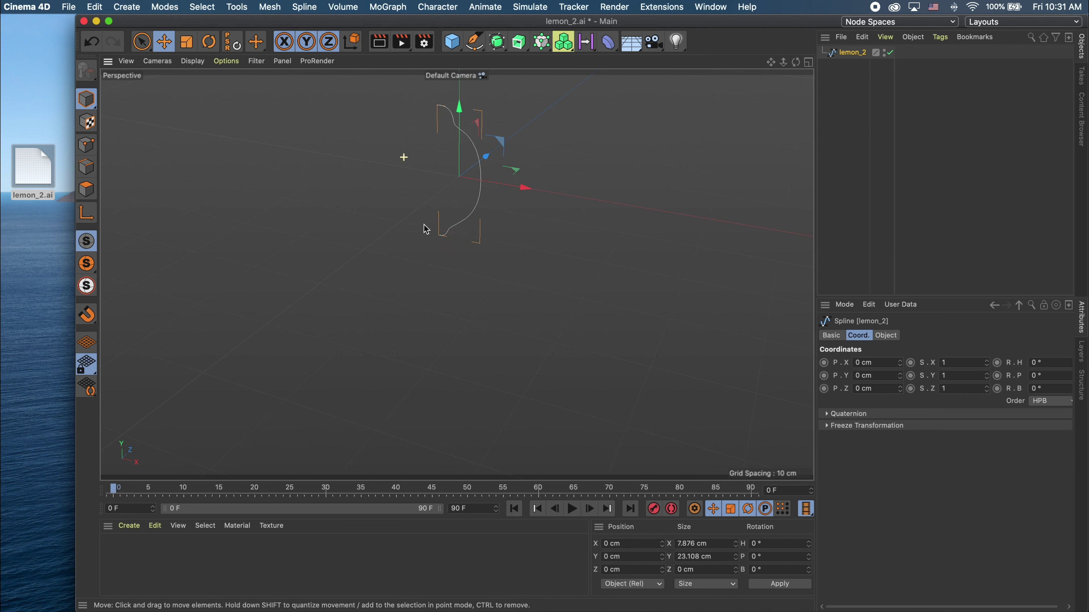
pyautogui.keyDown('alt'); pyautogui.moveTo(429, 262); pyautogui.dragTo(439, 161); pyautogui.keyUp('alt')
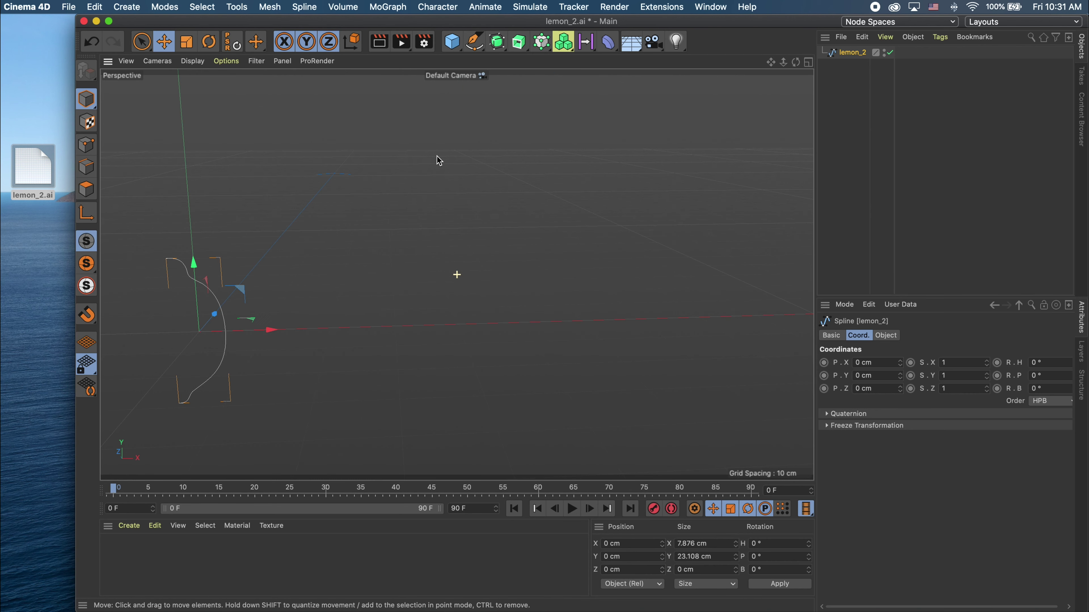
pyautogui.keyDown('alt'); pyautogui.moveTo(379, 230); pyautogui.dragTo(467, 202); pyautogui.keyUp('alt')
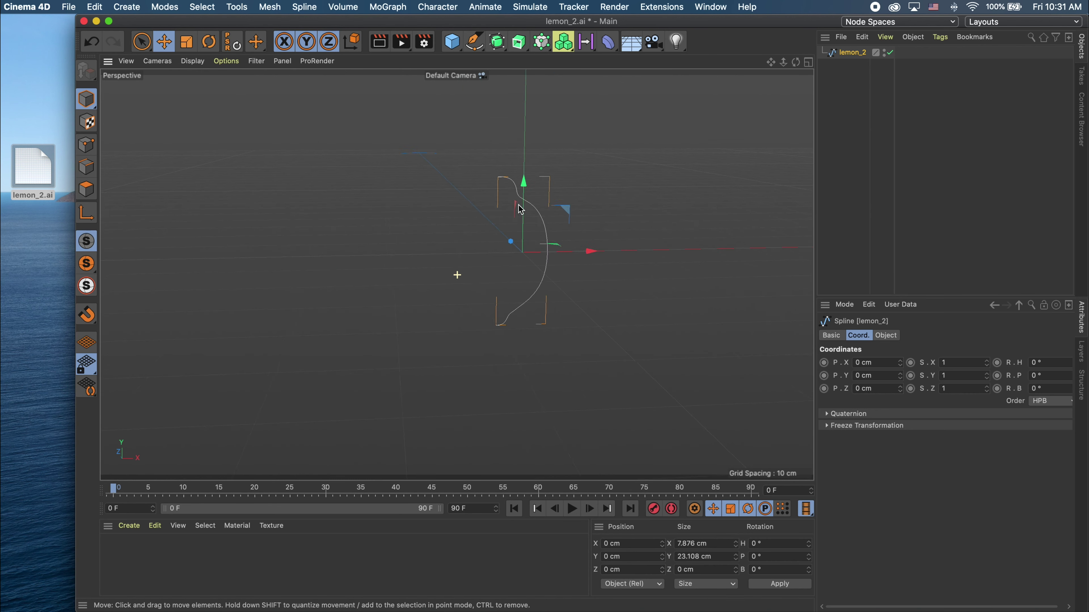
pyautogui.scroll(3, 439, 171)
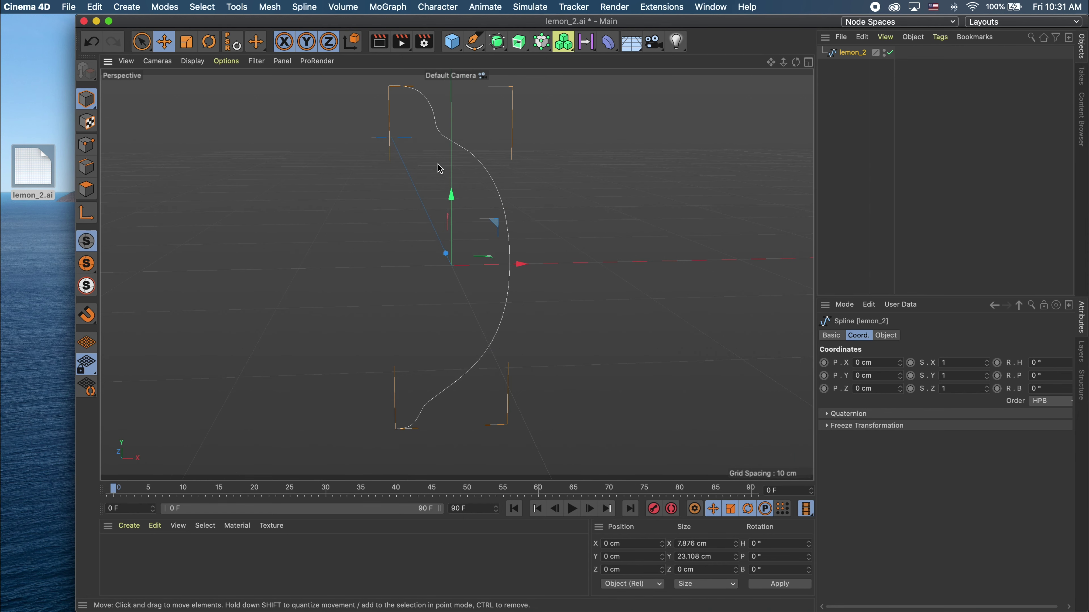
pyautogui.scroll(2, 442, 182)
pyautogui.moveTo(523, 283); pyautogui.dragTo(687, 280)
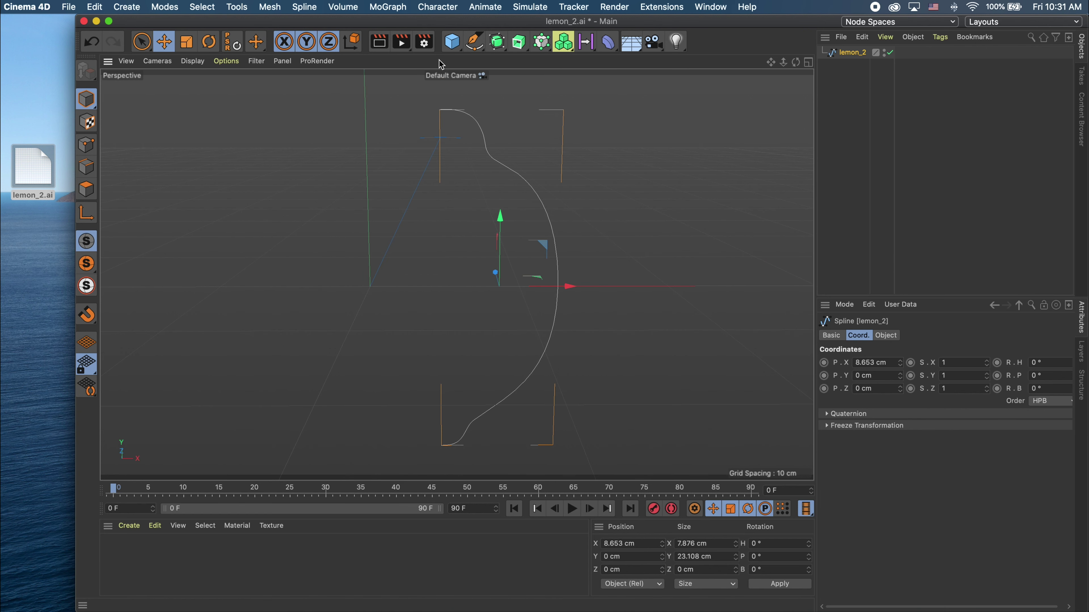
pyautogui.click(423, 42)
# Step: Set the render output width and height to 1920 pixels
pyautogui.click(462, 83)
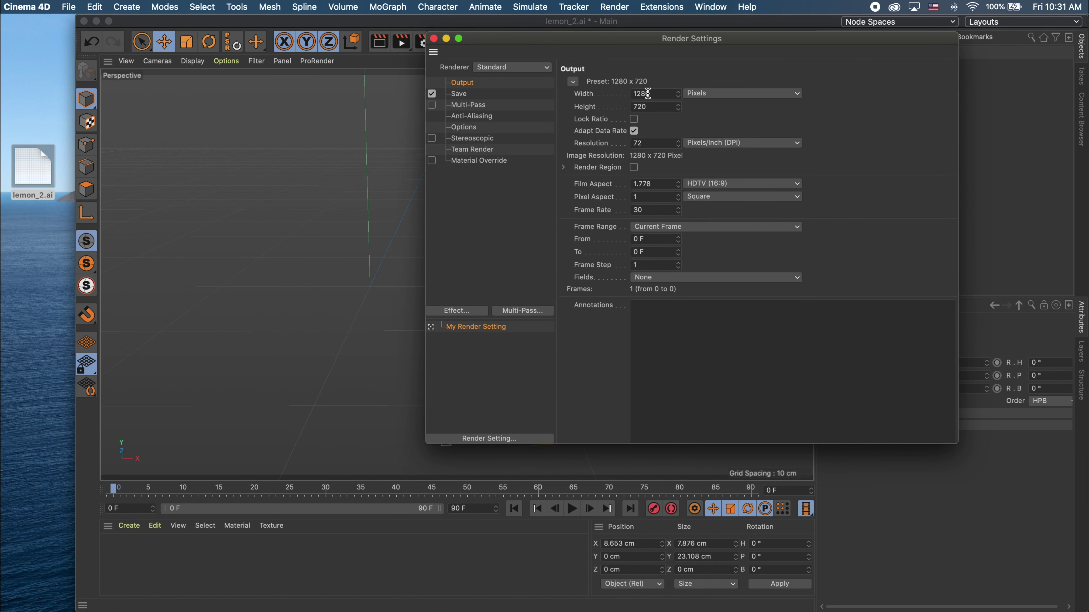
pyautogui.moveTo(649, 93); pyautogui.dragTo(620, 94)
pyautogui.press('Tab')
pyautogui.write('1920')
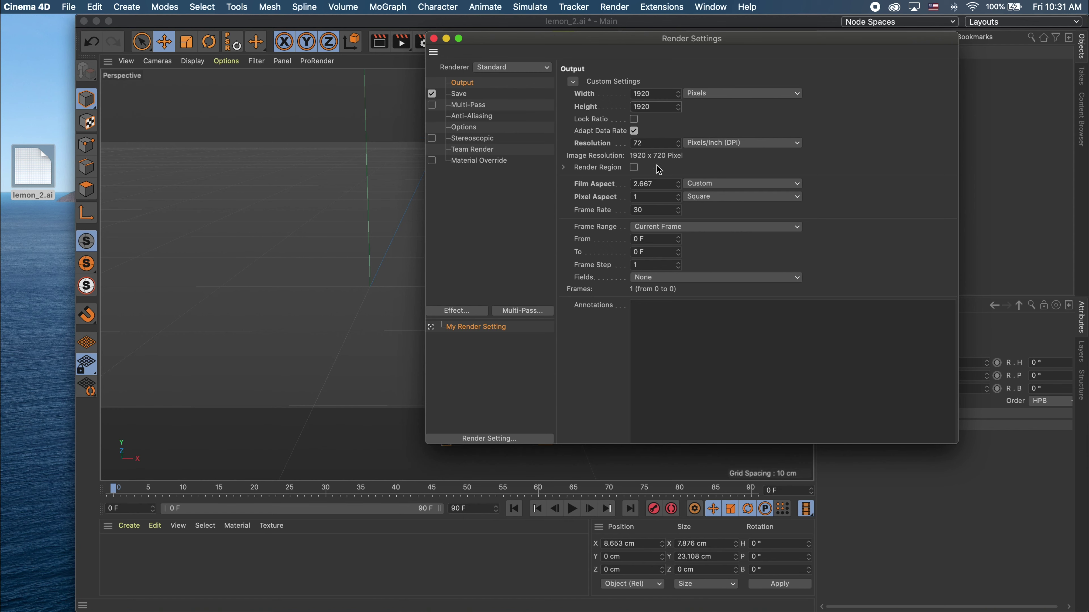
pyautogui.click(458, 107)
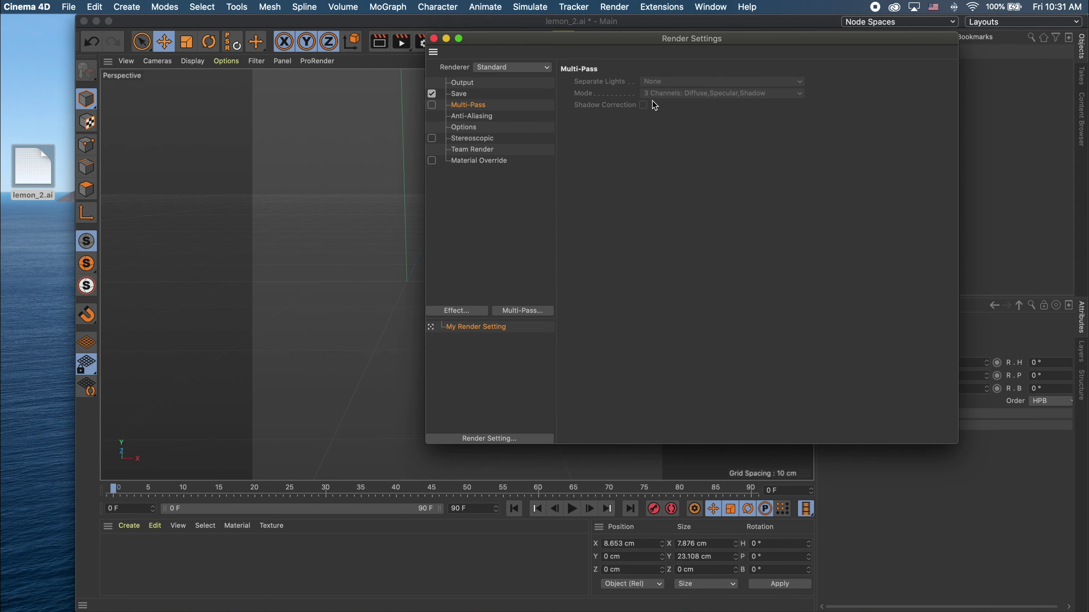
# Step: Set anti-aliasing to Best with a 4x4 minimum level
pyautogui.click(469, 118)
pyautogui.click(692, 81)
pyautogui.click(693, 115)
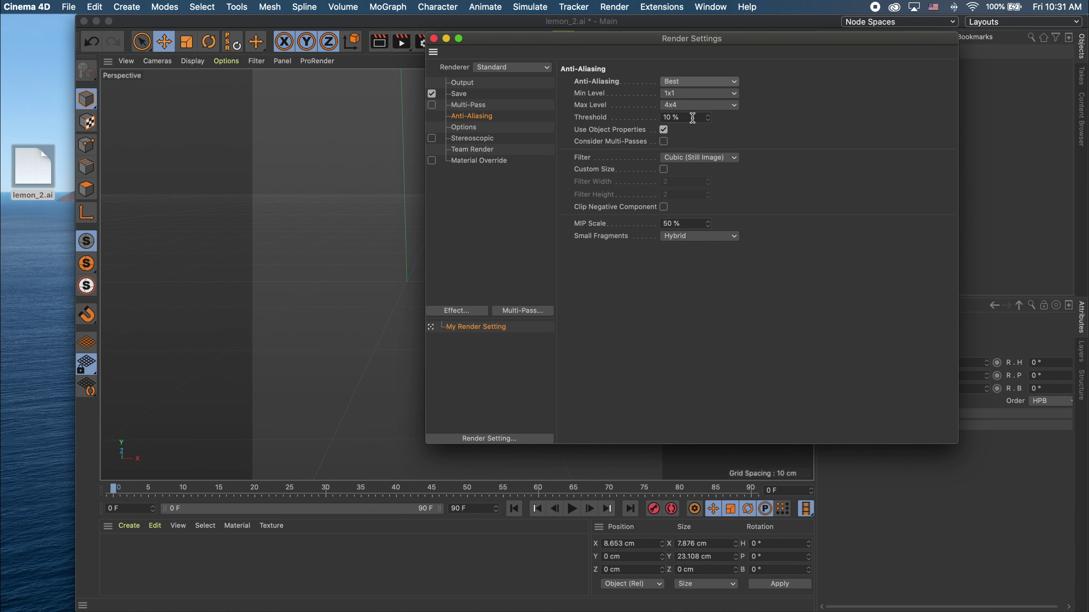
pyautogui.click(730, 94)
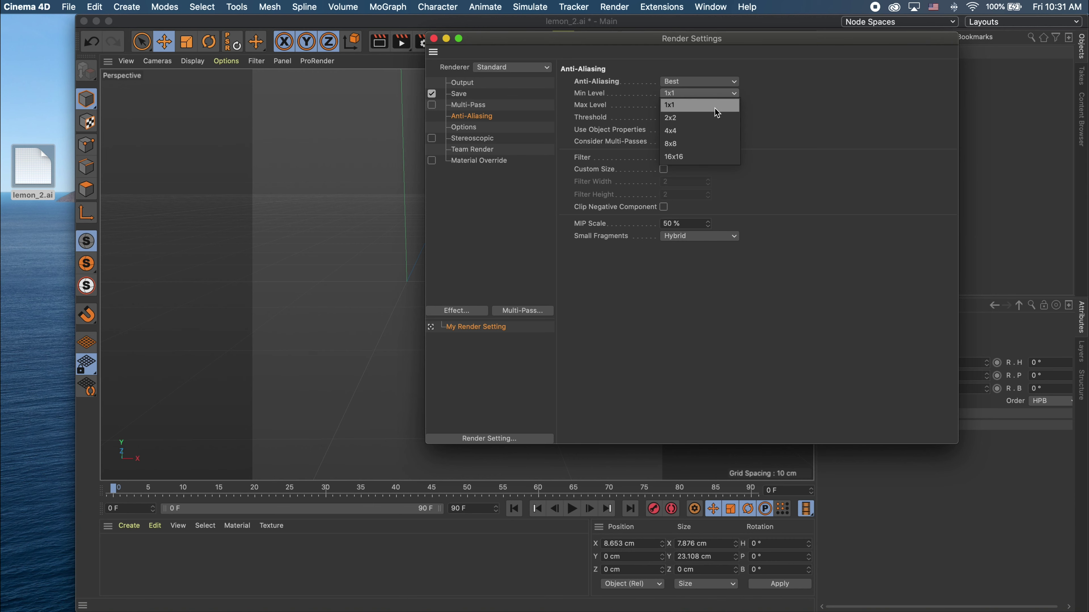
pyautogui.click(709, 132)
# Step: Add a Lathe, put lemon_2 inside it, and slide the profile to X 3.37 cm
pyautogui.click(434, 39)
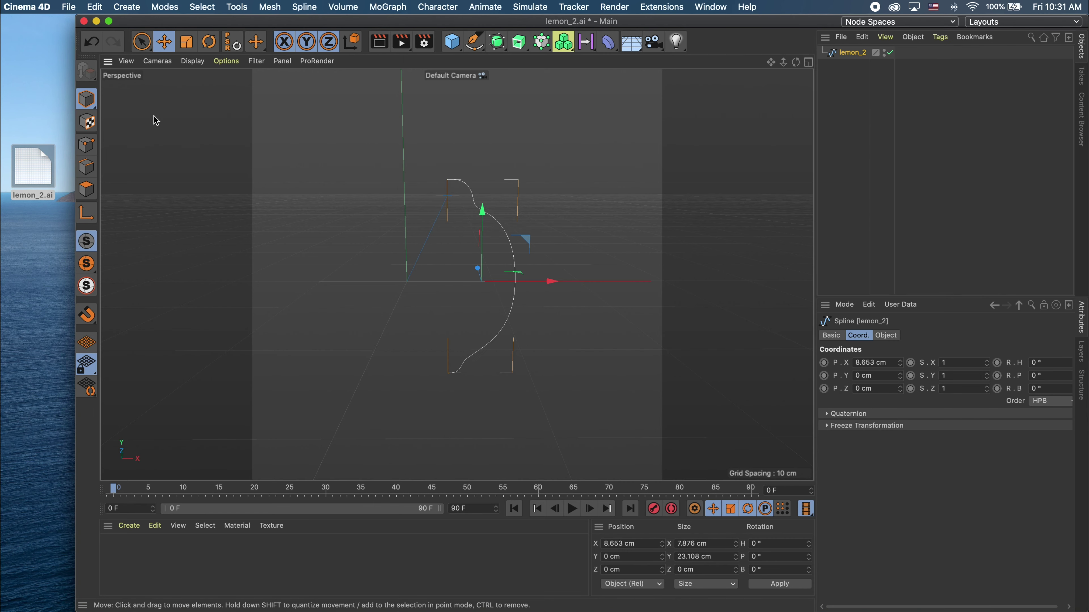
pyautogui.click(383, 228)
pyautogui.keyDown('alt'); pyautogui.moveTo(383, 227); pyautogui.dragTo(383, 255); pyautogui.keyUp('alt')
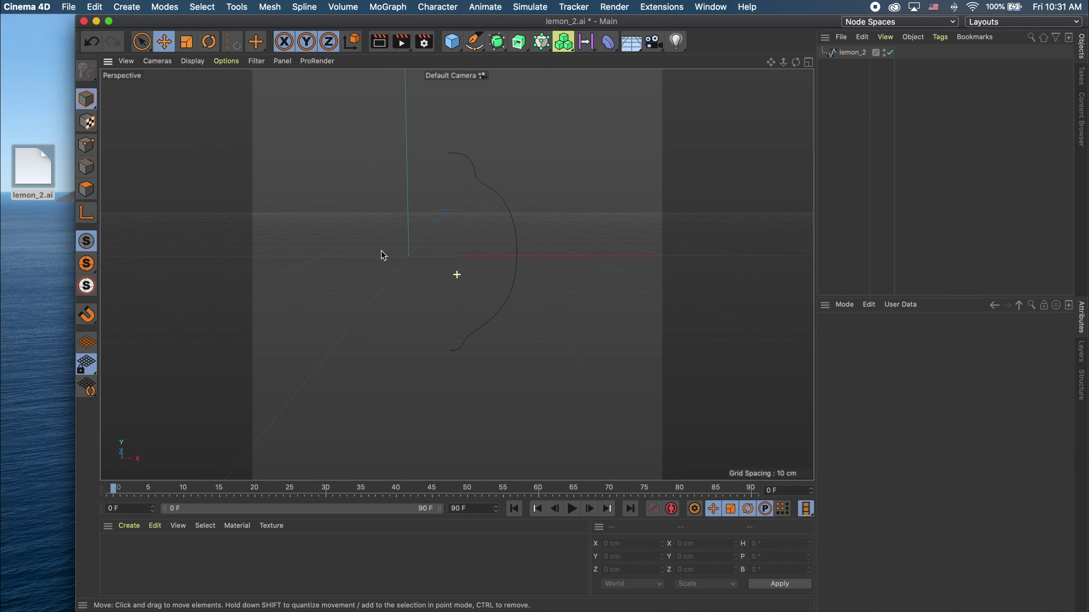
pyautogui.click(519, 42)
pyautogui.click(565, 80)
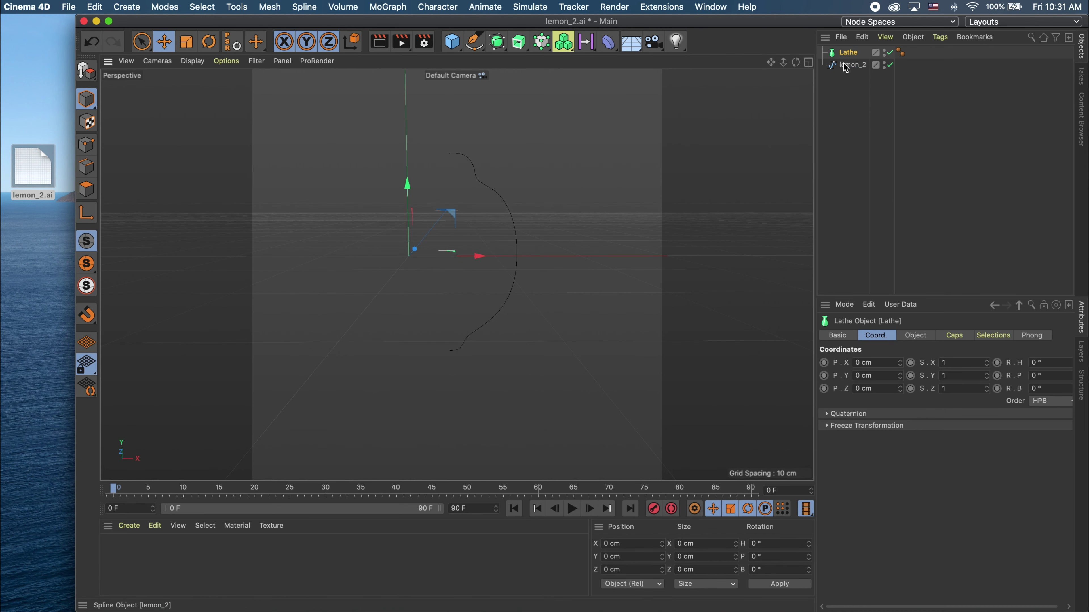
pyautogui.moveTo(855, 64); pyautogui.dragTo(844, 55)
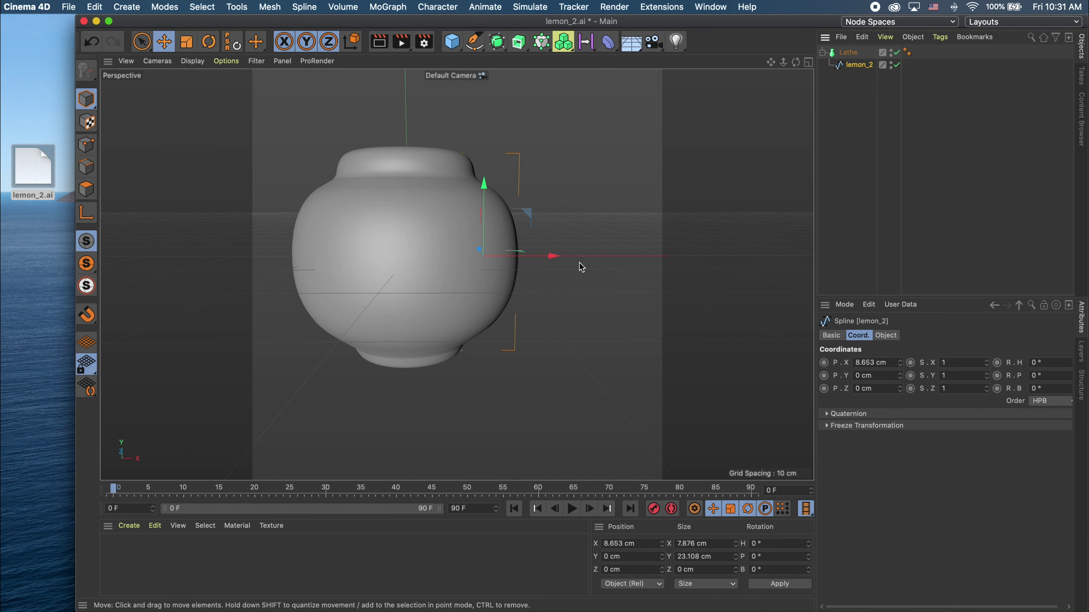
pyautogui.moveTo(554, 256)
pyautogui.mouseDown()
pyautogui.moveTo(510, 257)
pyautogui.moveTo(501, 222)
pyautogui.mouseUp()
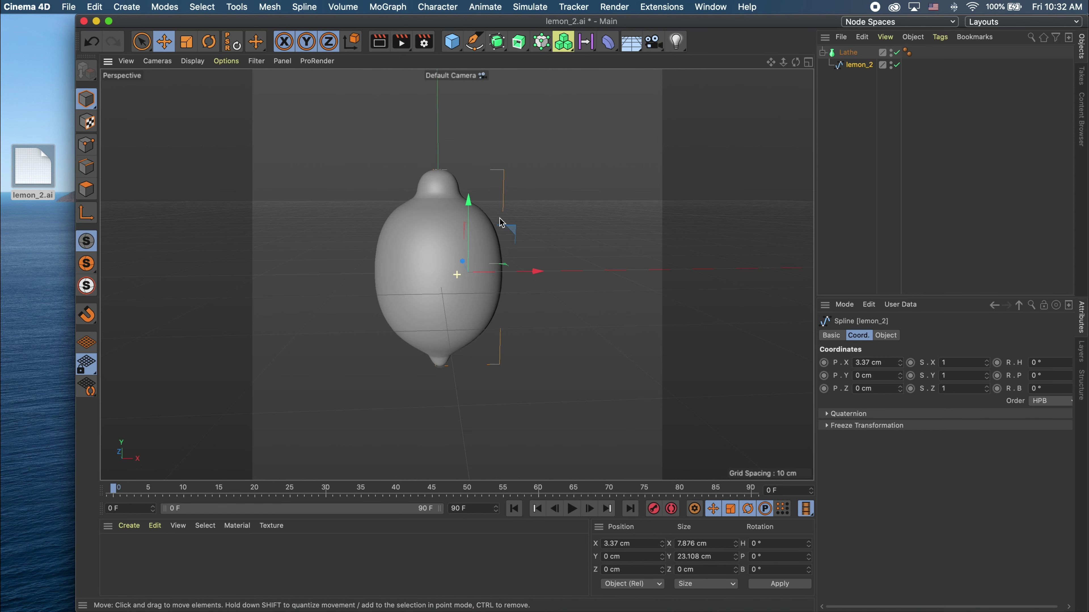
# Step: Inspect the lemon's top and shift the profile to X 3.523 cm to close the stem hole
pyautogui.scroll(5, 466, 146)
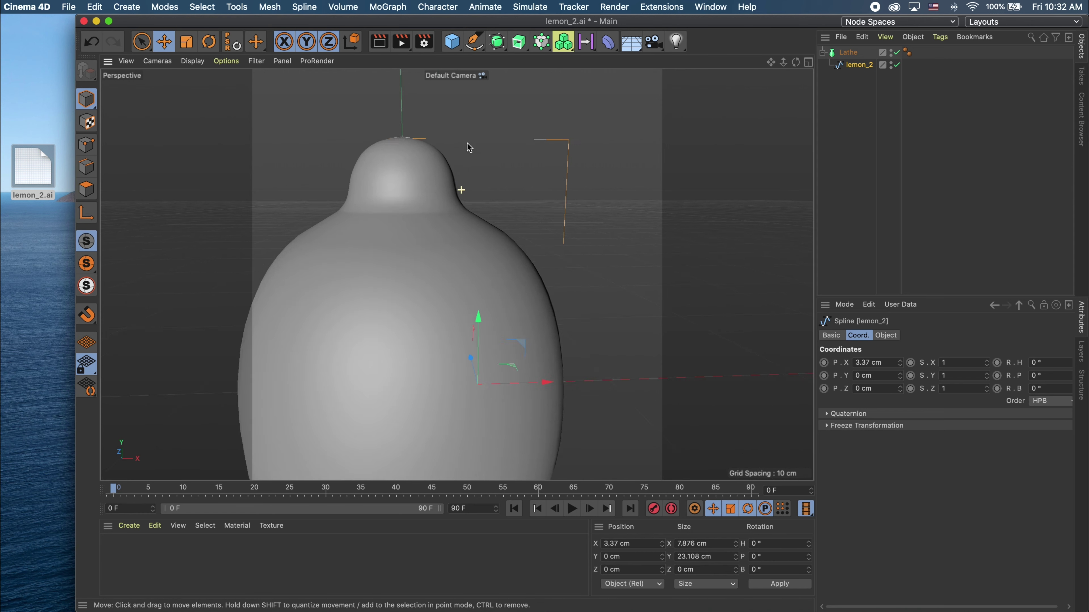
pyautogui.scroll(5, 466, 146)
pyautogui.keyDown('alt'); pyautogui.moveTo(444, 137); pyautogui.dragTo(403, 137); pyautogui.keyUp('alt')
pyautogui.scroll(-3, 413, 176)
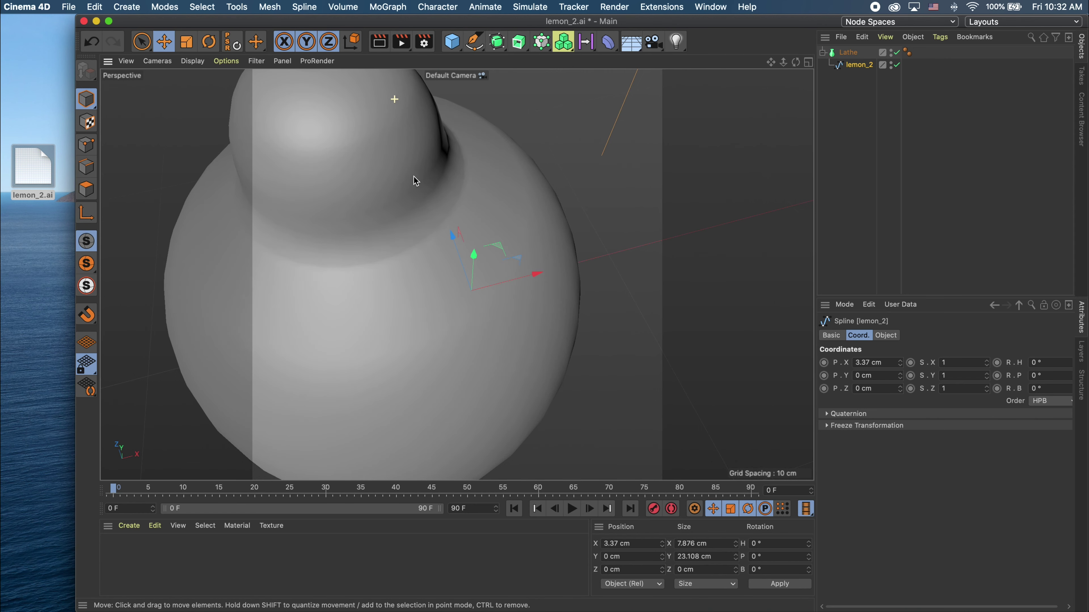
pyautogui.moveTo(413, 176)
pyautogui.keyDown('alt'); pyautogui.mouseDown()
pyautogui.moveTo(503, 223)
pyautogui.moveTo(453, 191)
pyautogui.mouseUp(); pyautogui.keyUp('alt')
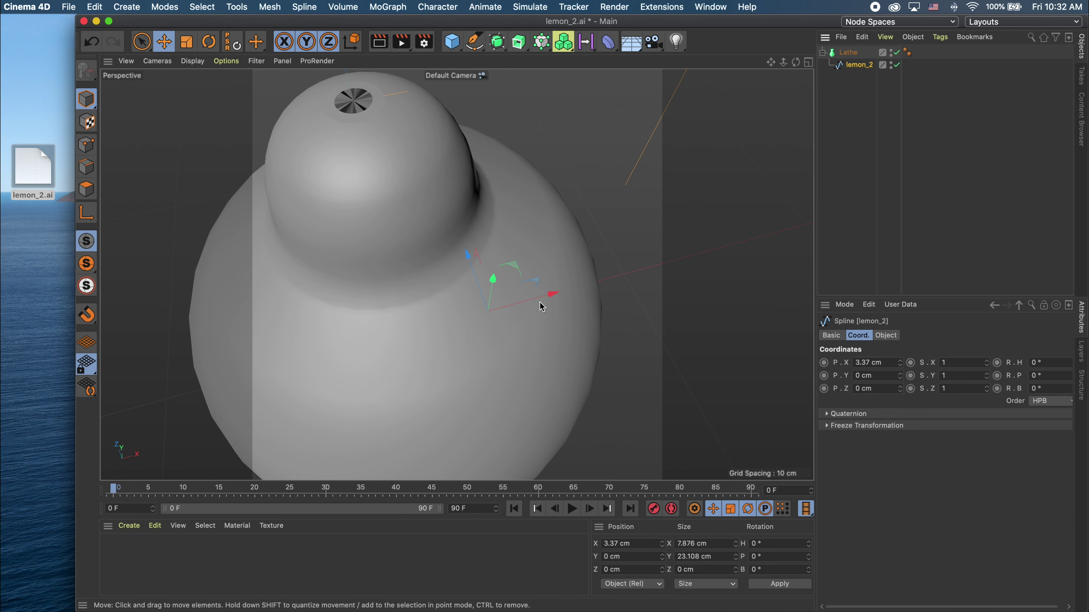
pyautogui.moveTo(553, 295); pyautogui.dragTo(555, 294)
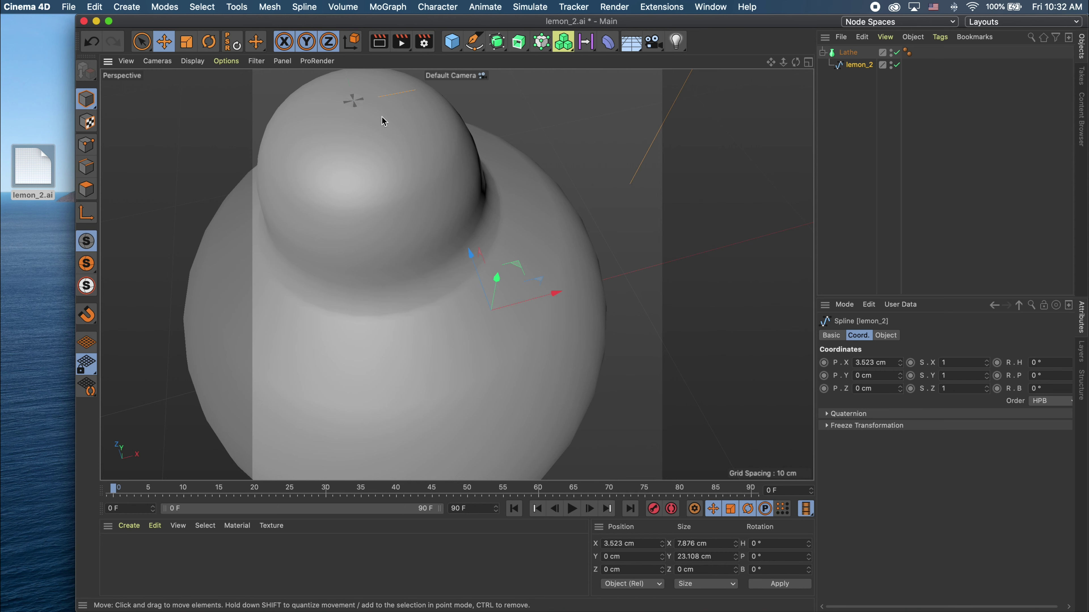
pyautogui.scroll(5, 359, 101)
pyautogui.scroll(-3, 359, 101)
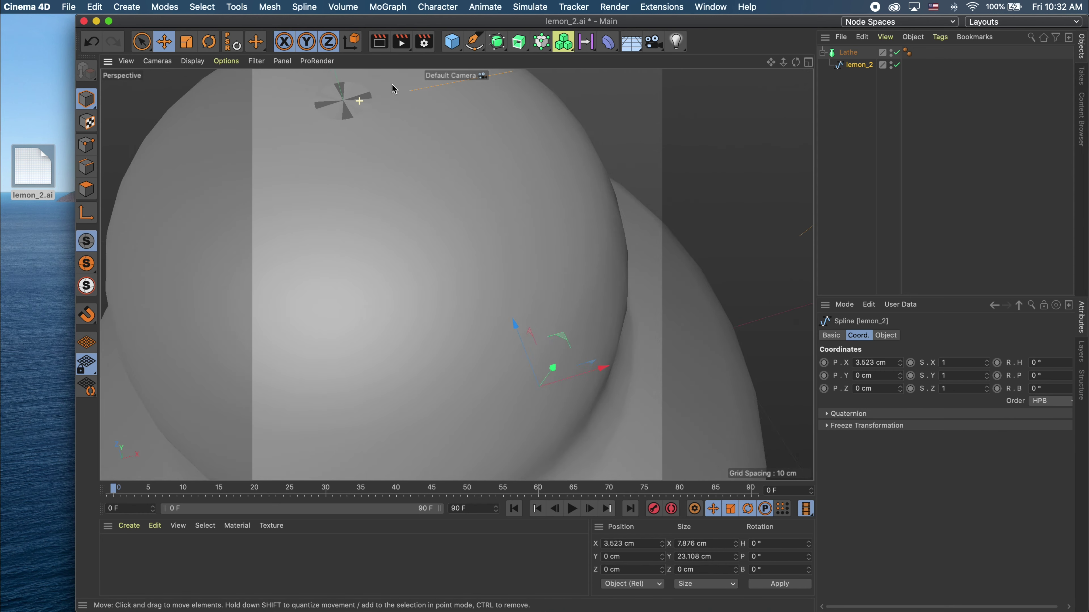
pyautogui.scroll(-5, 393, 89)
pyautogui.moveTo(450, 199)
pyautogui.keyDown('alt'); pyautogui.mouseDown()
pyautogui.moveTo(452, 223)
pyautogui.moveTo(473, 235)
pyautogui.mouseUp(); pyautogui.keyUp('alt')
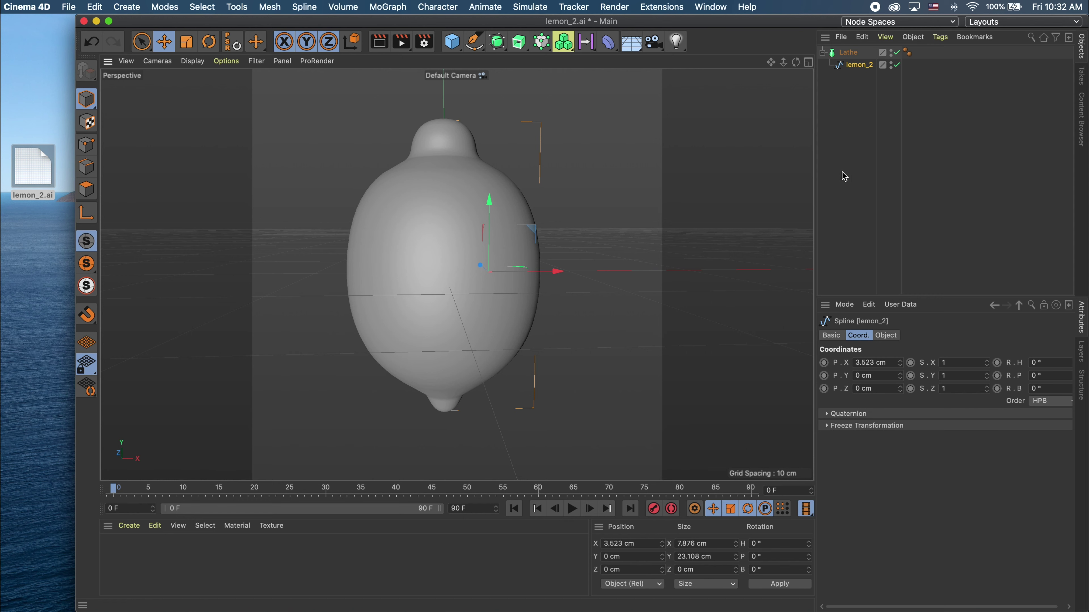
# Step: Set the Lathe's Subdivision to 200 and disable the Lathe, leaving only lemon_2 visible
pyautogui.click(851, 52)
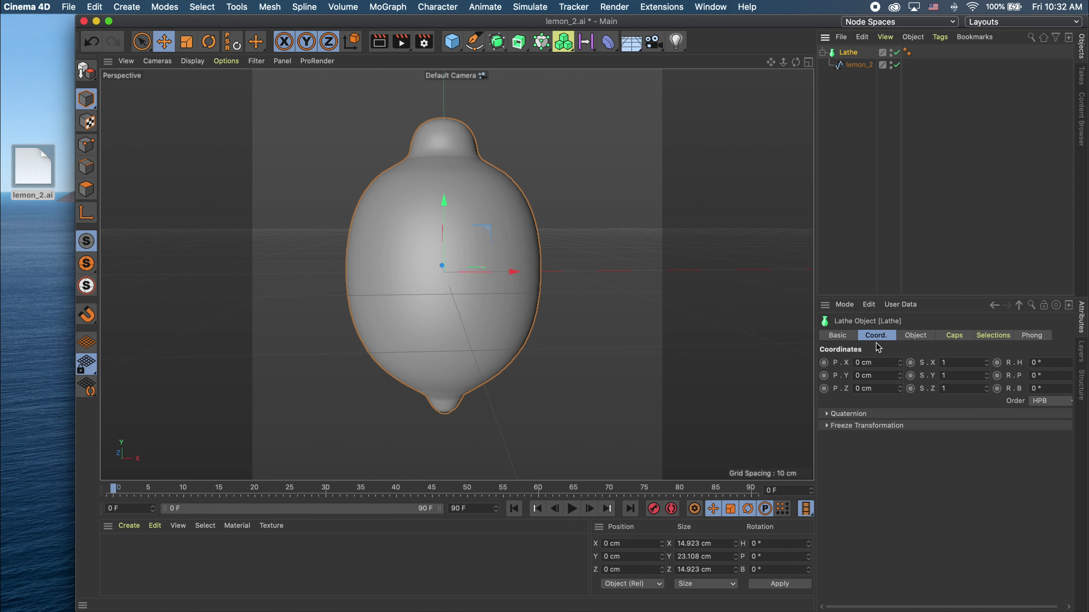
pyautogui.click(916, 336)
pyautogui.moveTo(915, 378)
pyautogui.mouseDown()
pyautogui.moveTo(873, 375)
pyautogui.moveTo(901, 389)
pyautogui.mouseUp()
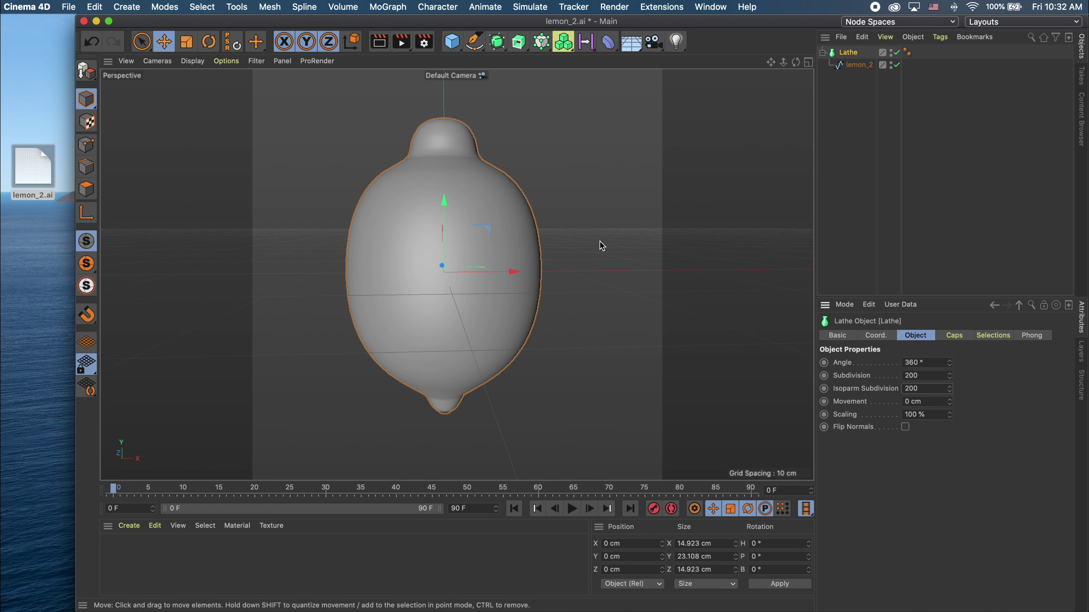
pyautogui.click(871, 64)
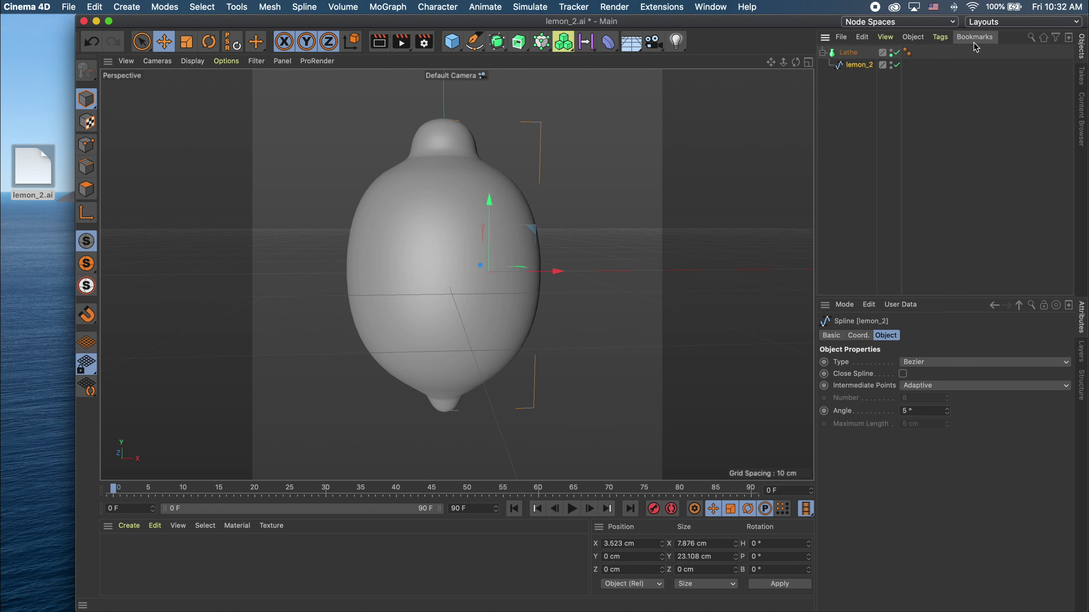
pyautogui.click(896, 52)
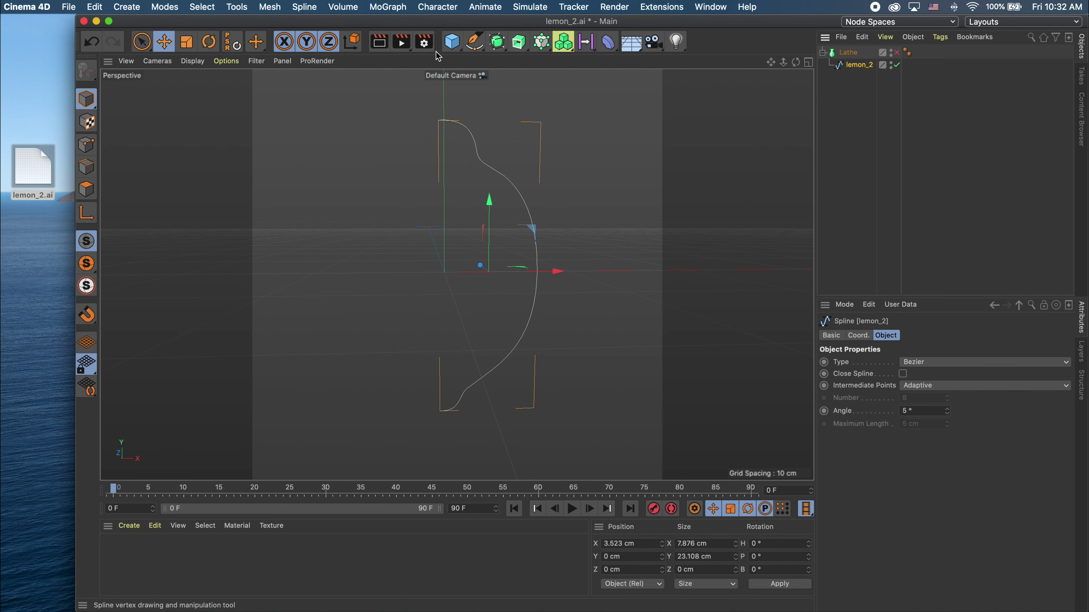
# Step: Push the point at the lemon_2 profile's widest side slightly outward along X
pyautogui.click(474, 42)
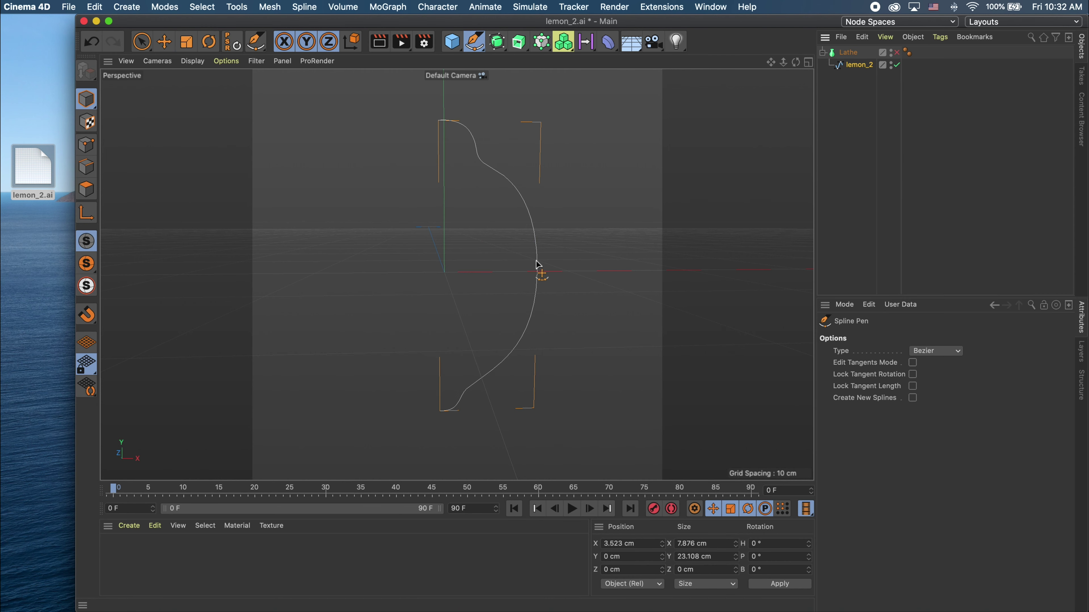
pyautogui.click(537, 274)
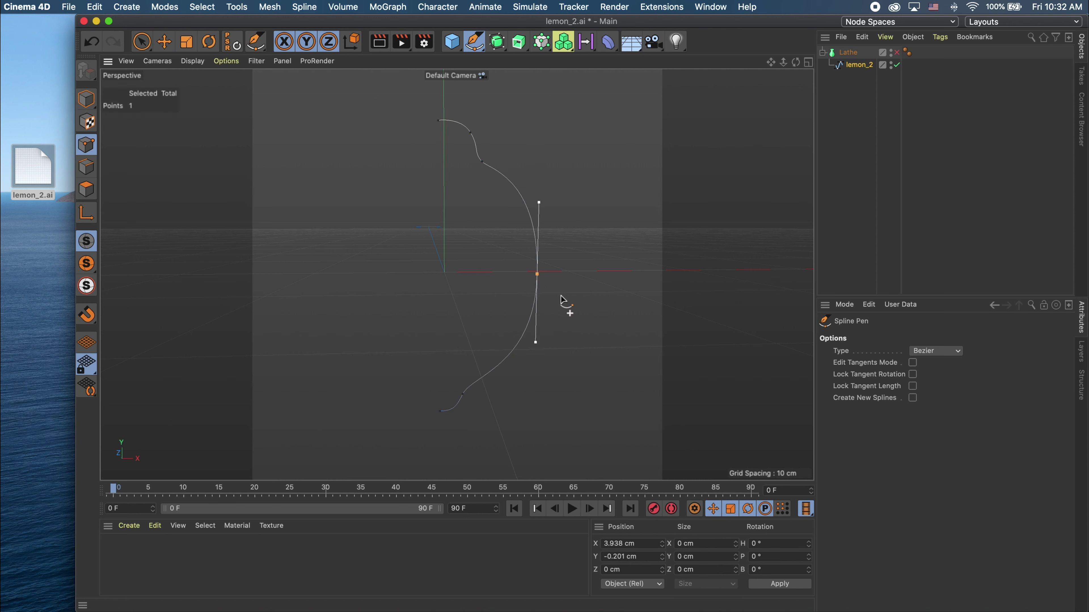
pyautogui.click(164, 42)
pyautogui.moveTo(600, 272); pyautogui.dragTo(605, 276)
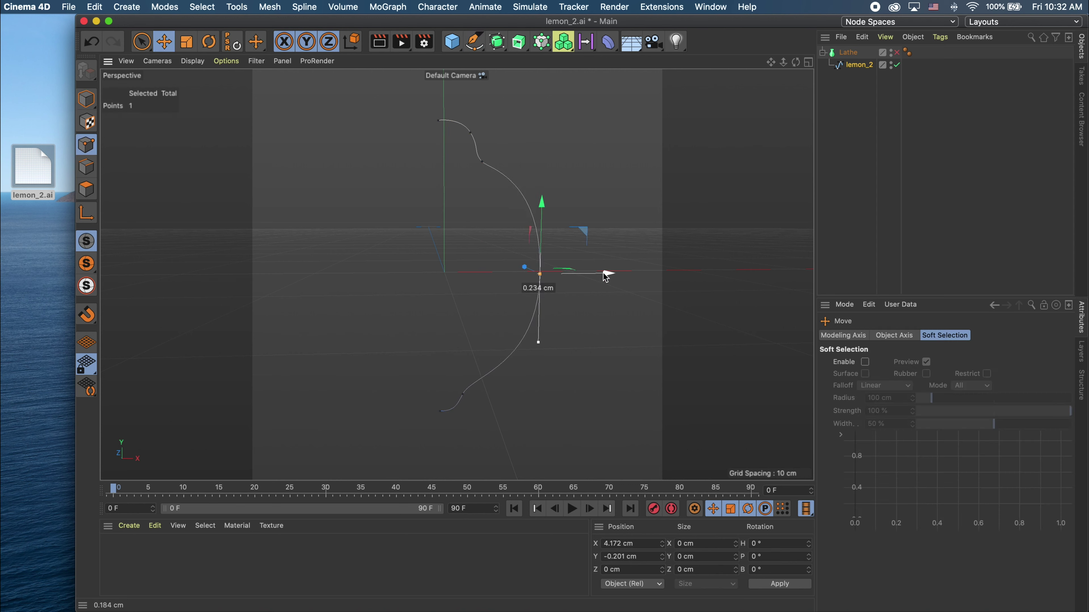
# Step: Frame and zoom in on the curve in the Front view, then maximise that view
pyautogui.click(808, 62)
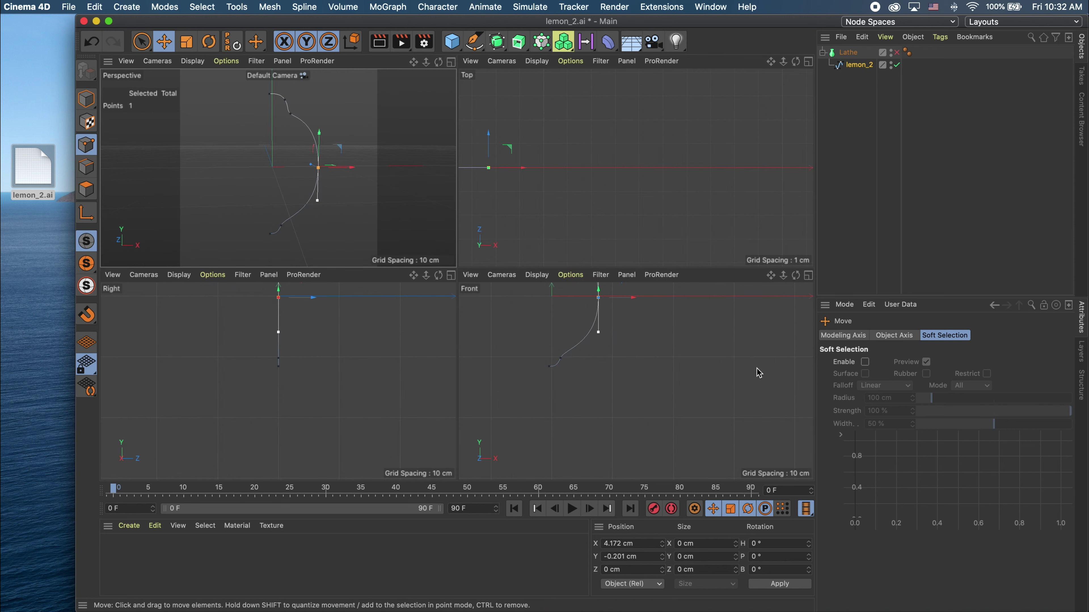
pyautogui.click(693, 328)
pyautogui.press('h')
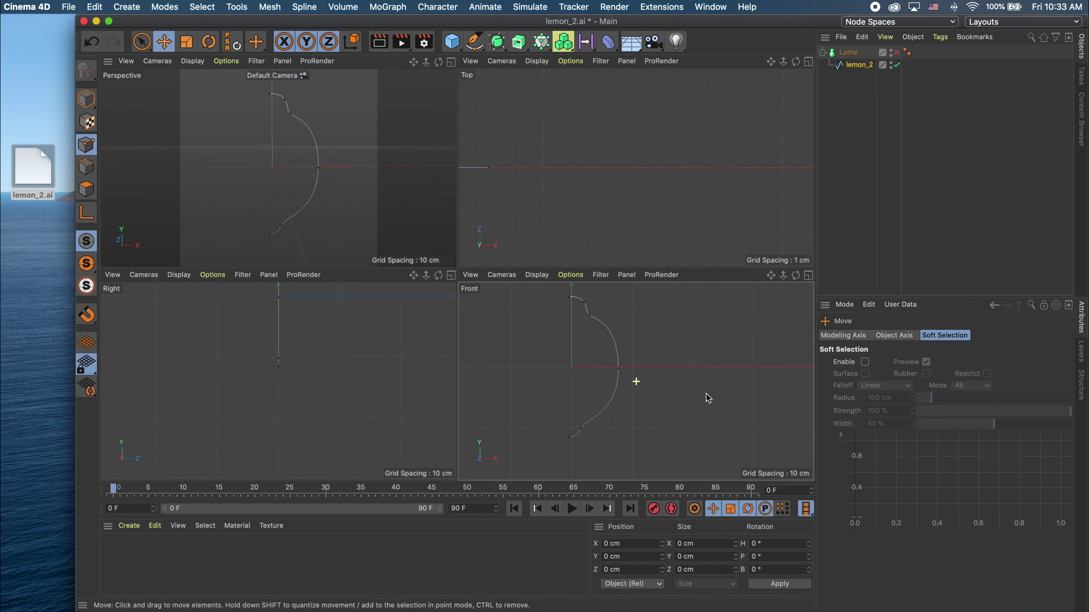
pyautogui.scroll(2, 643, 341)
pyautogui.scroll(2, 660, 343)
pyautogui.scroll(2, 690, 348)
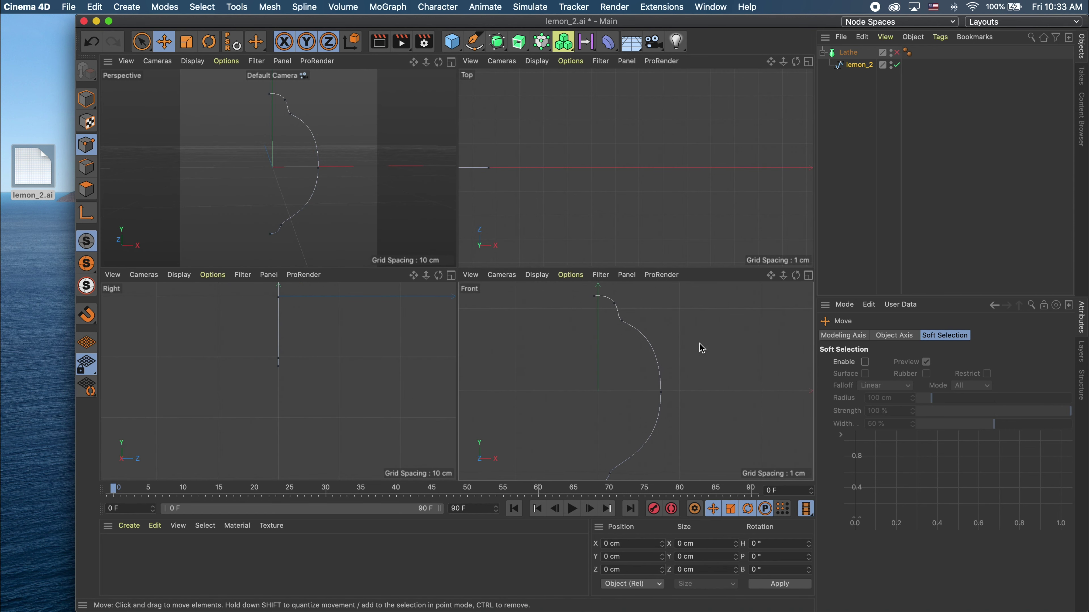
pyautogui.middleClick(688, 377)
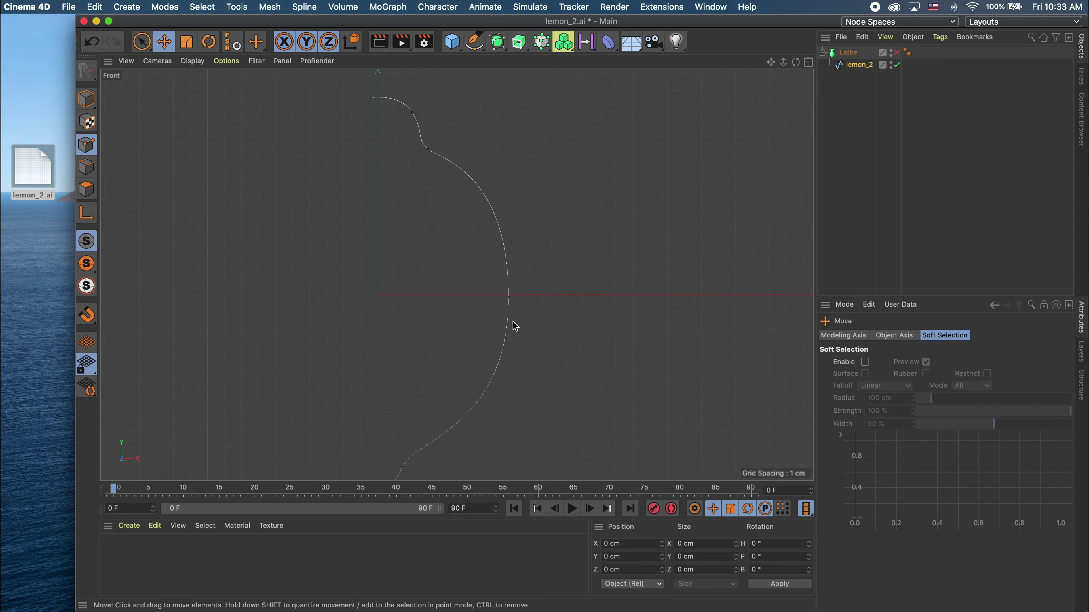
# Step: Nudge the profile's widest point slightly up and outward
pyautogui.click(509, 298)
pyautogui.moveTo(509, 229); pyautogui.dragTo(510, 223)
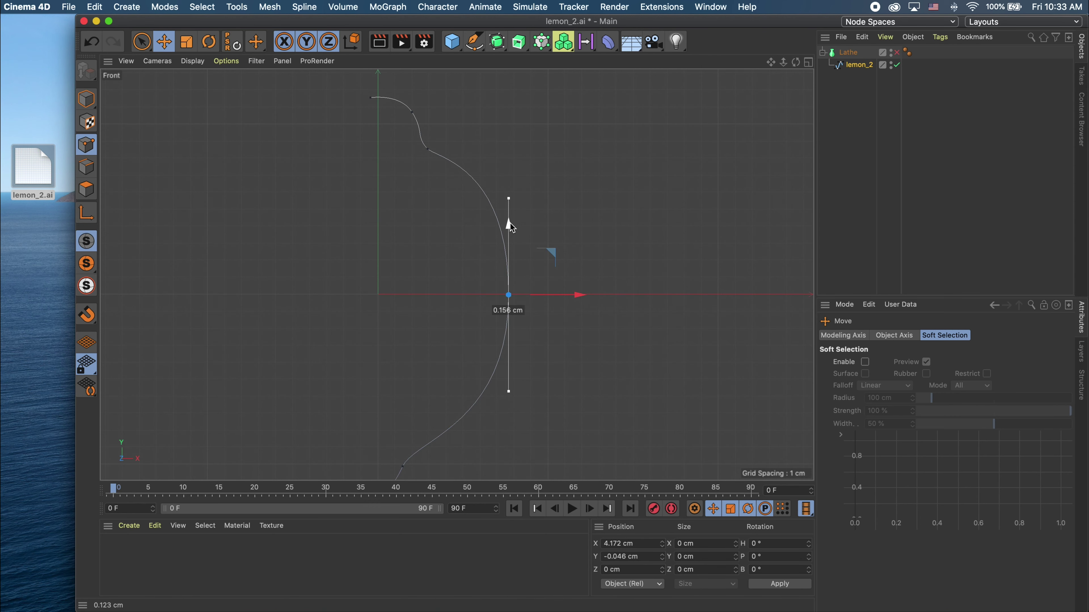
pyautogui.moveTo(576, 293); pyautogui.dragTo(583, 296)
# Step: Adjust the points below the stem and on the stem shoulder, then reframe the whole curve
pyautogui.click(427, 151)
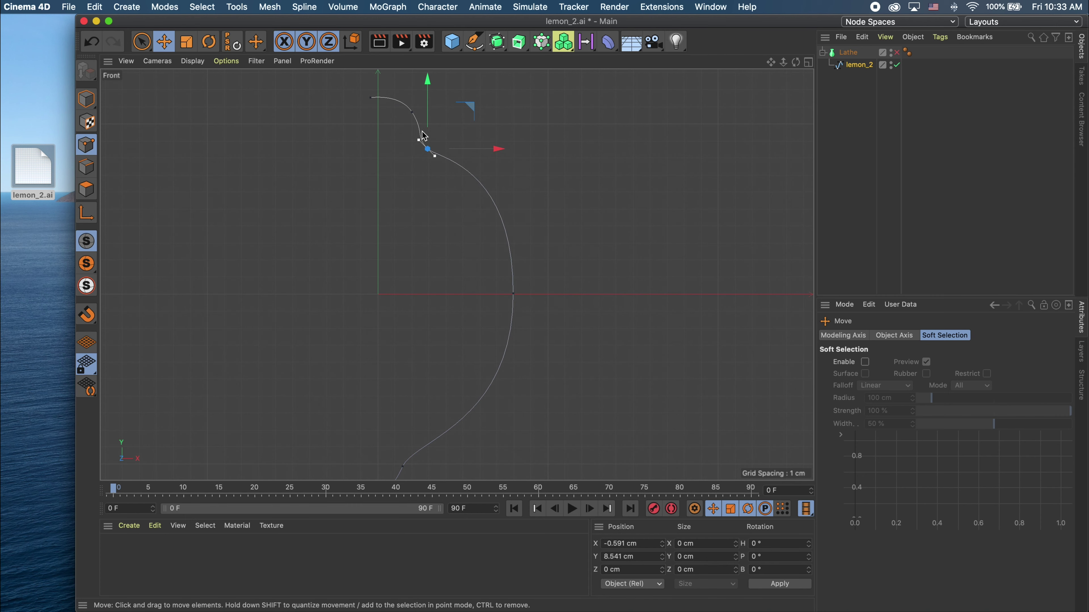
pyautogui.moveTo(428, 81); pyautogui.dragTo(428, 85)
pyautogui.click(412, 113)
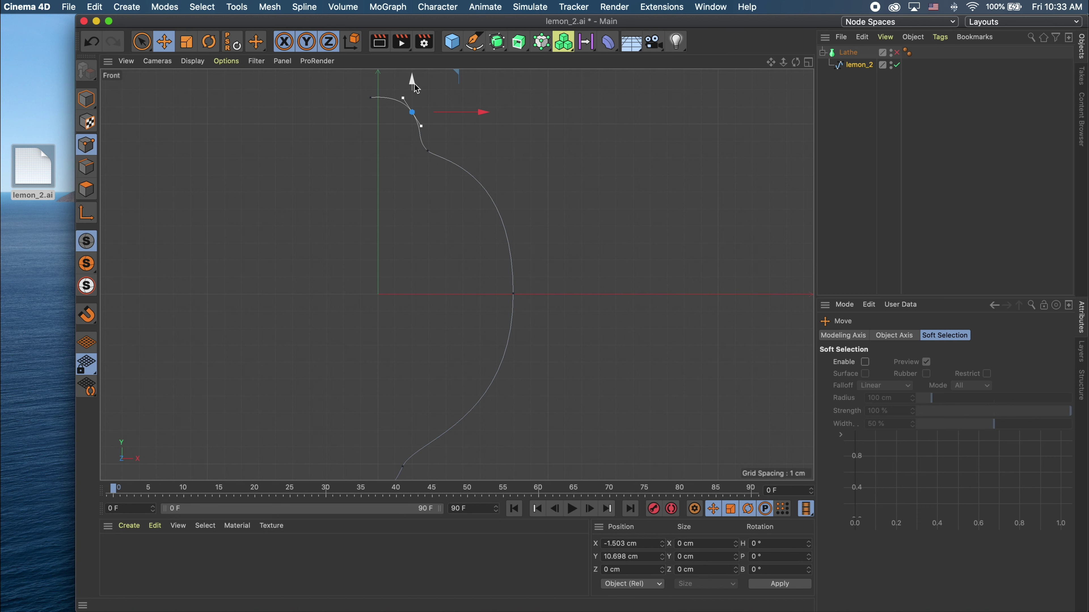
pyautogui.moveTo(414, 82); pyautogui.dragTo(414, 81)
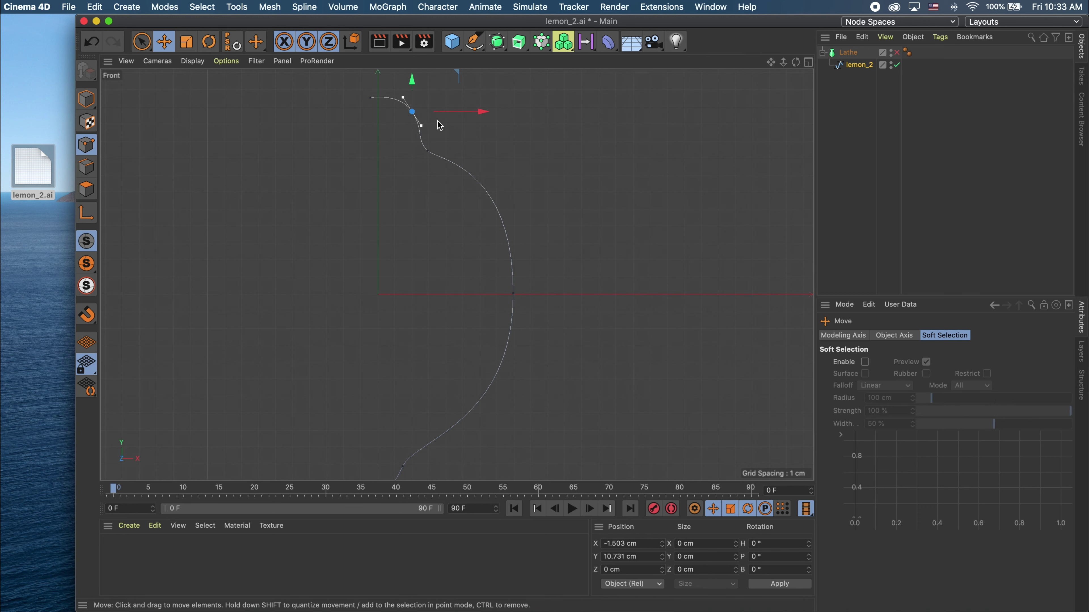
pyautogui.moveTo(481, 112); pyautogui.dragTo(481, 111)
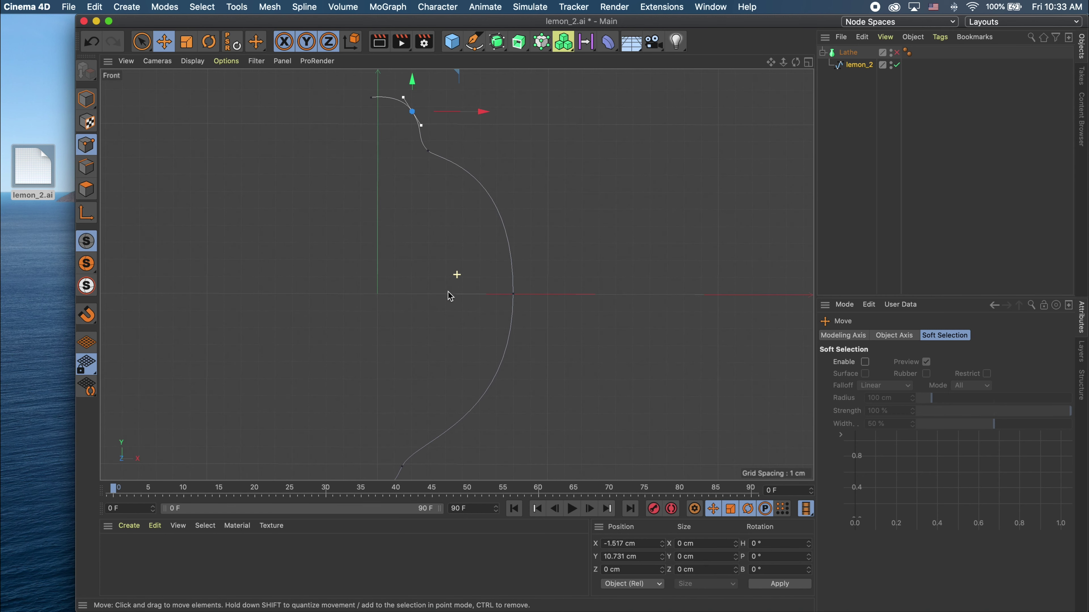
pyautogui.moveTo(439, 299)
pyautogui.keyDown('alt'); pyautogui.mouseDown(button='middle')
pyautogui.moveTo(443, 227)
pyautogui.moveTo(444, 284)
pyautogui.mouseUp(button='middle'); pyautogui.keyUp('alt')
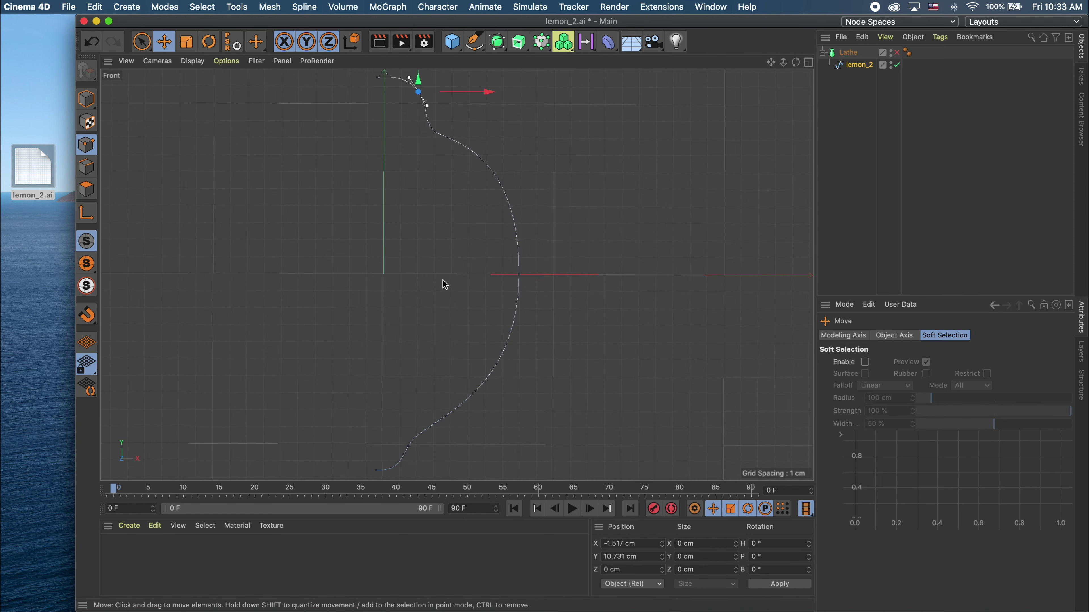
pyautogui.scroll(-2, 445, 284)
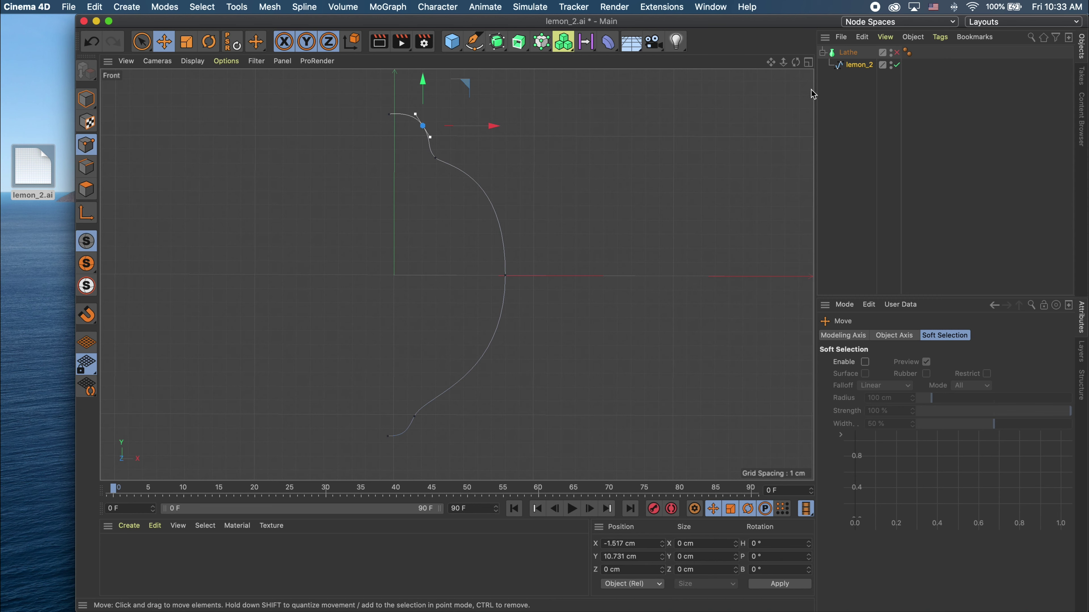
# Step: Reselect the lemon_2 curve with the Move tool active
pyautogui.click(857, 139)
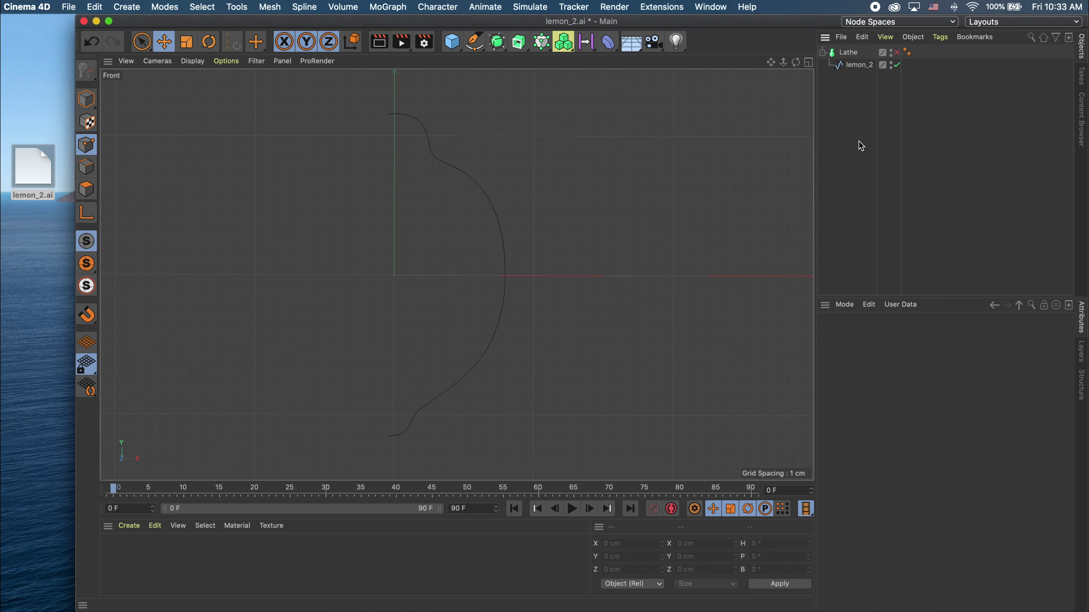
pyautogui.click(849, 67)
pyautogui.click(159, 49)
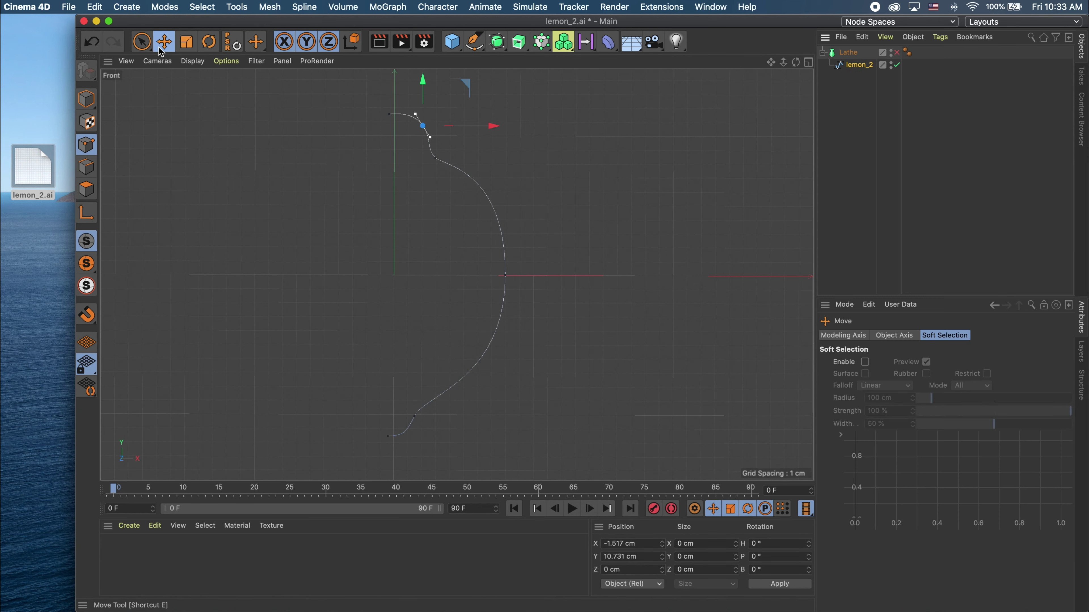
# Step: Shift all lemon_2 curve points slightly right and return to a full Perspective view
pyautogui.hotkey('ctrl', 'a')
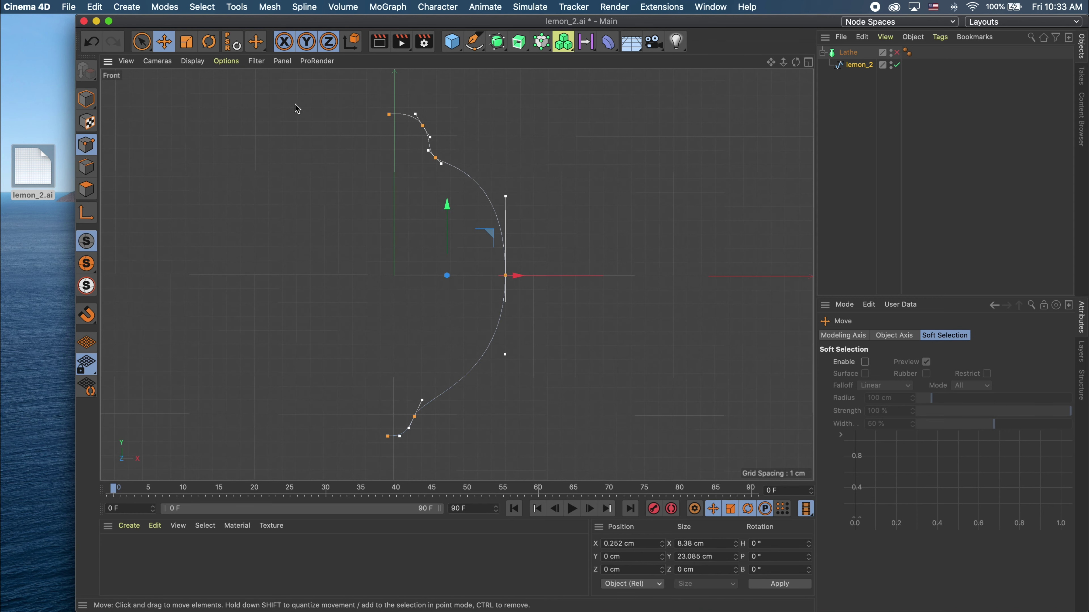
pyautogui.moveTo(520, 283); pyautogui.dragTo(524, 278)
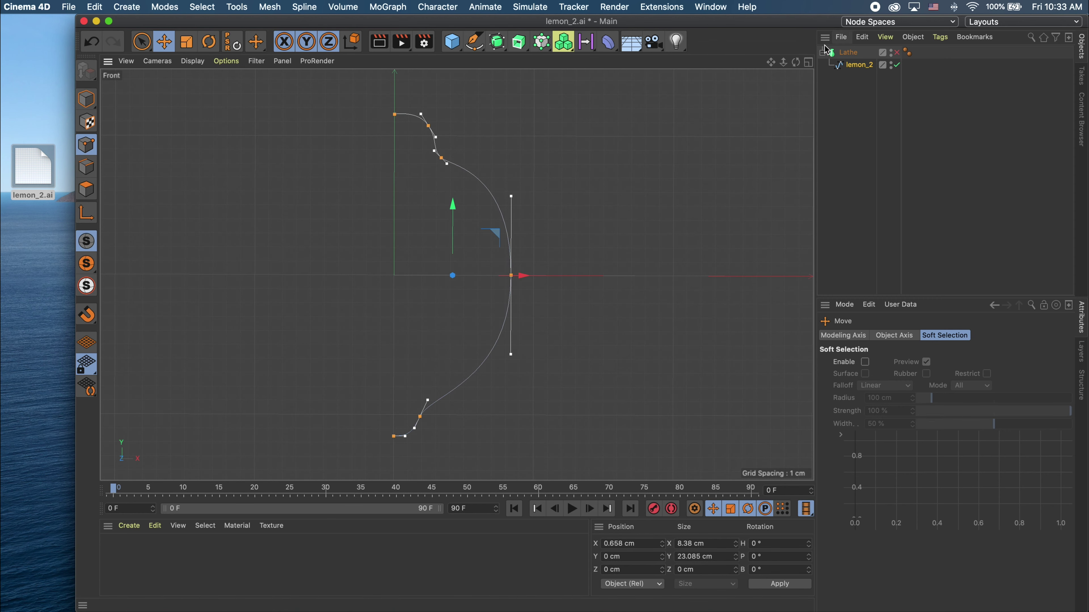
pyautogui.middleClick(463, 137)
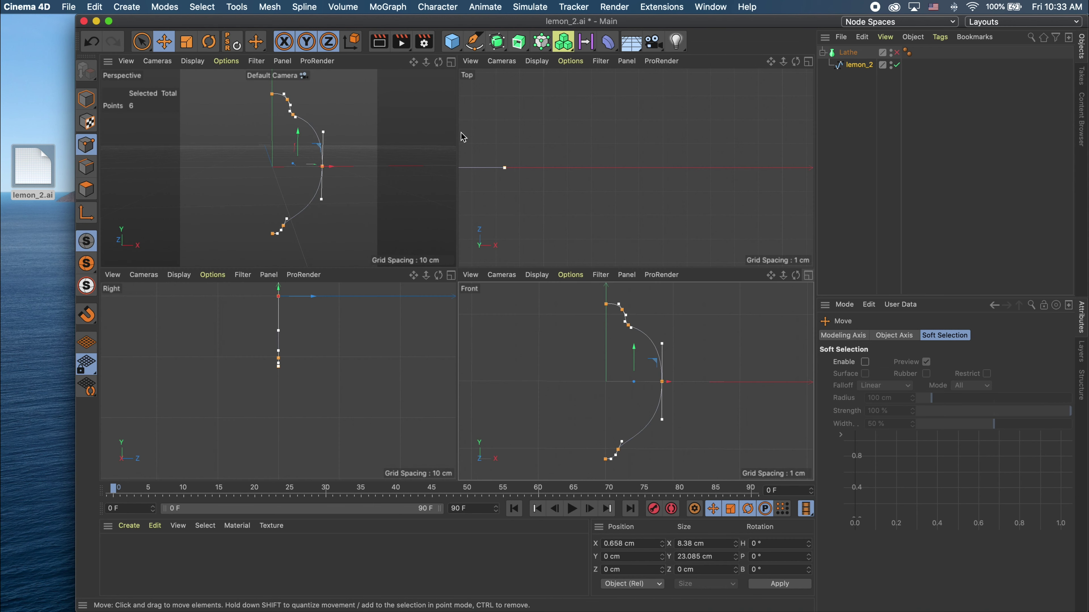
pyautogui.click(450, 61)
# Step: Enable the Lathe to show the lemon, nudge the curve right, and add a camera
pyautogui.click(897, 53)
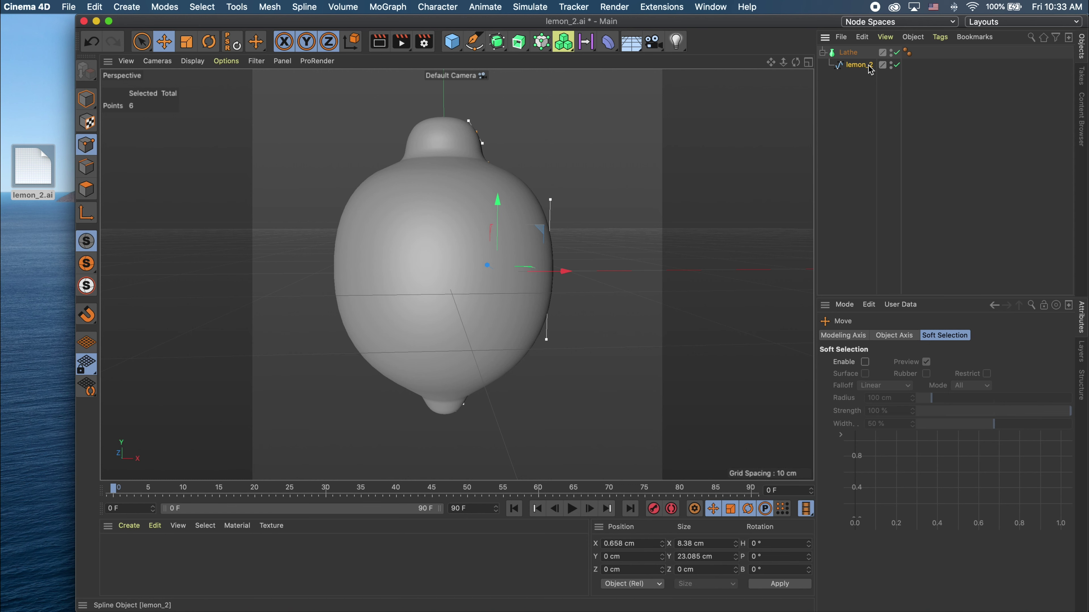
pyautogui.click(859, 65)
pyautogui.moveTo(570, 271); pyautogui.dragTo(563, 271)
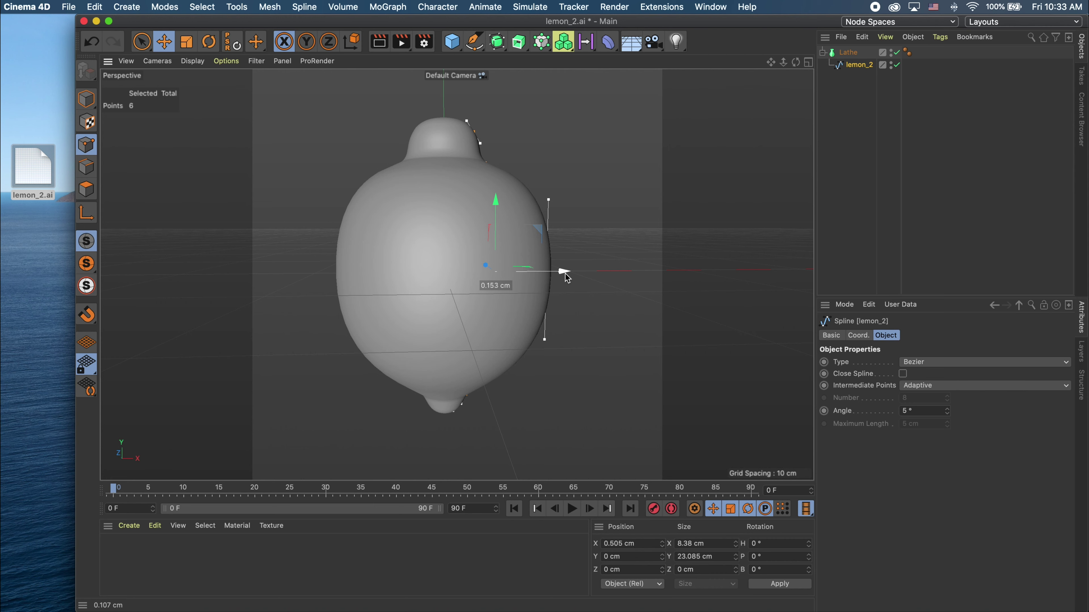
pyautogui.click(654, 43)
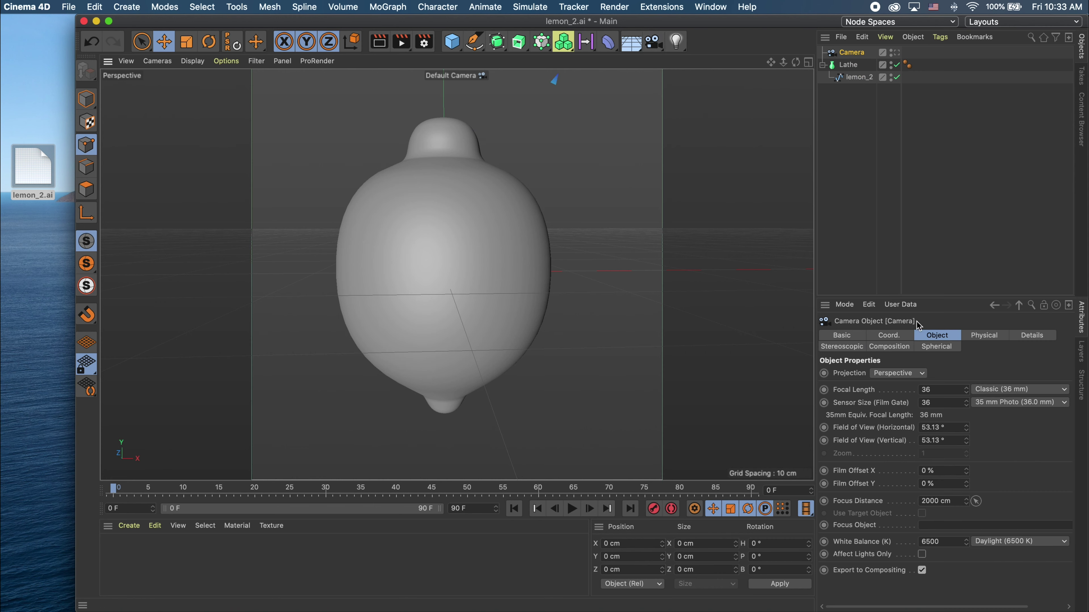
# Step: Set the camera to Front projection, look through it, and zoom until the lemon fills the view
pyautogui.click(896, 374)
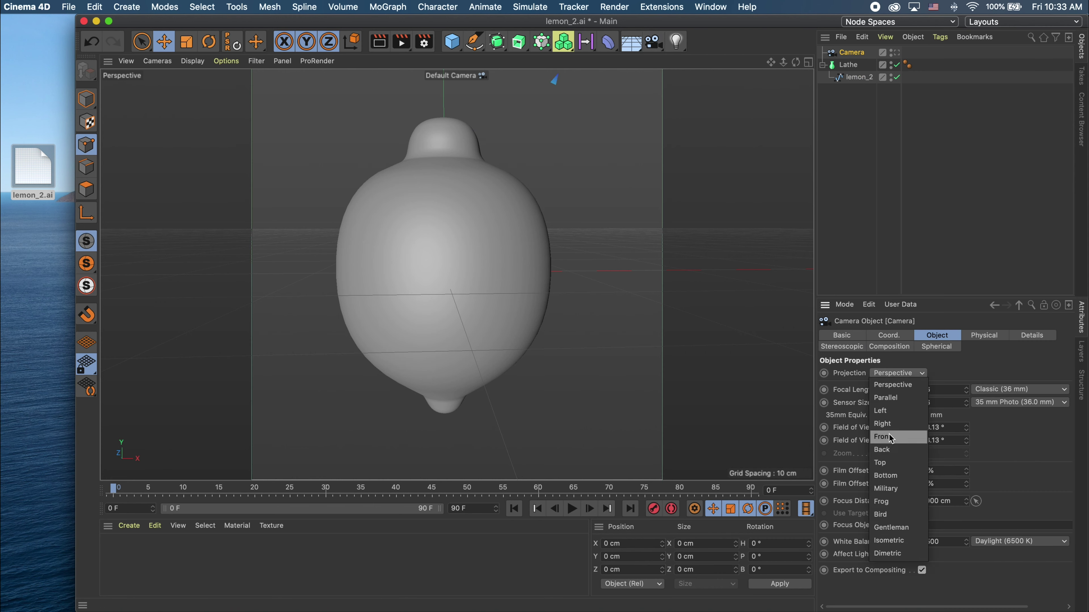
pyautogui.click(893, 441)
pyautogui.click(896, 52)
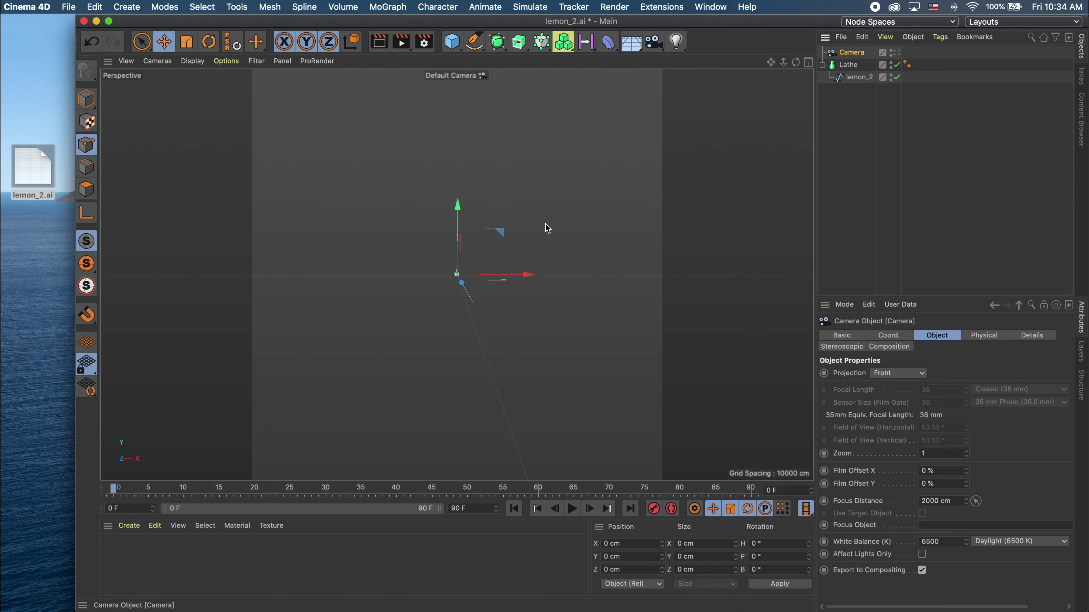
pyautogui.keyDown('alt'); pyautogui.moveTo(463, 277); pyautogui.dragTo(548, 144, button='right'); pyautogui.keyUp('alt')
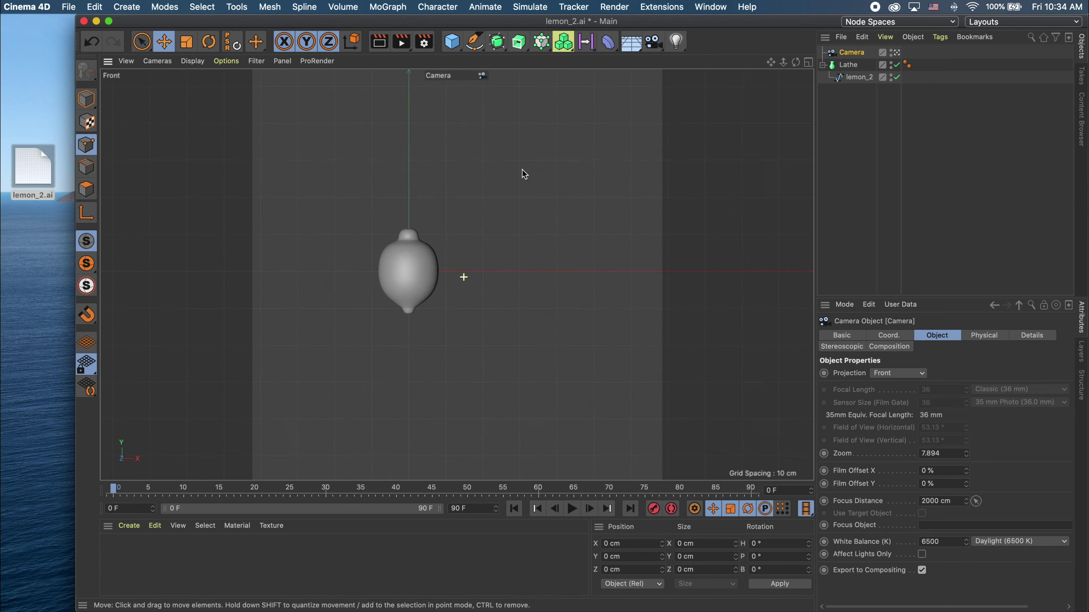
pyautogui.keyDown('alt'); pyautogui.moveTo(440, 188); pyautogui.dragTo(558, 185, button='middle'); pyautogui.keyUp('alt')
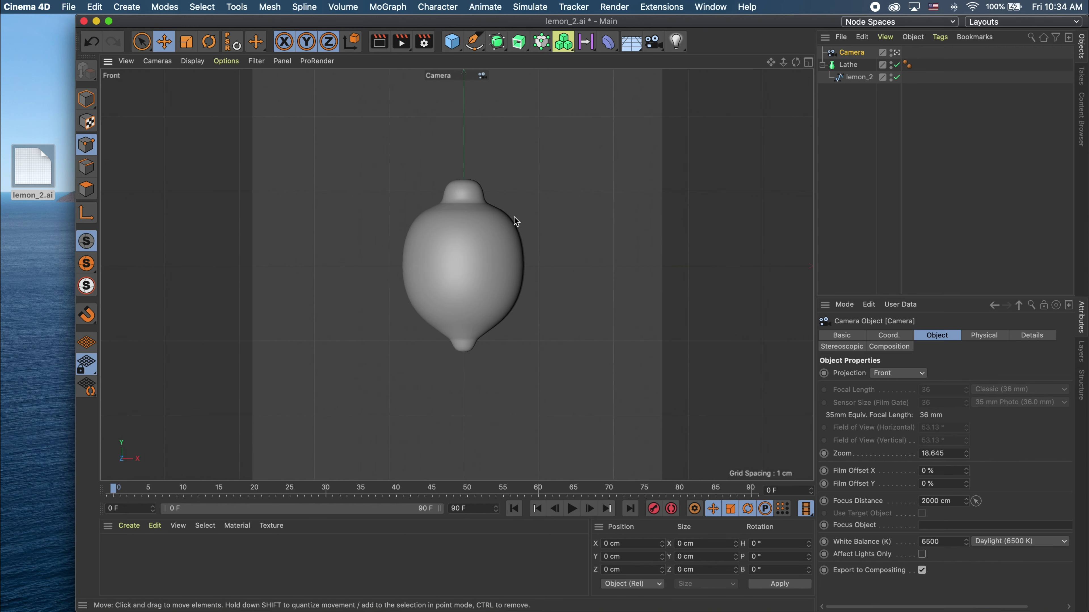
pyautogui.keyDown('alt'); pyautogui.moveTo(514, 216); pyautogui.dragTo(494, 194, button='right'); pyautogui.keyUp('alt')
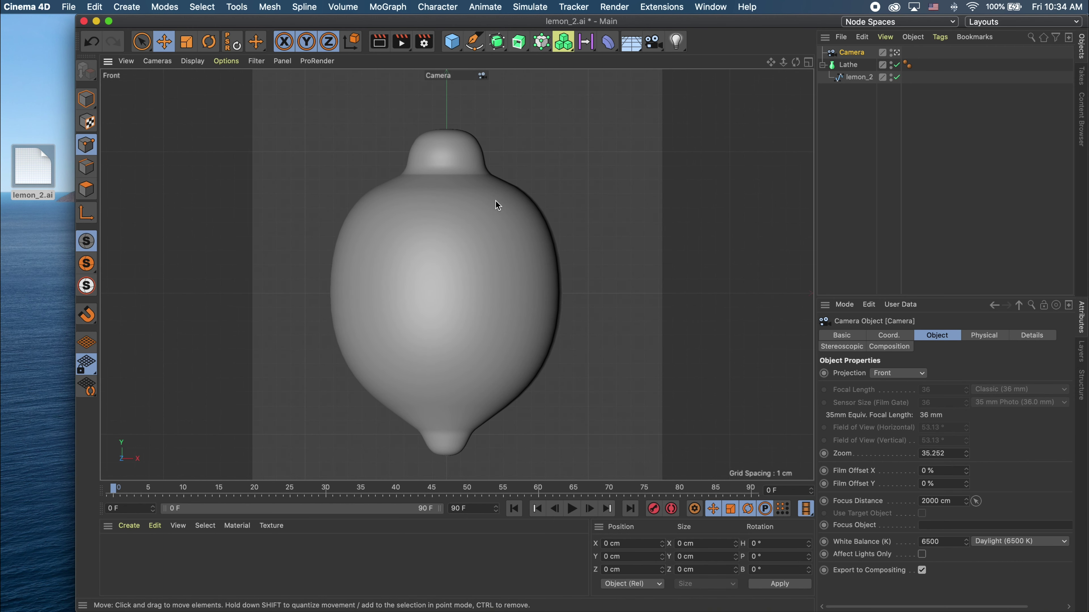
# Step: Raise the three stem-top points of the lemon_2 curve slightly, then deselect them
pyautogui.click(859, 77)
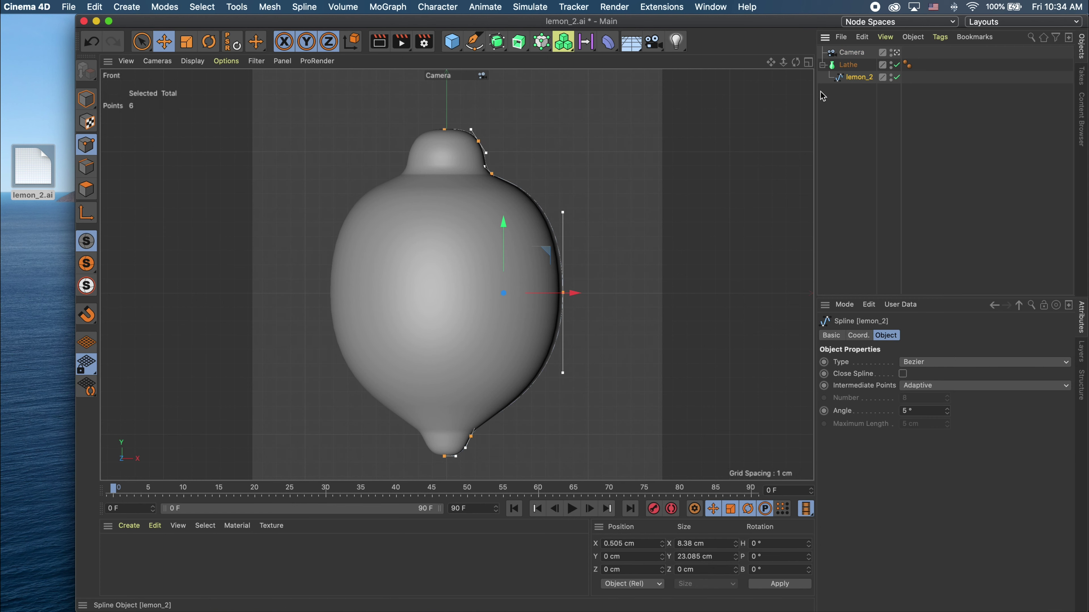
pyautogui.click(444, 129)
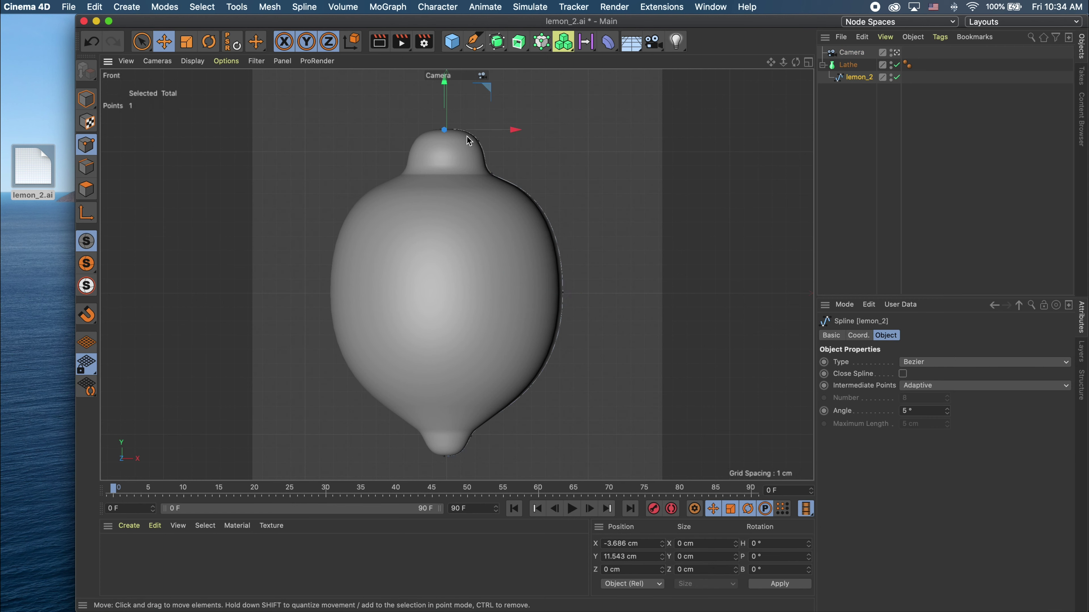
pyautogui.keyDown('shift'); pyautogui.click(478, 141); pyautogui.keyUp('shift')
pyautogui.keyDown('shift'); pyautogui.click(491, 173); pyautogui.keyUp('shift')
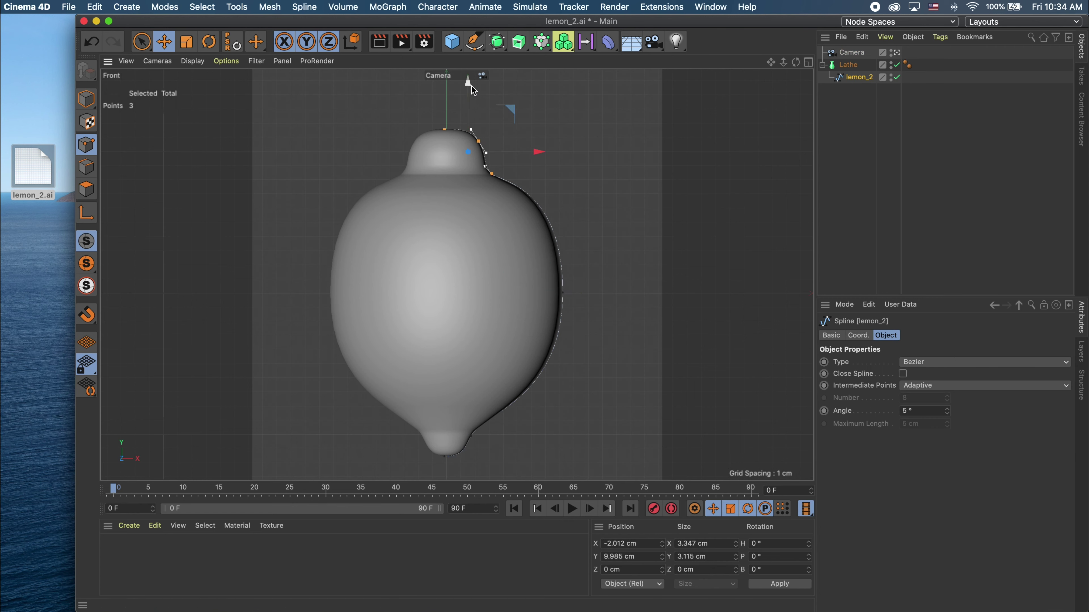
pyautogui.moveTo(471, 85); pyautogui.dragTo(472, 80)
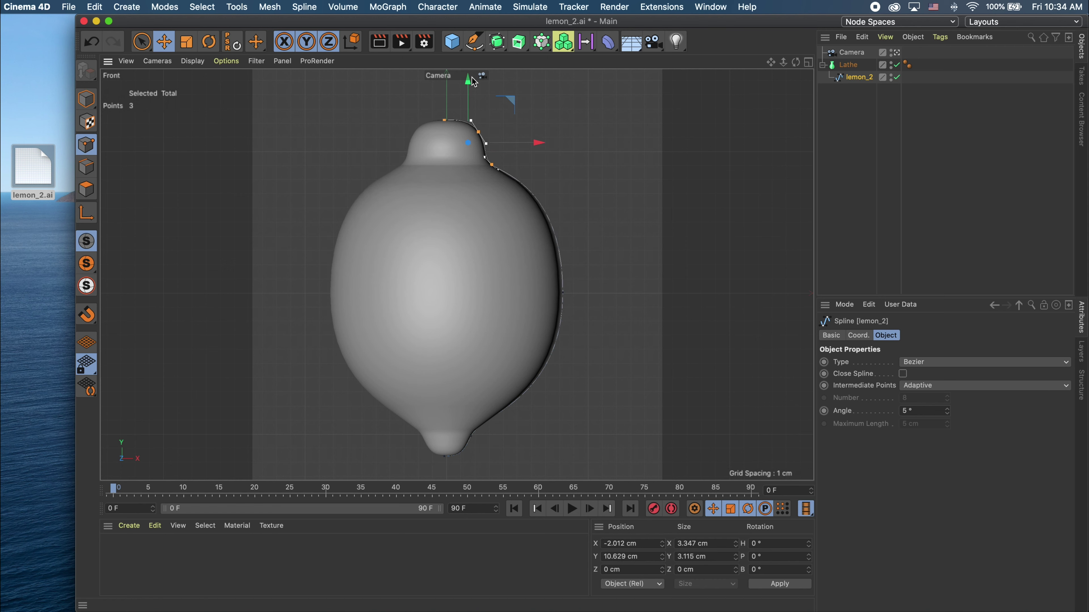
pyautogui.click(565, 162)
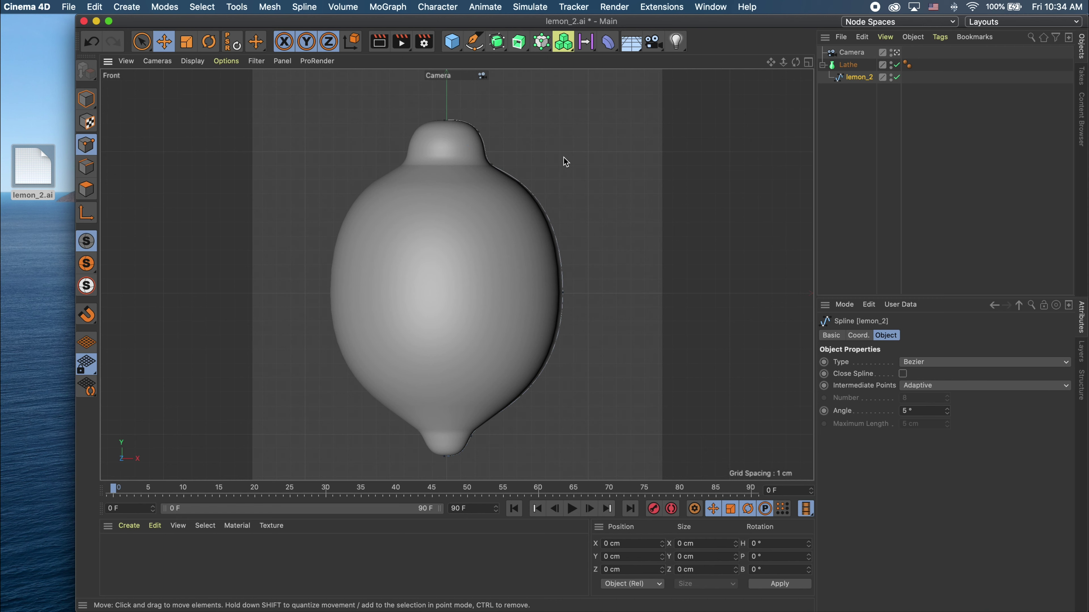
pyautogui.click(491, 164)
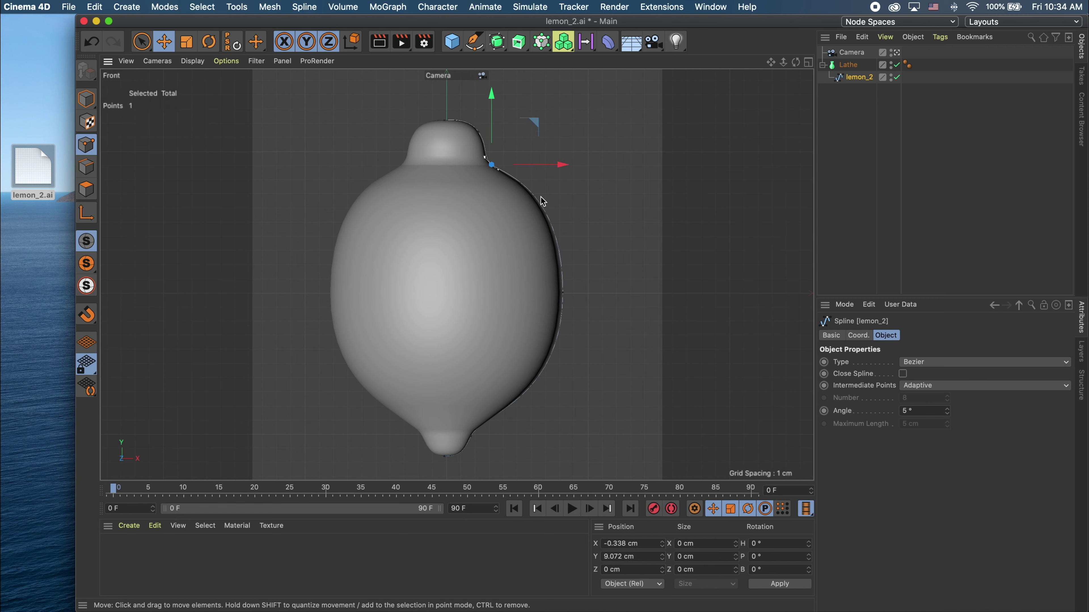
pyautogui.click(579, 202)
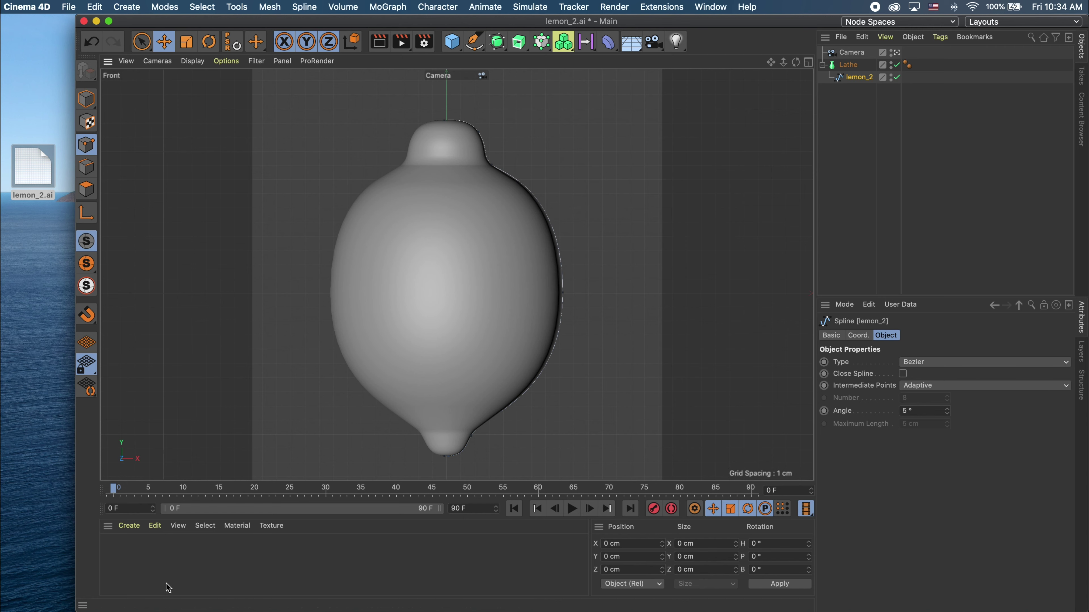
# Step: Create material Mat with Luminance on and Color and Reflectance off
pyautogui.doubleClick(137, 566)
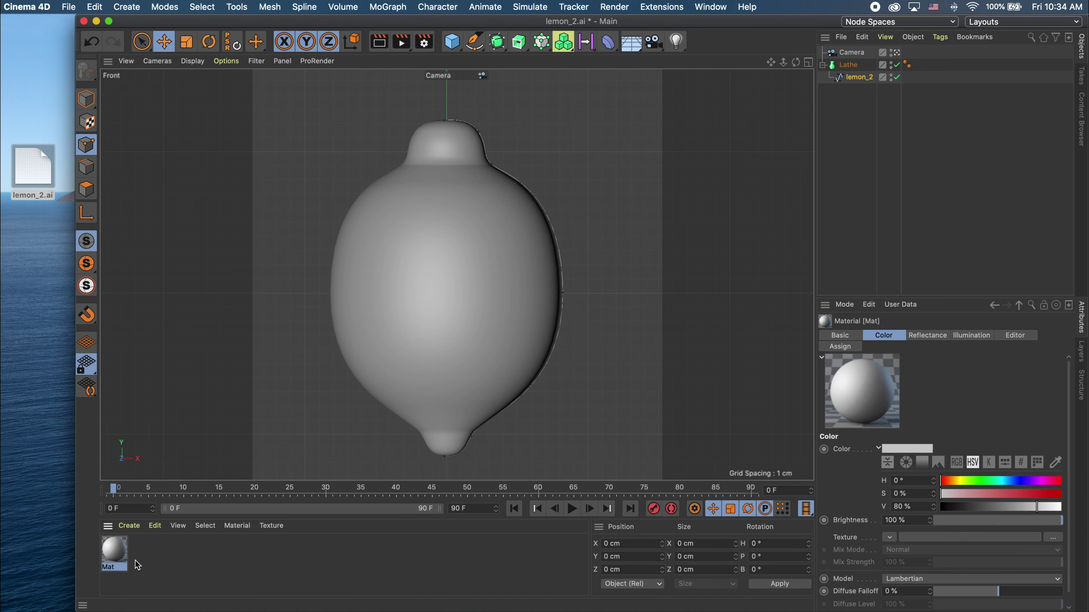
pyautogui.doubleClick(122, 555)
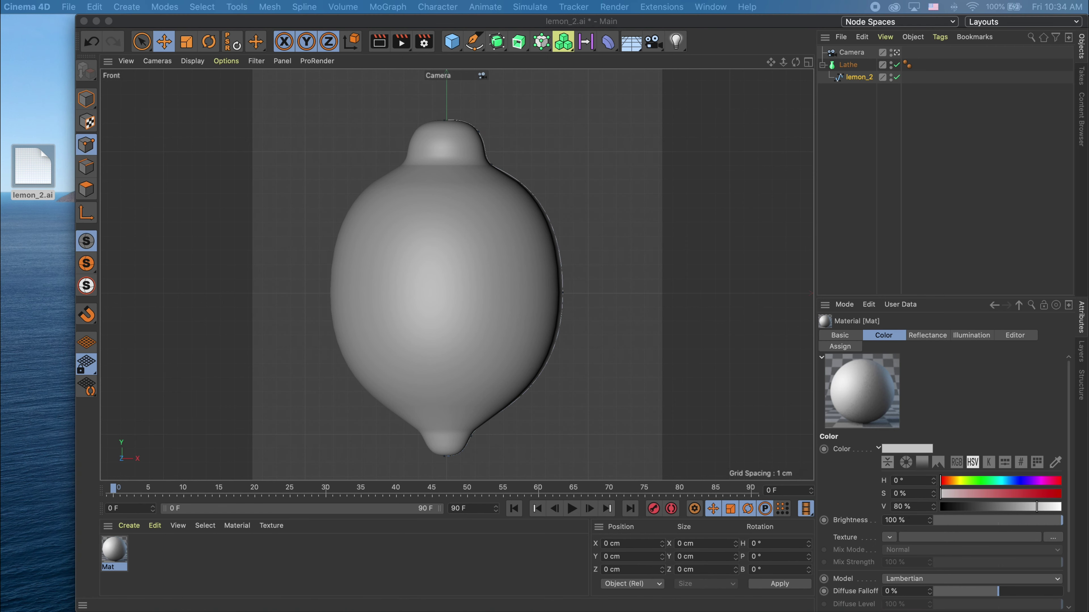
pyautogui.click(425, 212)
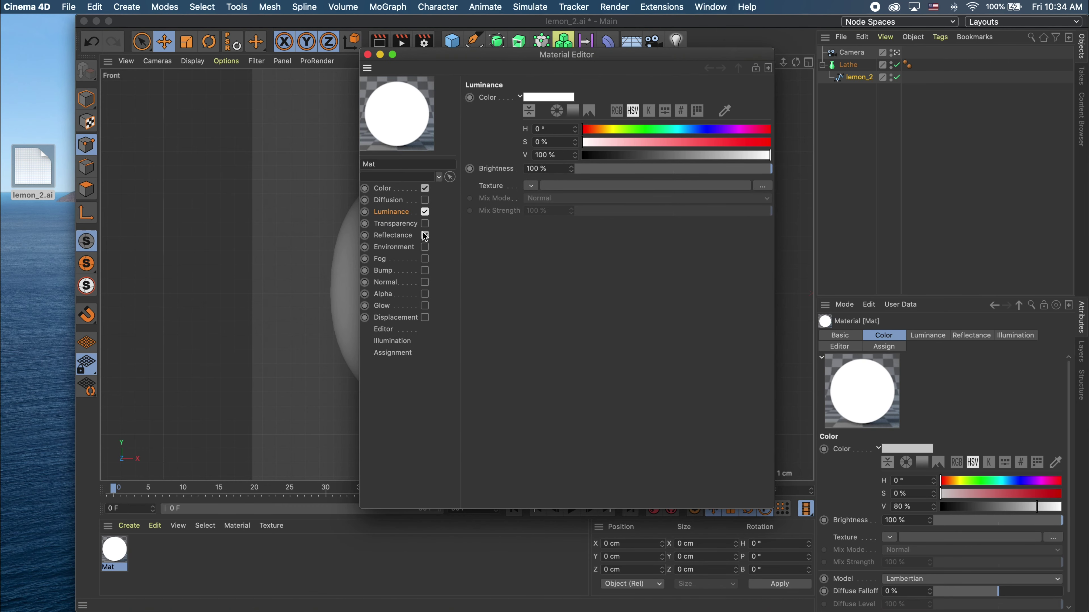
pyautogui.click(424, 235)
pyautogui.click(425, 188)
# Step: Load a Tiles shader as Mat's luminance texture
pyautogui.click(531, 185)
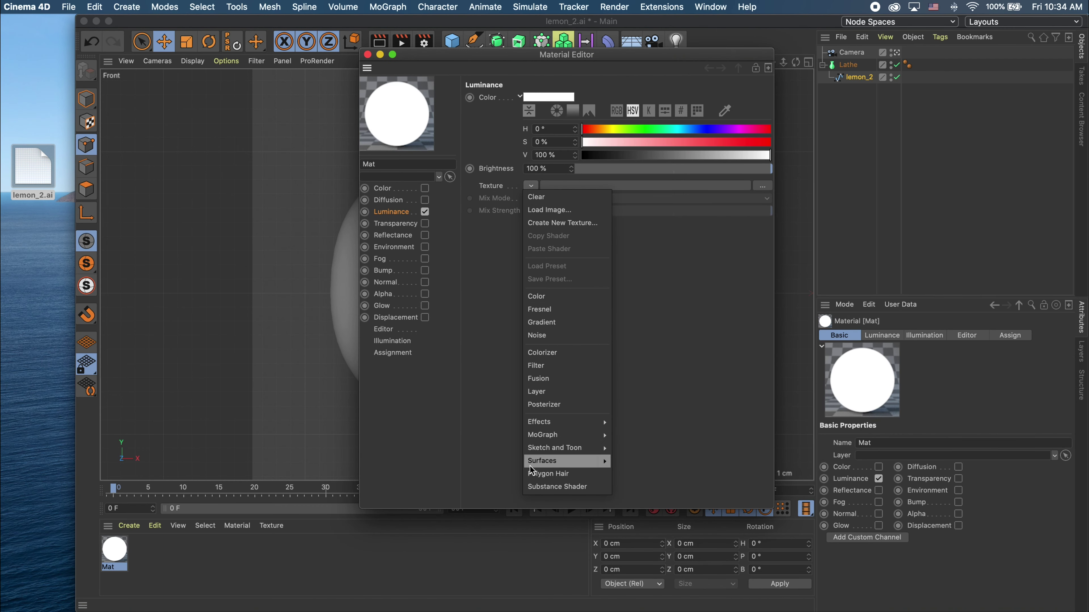
pyautogui.moveTo(553, 460)
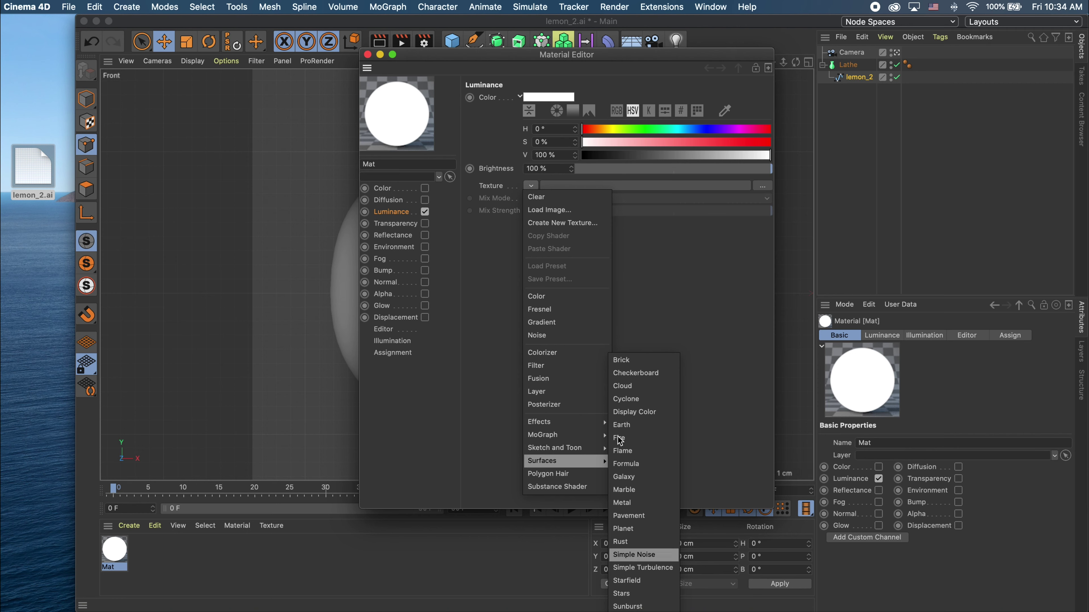
pyautogui.moveTo(628, 59); pyautogui.dragTo(624, 34)
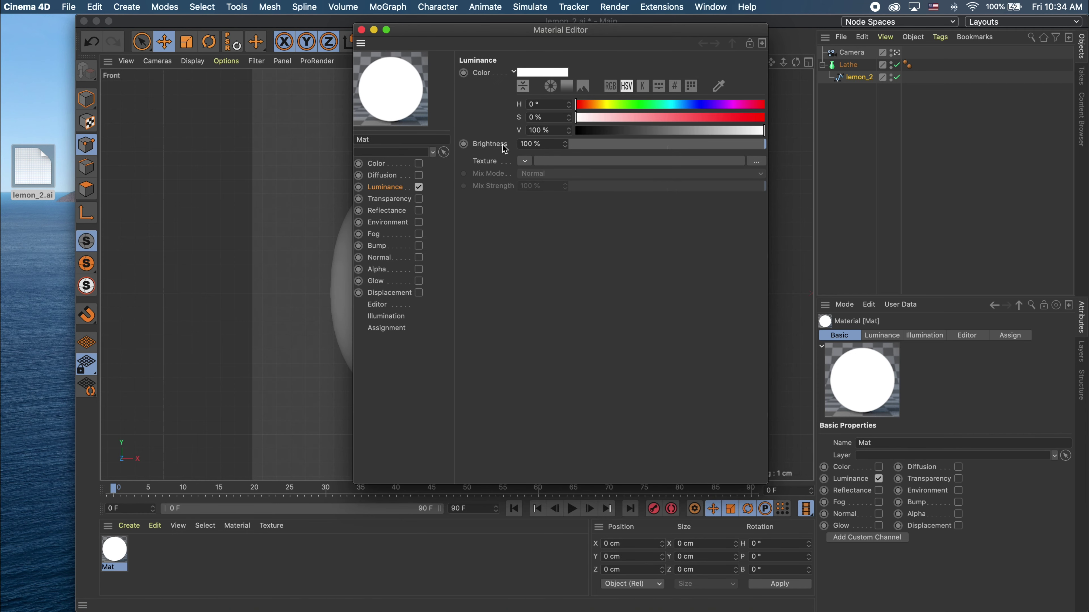
pyautogui.click(523, 162)
pyautogui.moveTo(558, 436)
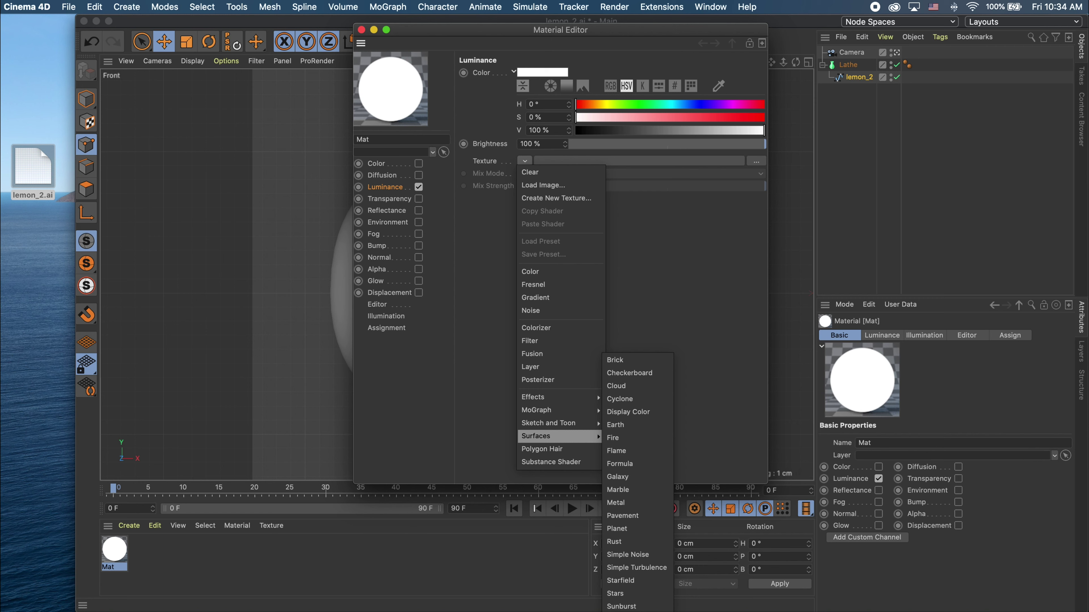
pyautogui.click(621, 607)
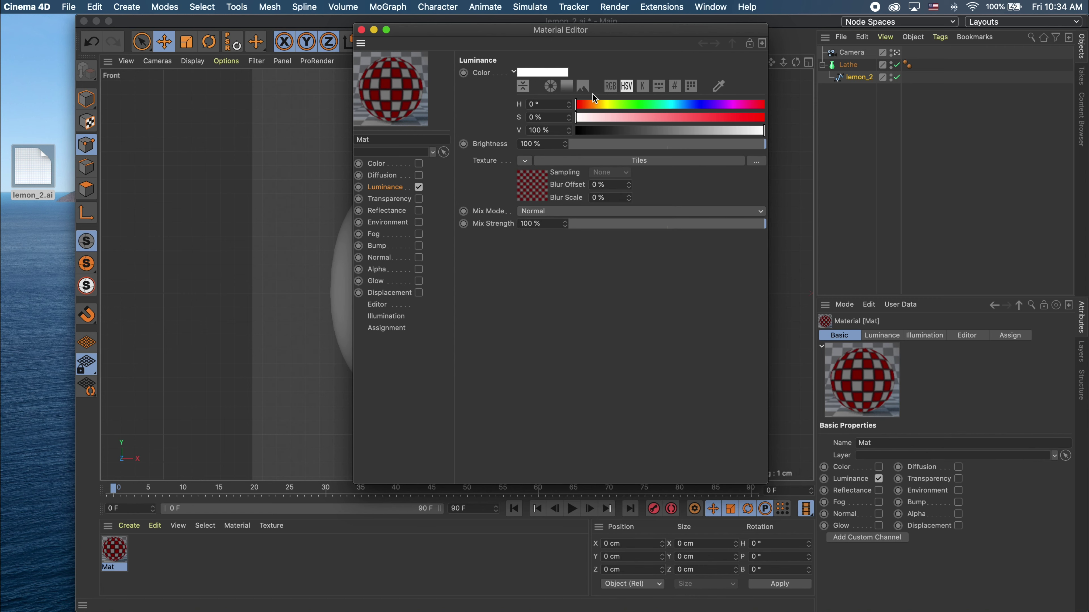
pyautogui.click(533, 189)
# Step: Set the Tiles pattern to Waves 1 and make all three tile colours white
pyautogui.click(583, 207)
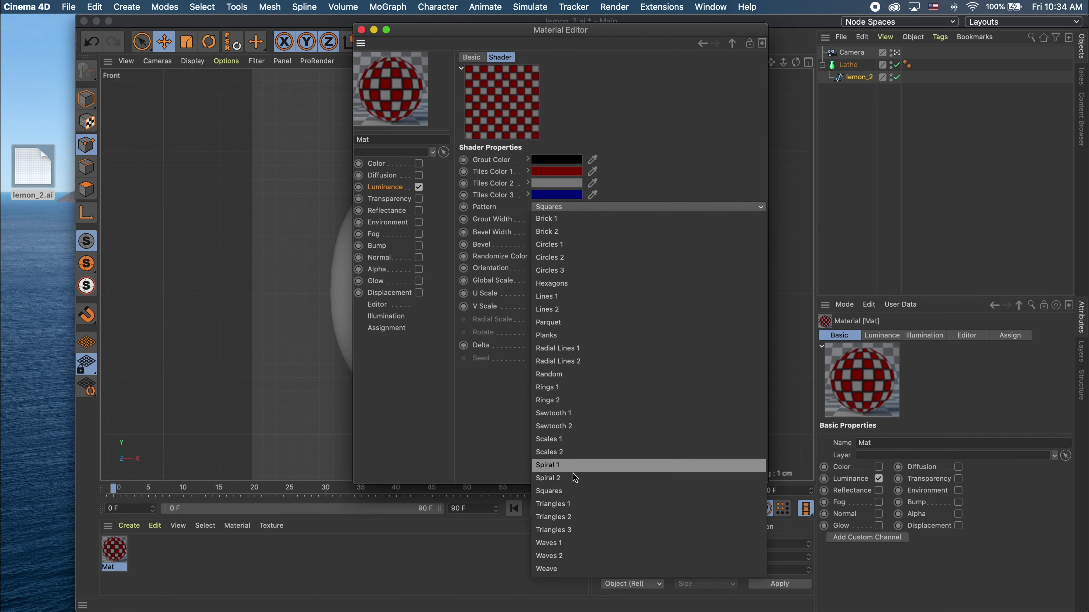
pyautogui.click(552, 543)
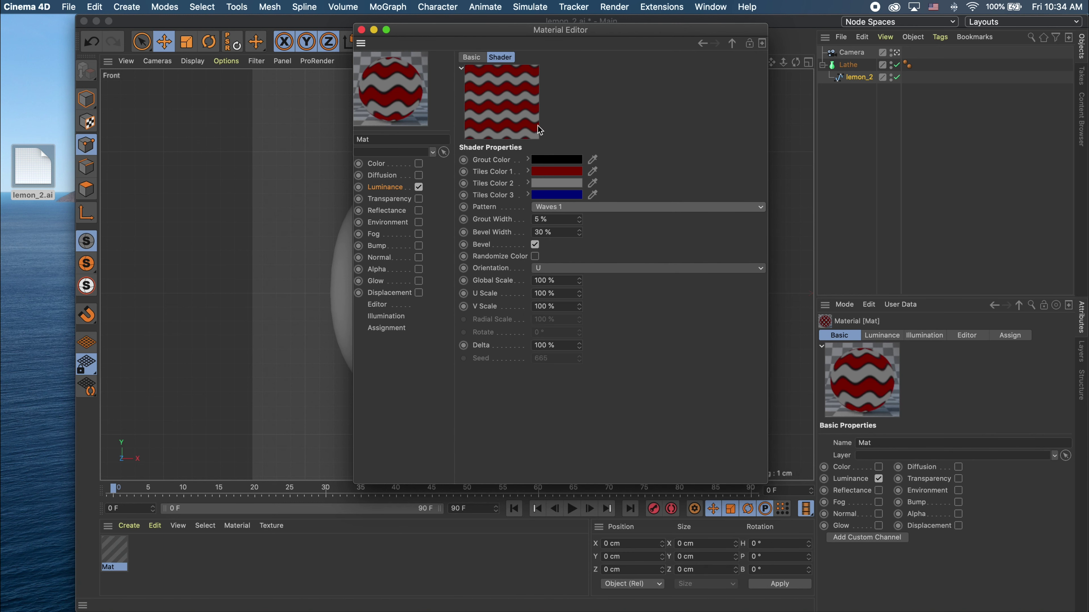
pyautogui.click(549, 169)
pyautogui.click(487, 181)
pyautogui.moveTo(574, 195); pyautogui.dragTo(740, 199)
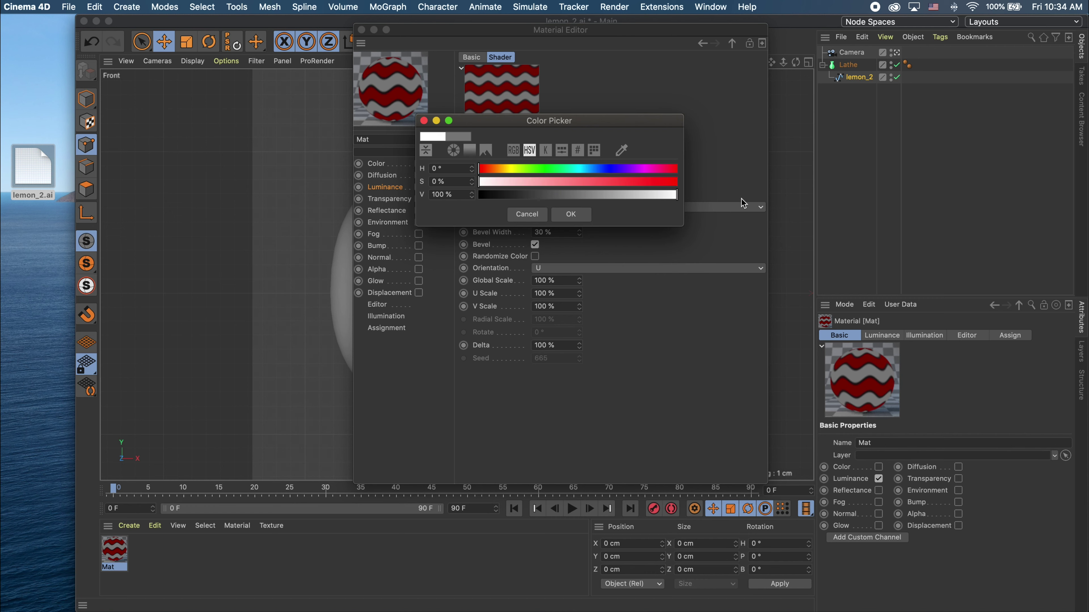
pyautogui.click(576, 214)
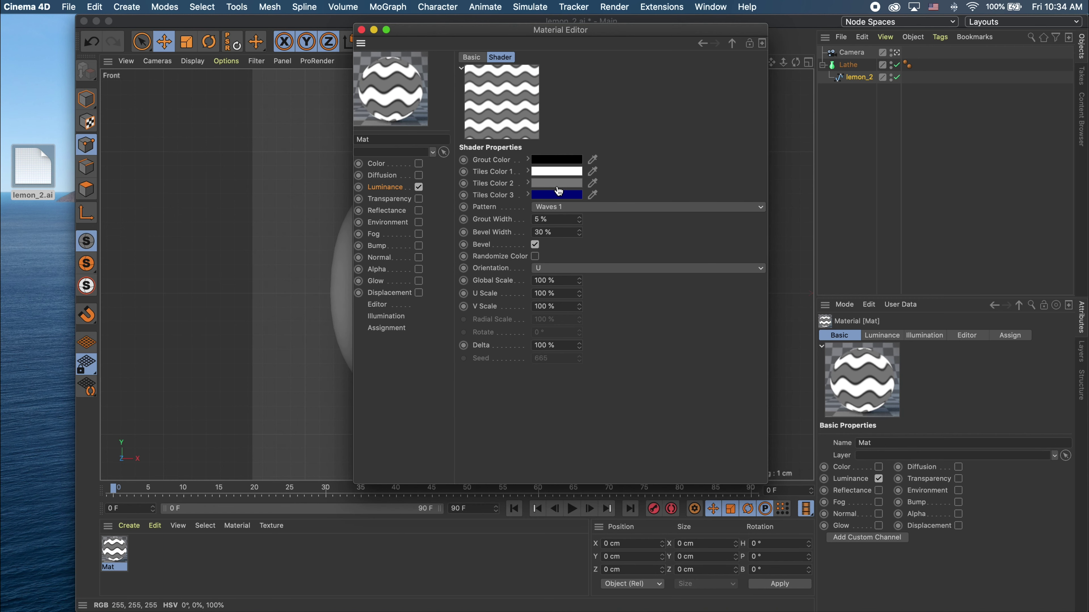
pyautogui.moveTo(558, 191); pyautogui.dragTo(561, 193)
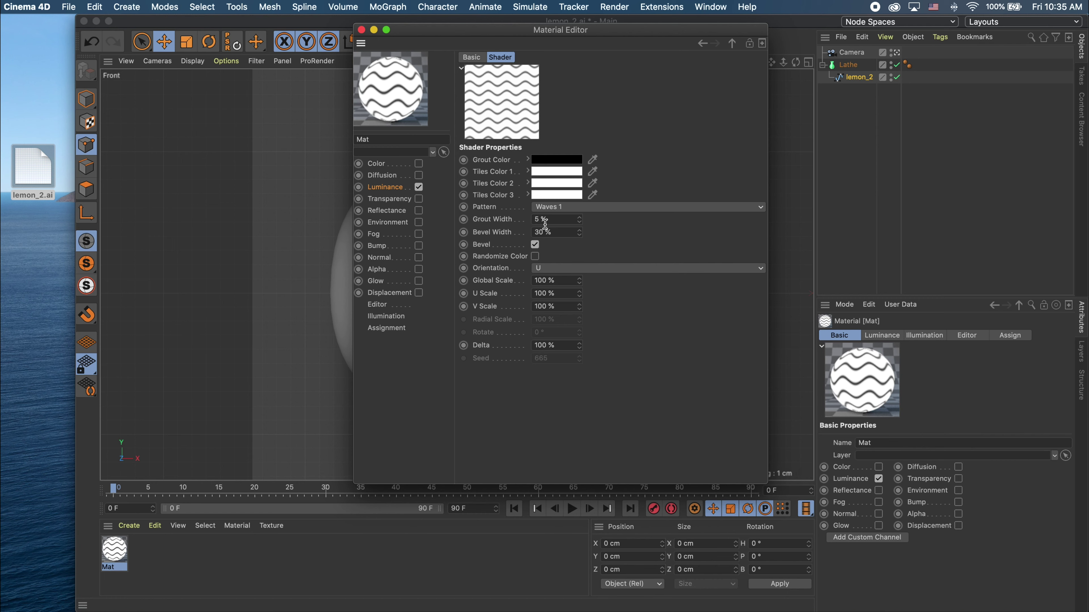
# Step: Set grout width to 69%, enable Randomize Color, set Orientation to V, and close the editor
pyautogui.moveTo(540, 219); pyautogui.dragTo(531, 219)
pyautogui.press('Return')
pyautogui.write('69')
pyautogui.press('Return')
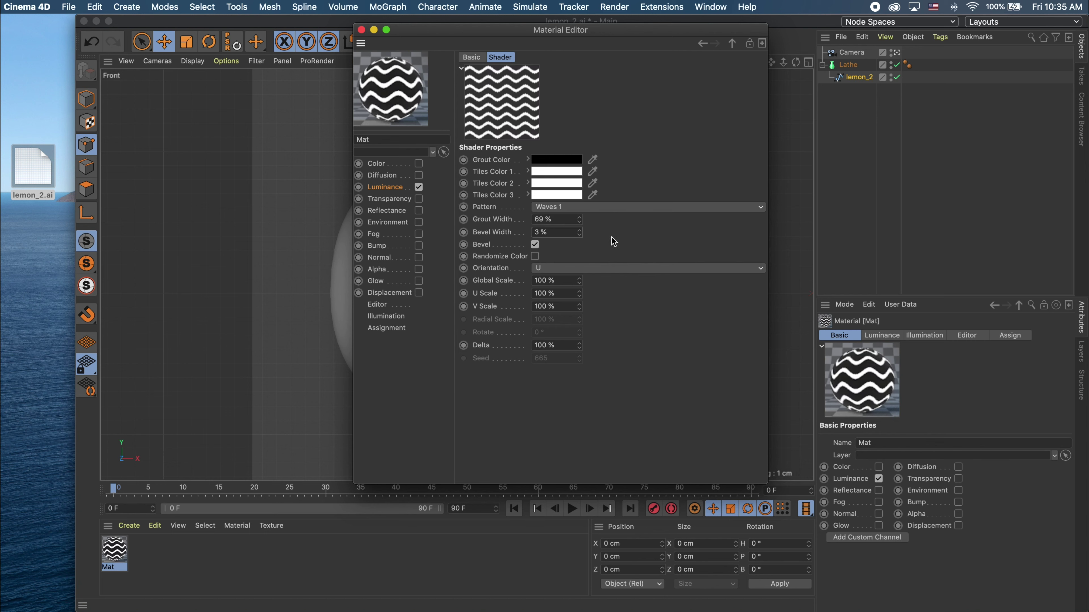
pyautogui.click(535, 256)
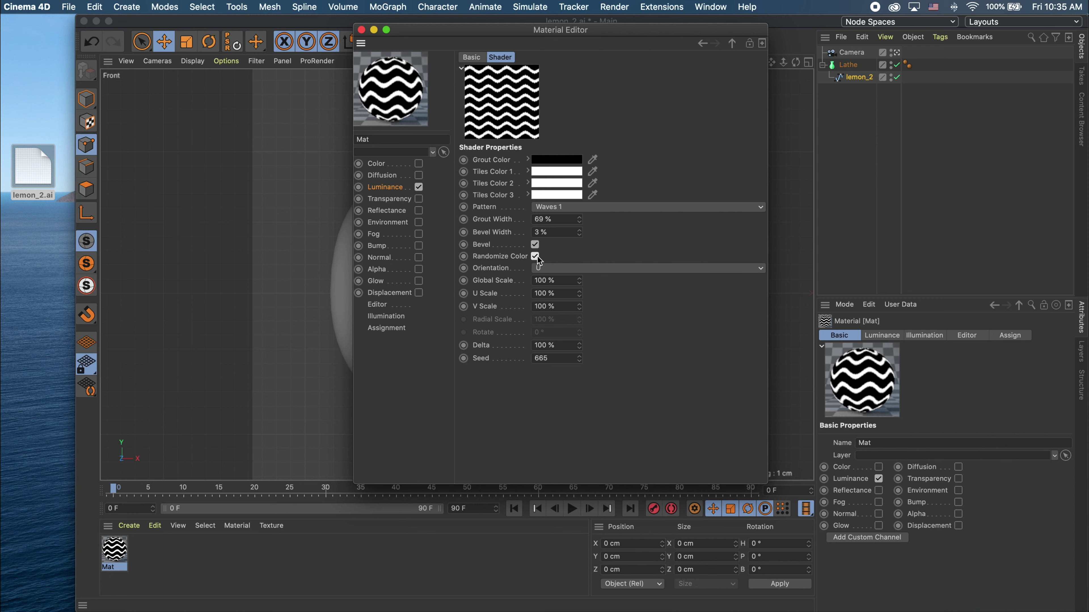
pyautogui.click(478, 57)
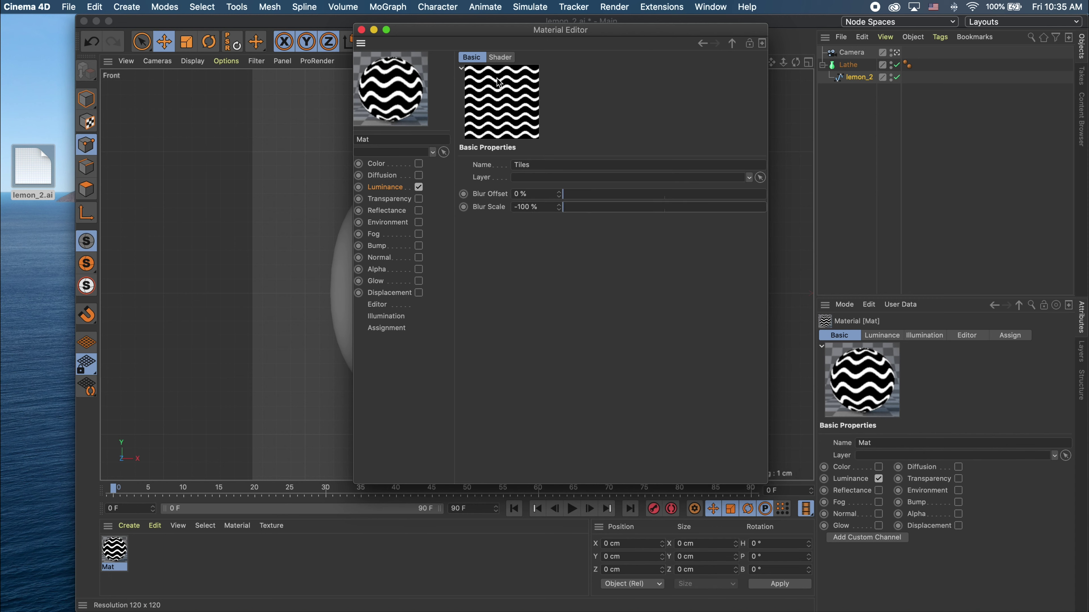
pyautogui.click(498, 58)
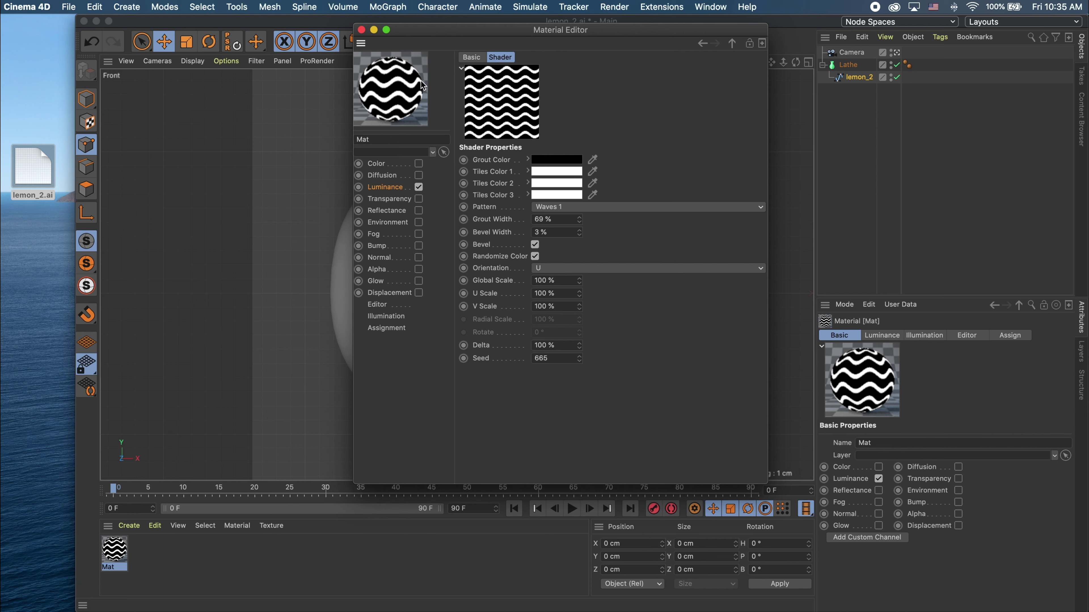
pyautogui.click(571, 267)
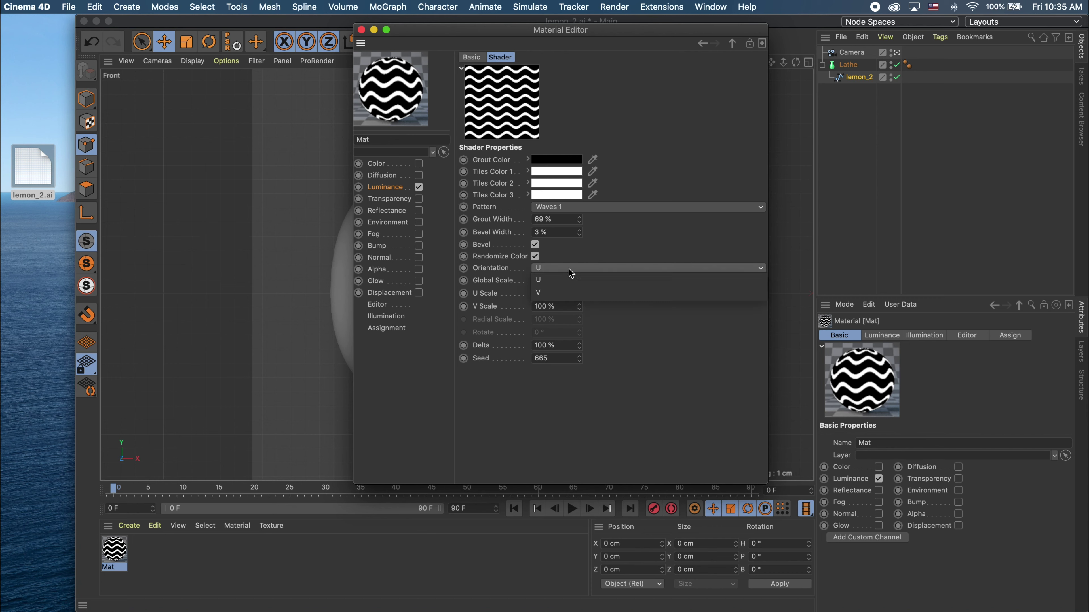
pyautogui.click(568, 295)
pyautogui.click(361, 29)
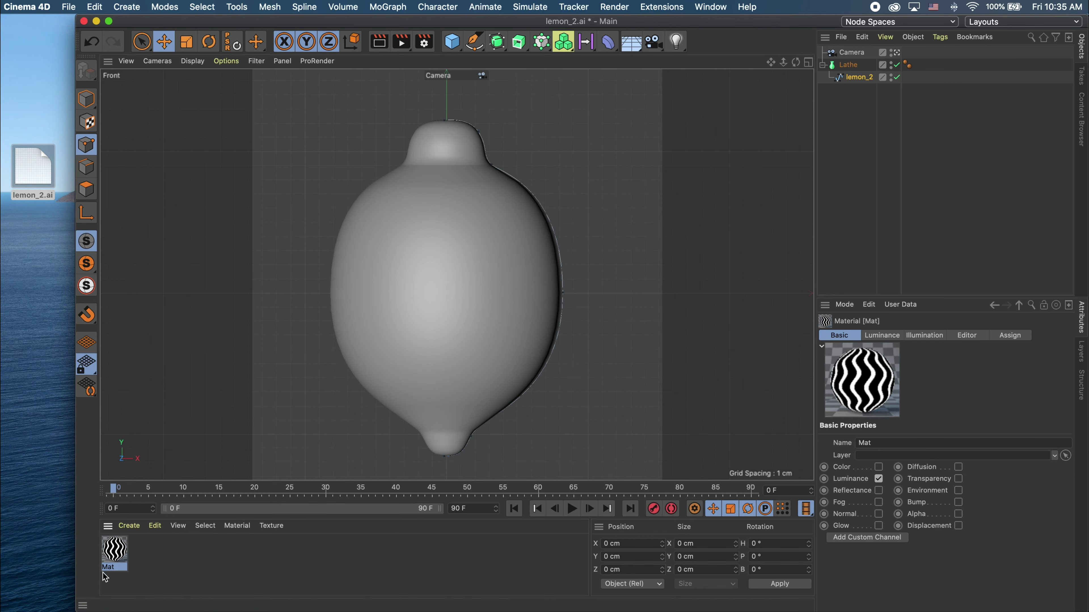
# Step: Apply Mat to the Lathe and set its material tag's Length V to 50%
pyautogui.moveTo(114, 557); pyautogui.dragTo(851, 68)
pyautogui.click(848, 65)
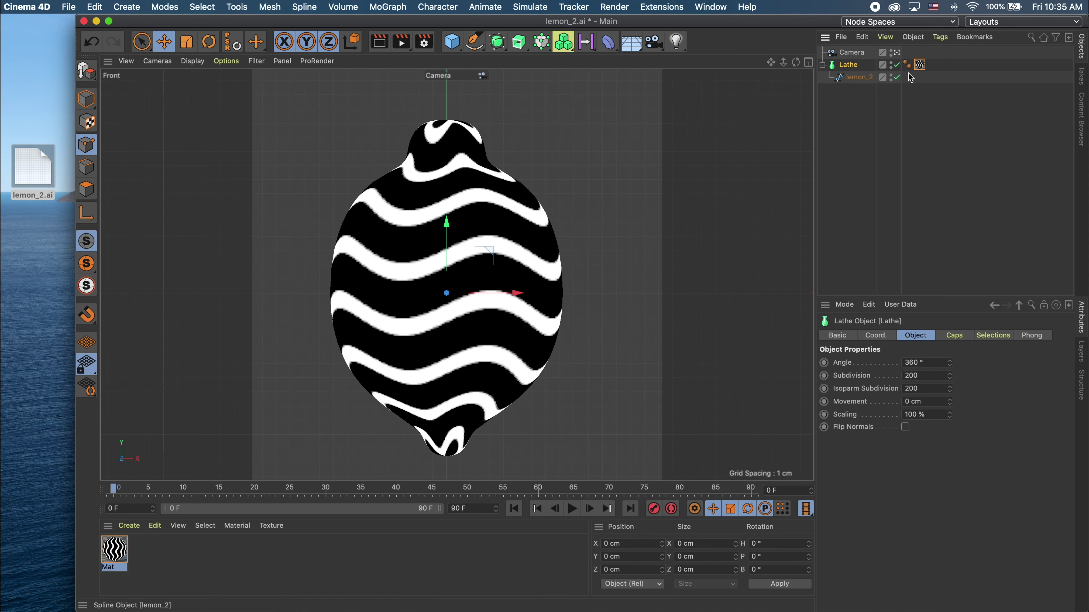
pyautogui.click(919, 65)
pyautogui.moveTo(1004, 490); pyautogui.dragTo(981, 493)
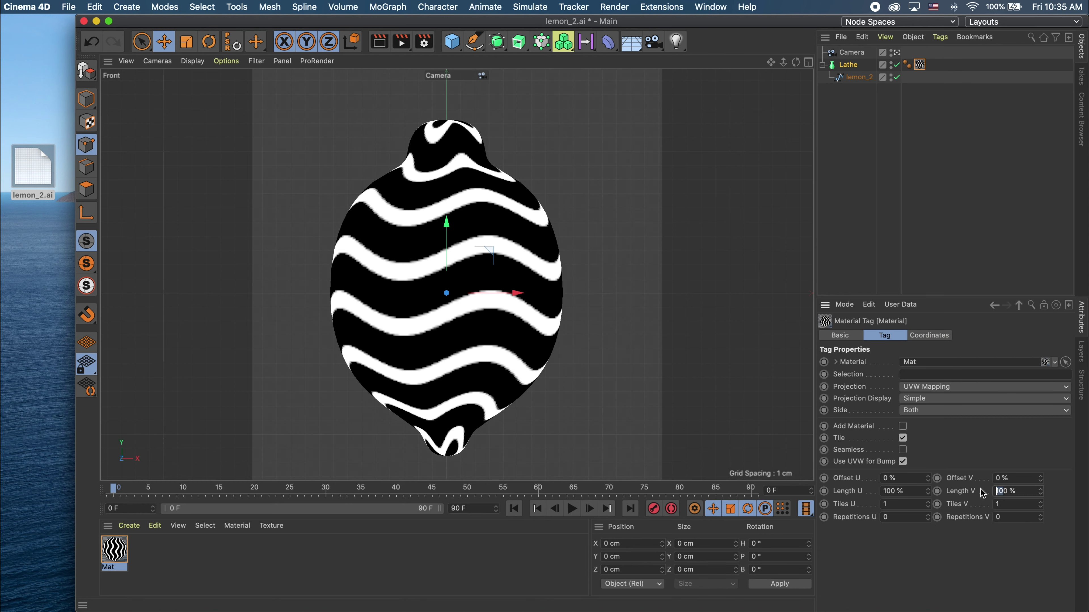
pyautogui.write('5')
pyautogui.press('Return')
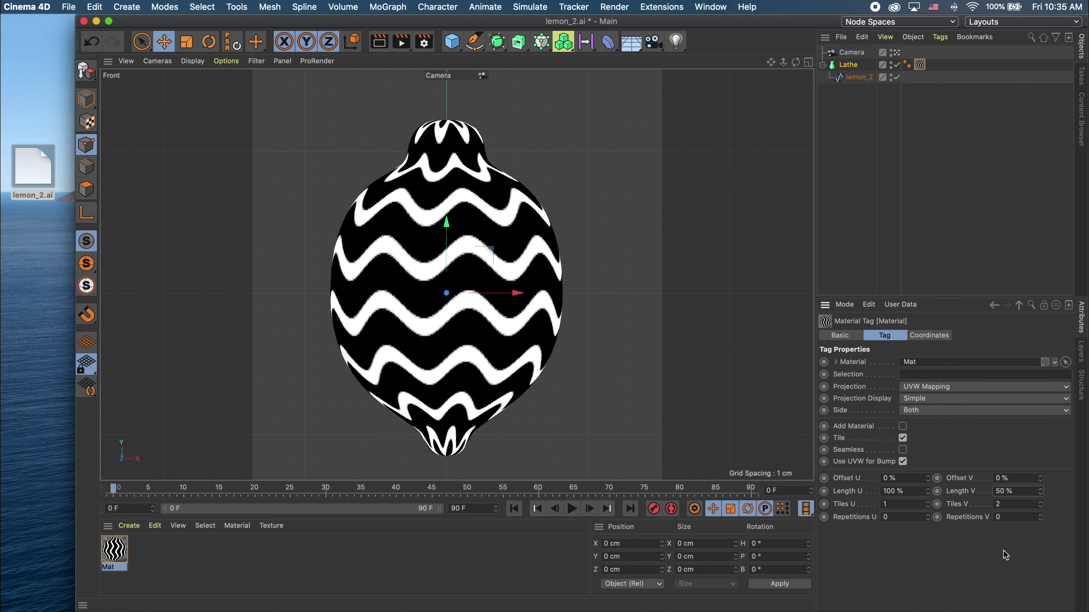
pyautogui.click(447, 50)
# Step: Add a Capsule with 2 cm height and more height segments
pyautogui.click(563, 114)
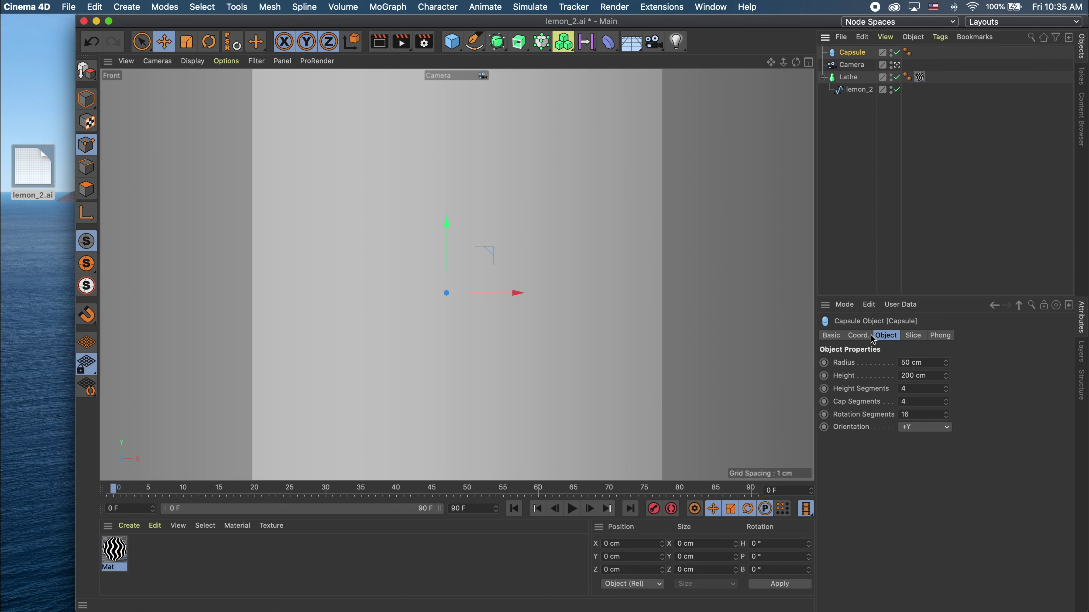
pyautogui.doubleClick(913, 376)
pyautogui.write('1')
pyautogui.doubleClick(898, 362)
pyautogui.write('1')
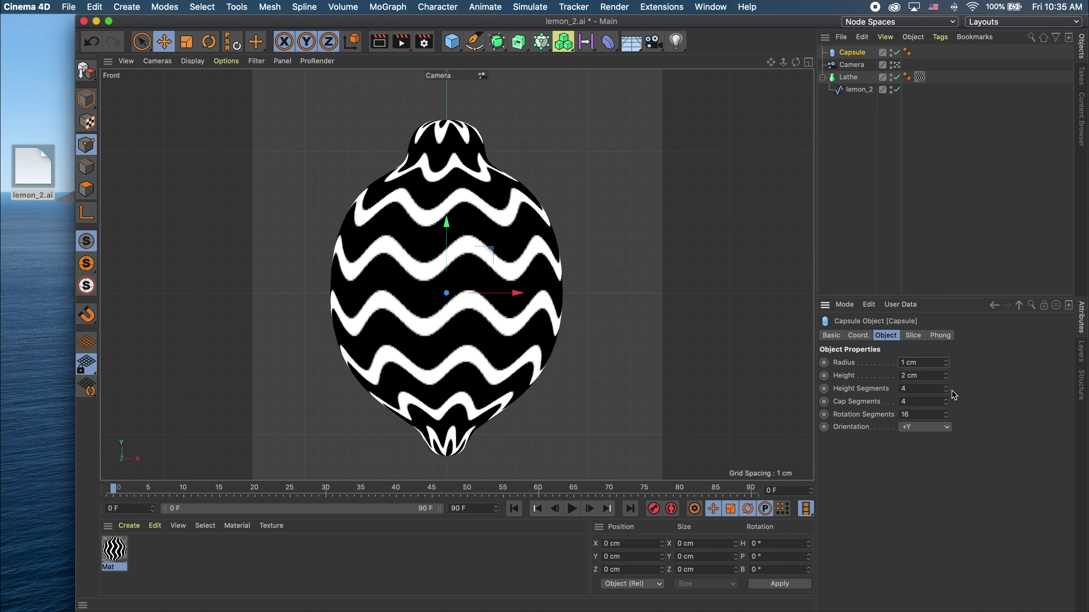
pyautogui.moveTo(946, 390); pyautogui.dragTo(946, 369)
# Step: Move the capsule onto the lemon's top, set its radius to 0.5 cm, and create material Mat.1
pyautogui.moveTo(447, 231); pyautogui.dragTo(446, 68)
pyautogui.moveTo(446, 127); pyautogui.dragTo(447, 122)
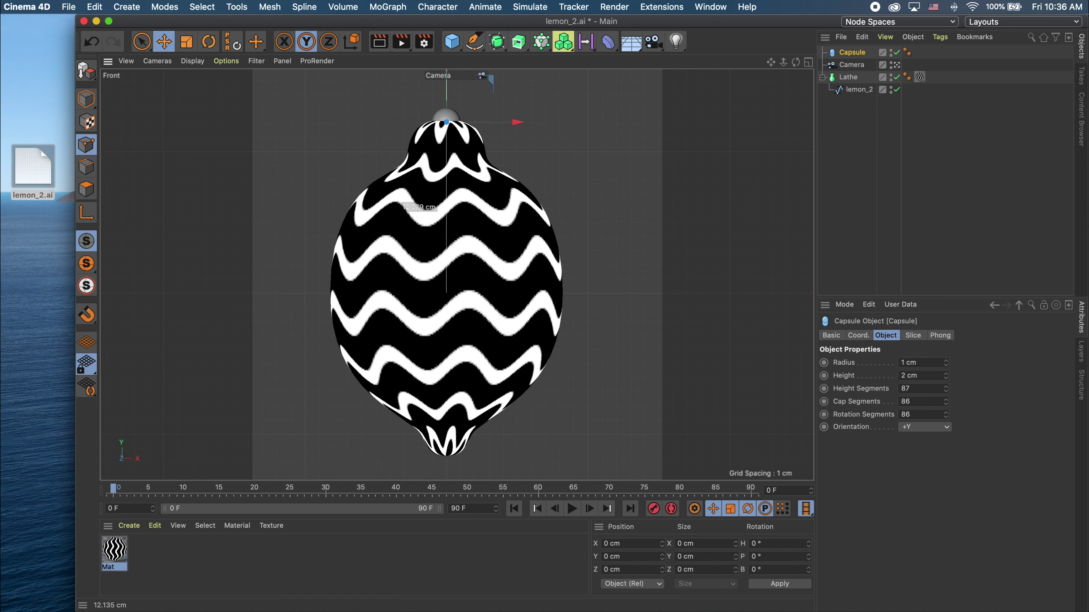
pyautogui.doubleClick(902, 362)
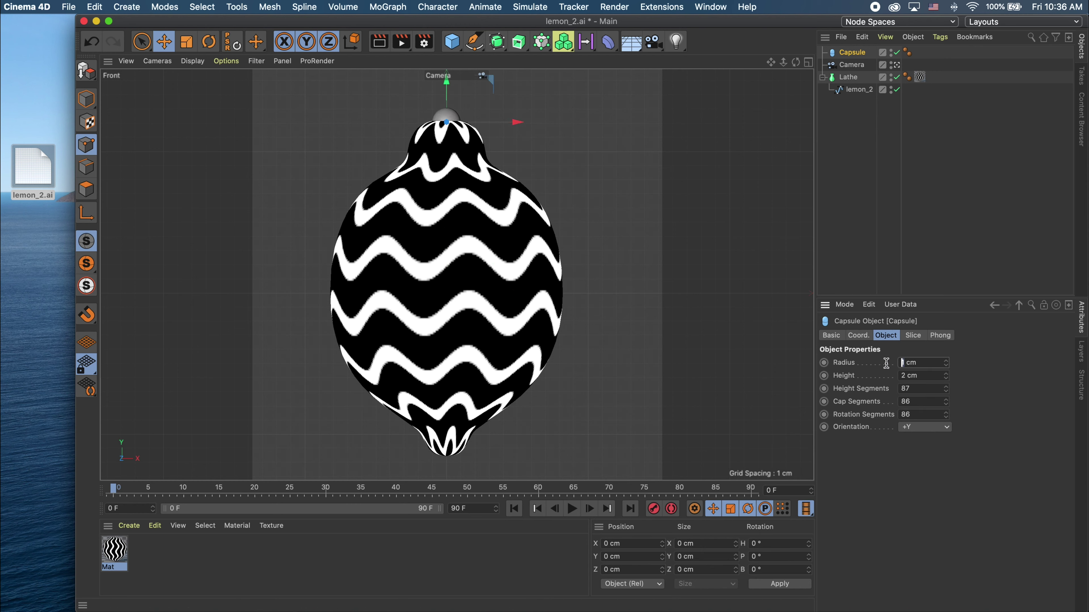
pyautogui.write('0.5')
pyautogui.press('Return')
pyautogui.doubleClick(155, 562)
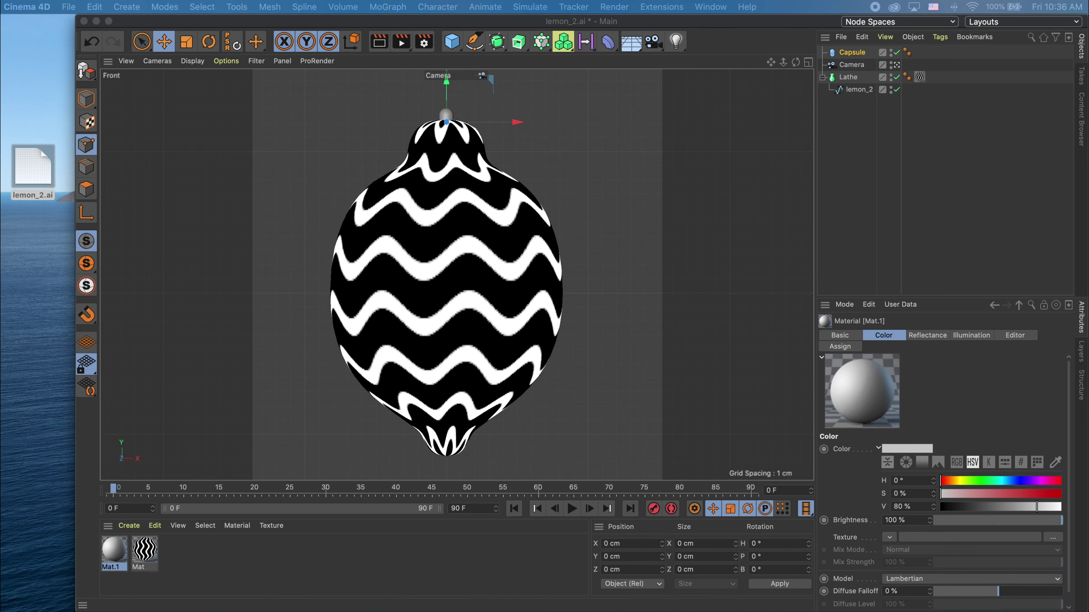
# Step: Turn off Mat.1's Color and Reflectance, set its luminance to black, and apply it to the Capsule
pyautogui.click(358, 234)
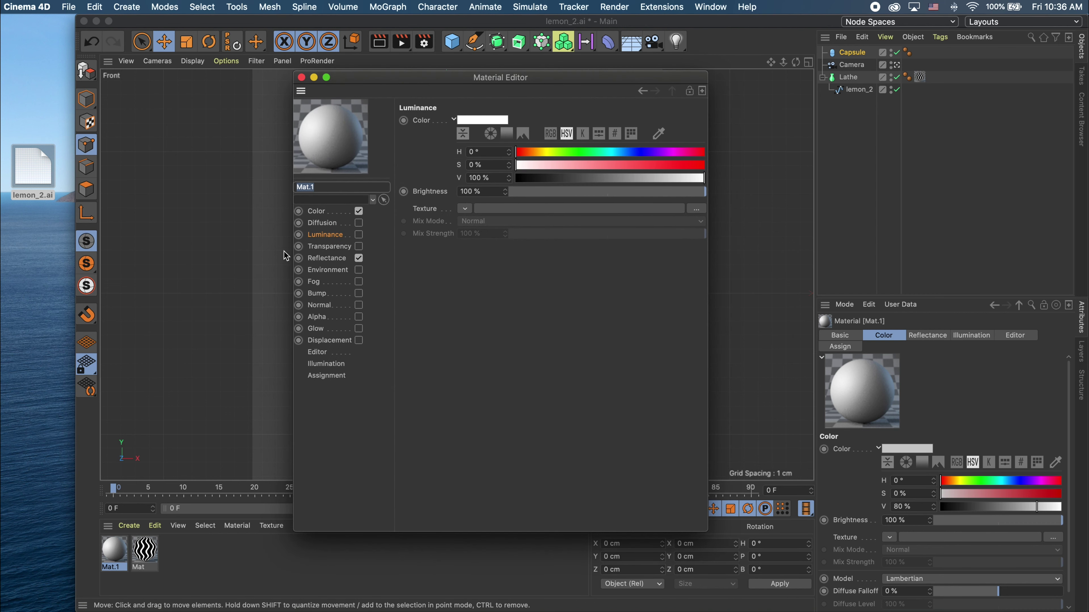
pyautogui.click(358, 258)
pyautogui.click(358, 211)
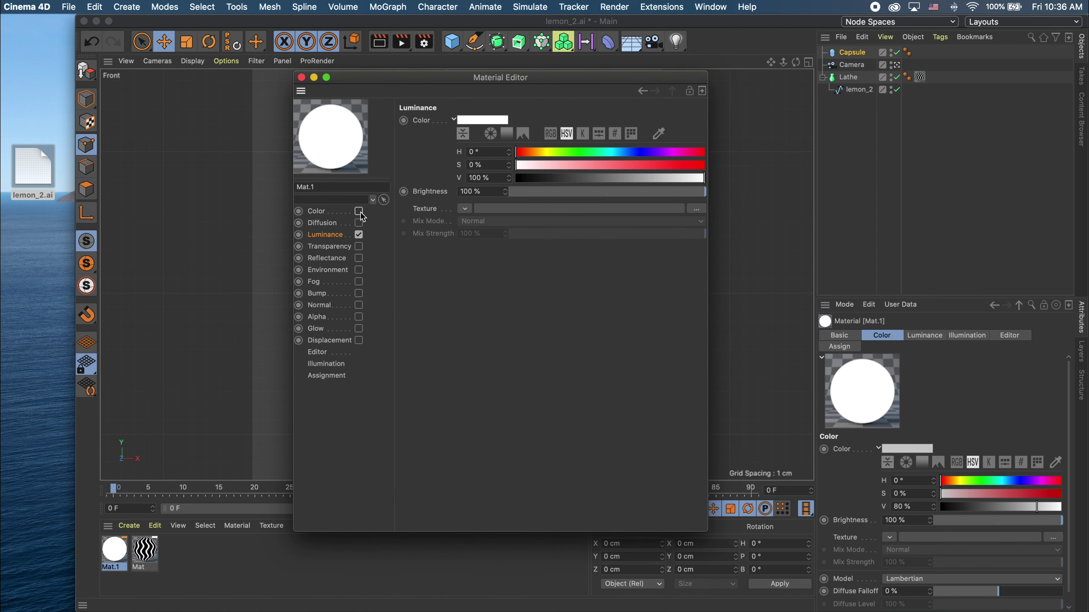
pyautogui.click(521, 178)
pyautogui.click(302, 77)
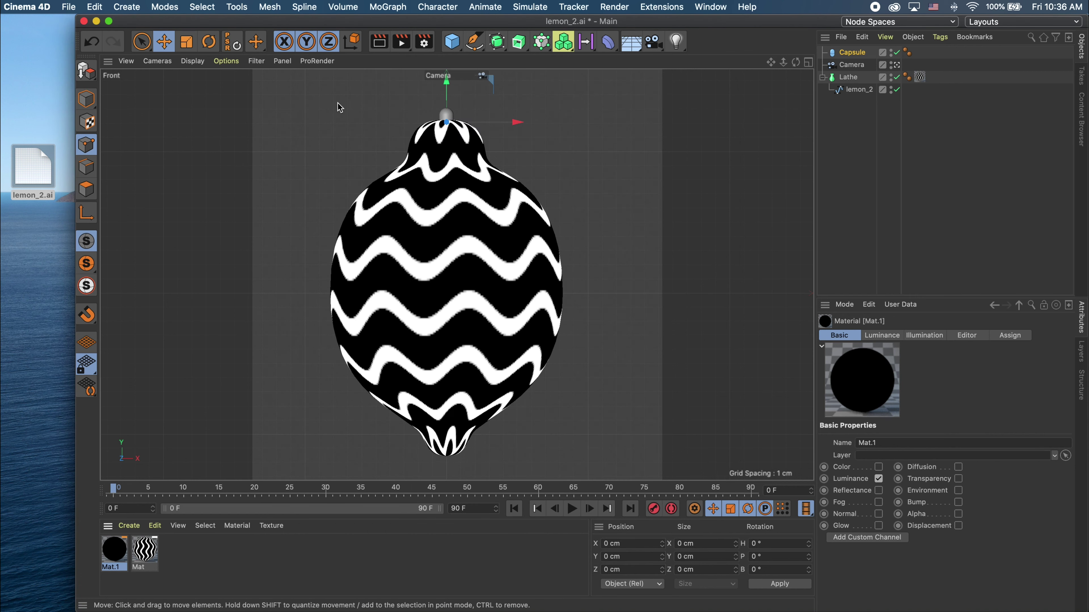
pyautogui.moveTo(114, 550); pyautogui.dragTo(850, 53)
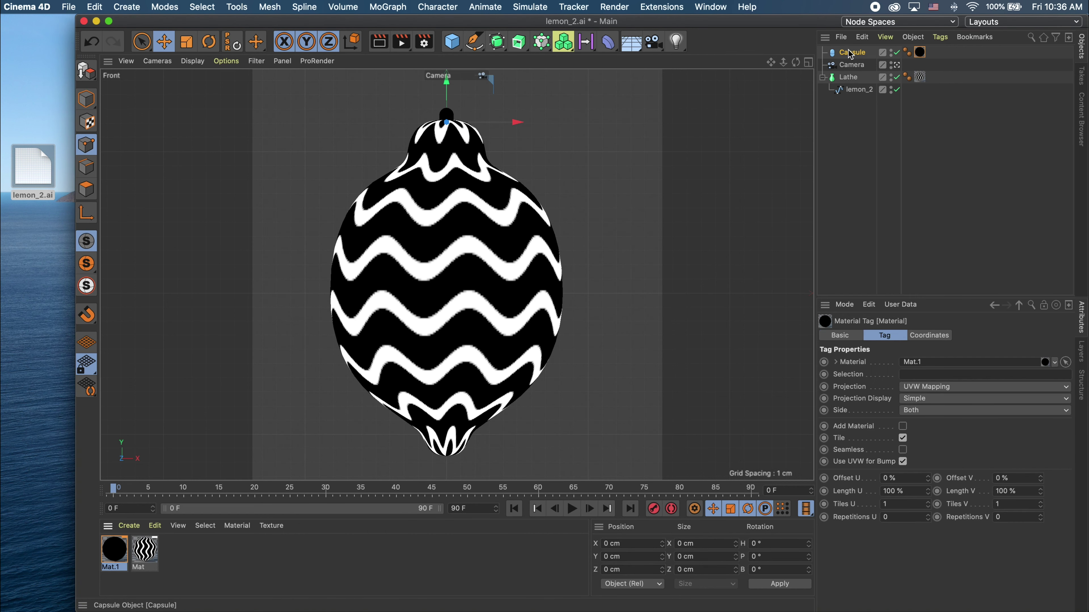
pyautogui.click(864, 229)
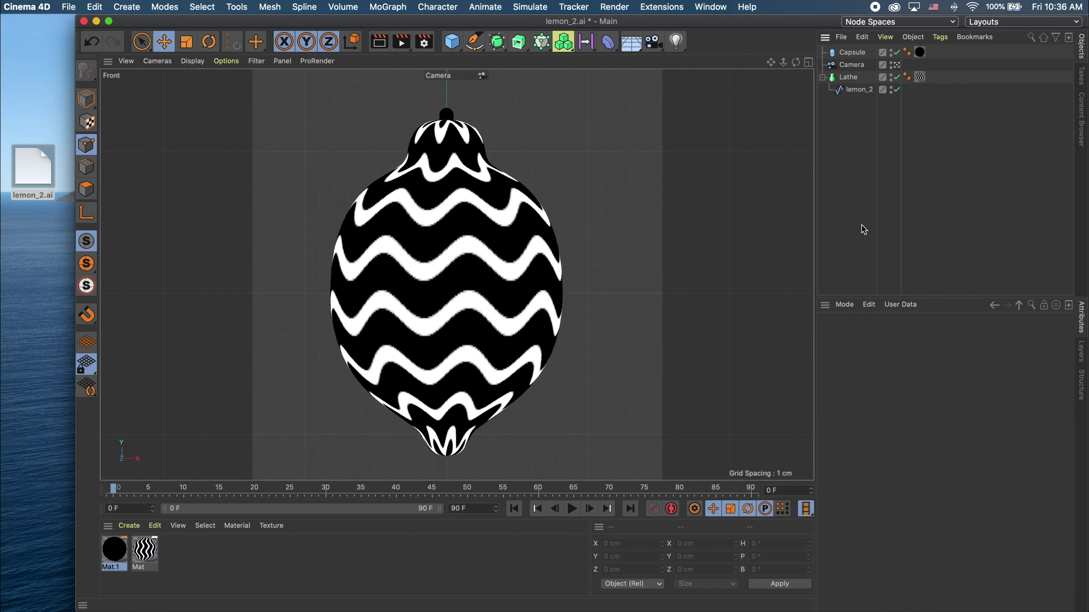
# Step: Add a Background object and create a second material, Mat.2, for editing
pyautogui.click(631, 42)
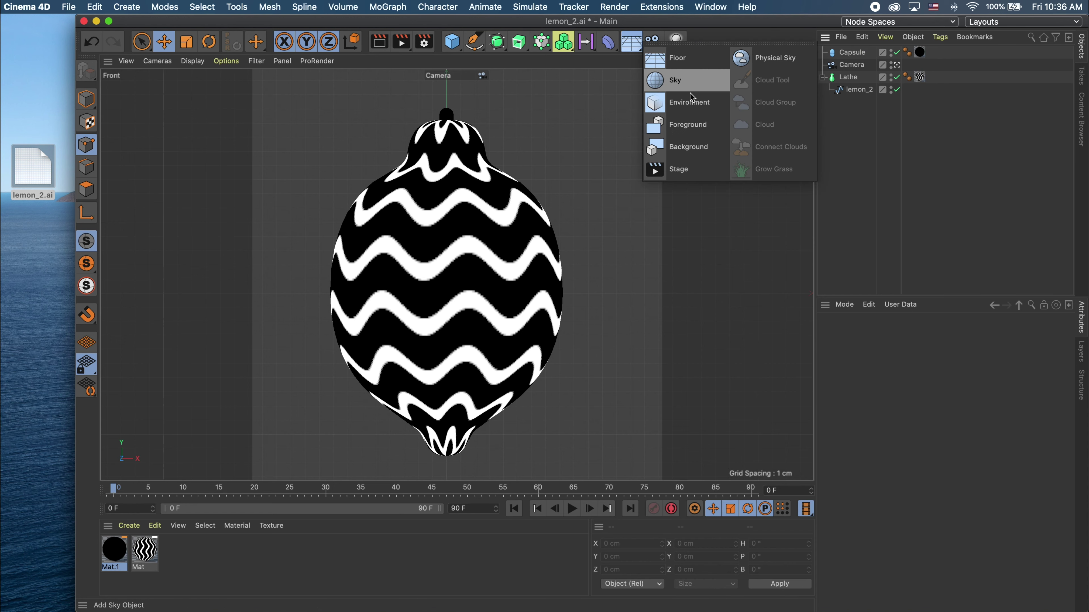
pyautogui.click(686, 146)
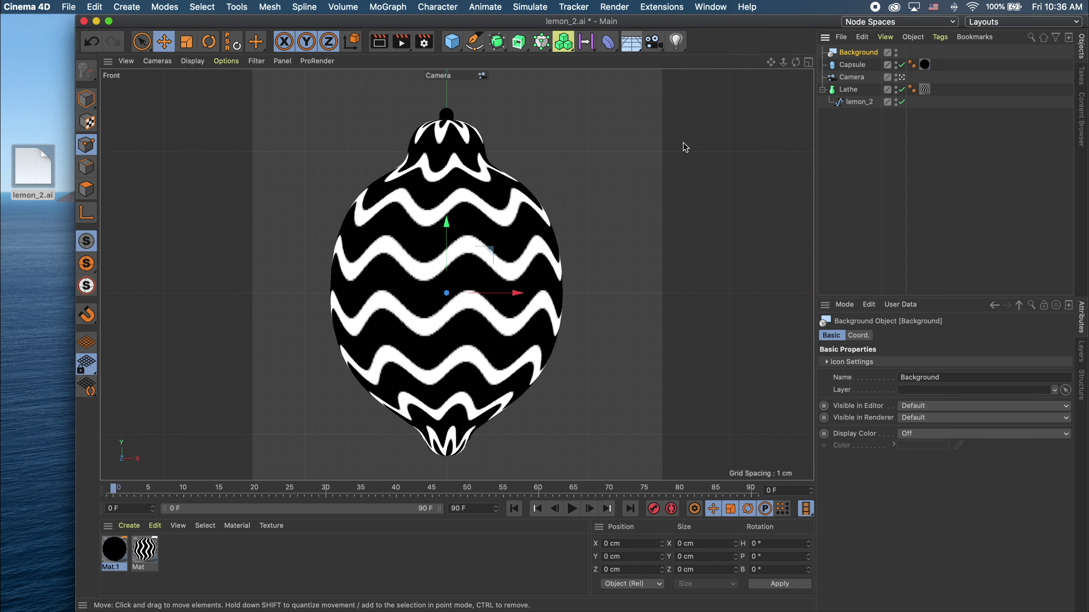
pyautogui.doubleClick(208, 580)
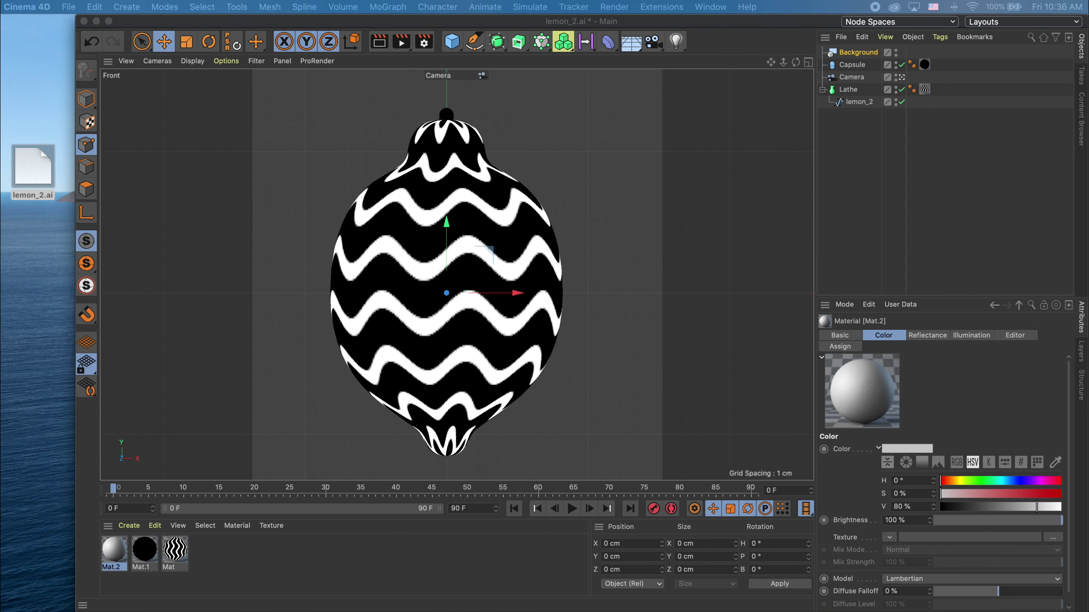
pyautogui.doubleClick(114, 551)
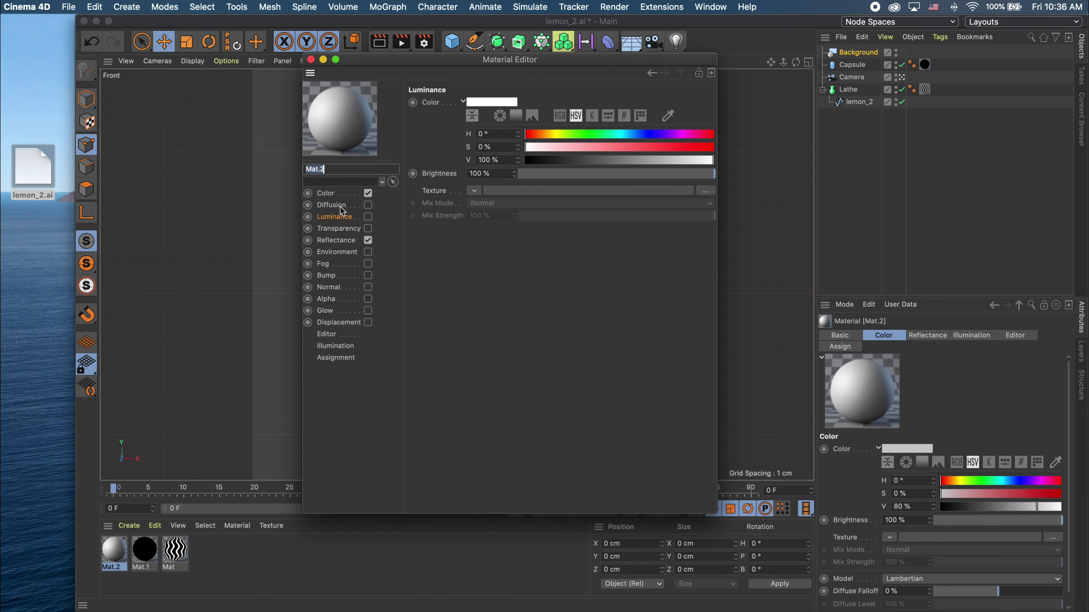
# Step: Make Mat.2 white luminance-only, apply it to the Background, and render the view
pyautogui.click(367, 216)
pyautogui.click(367, 240)
pyautogui.click(368, 193)
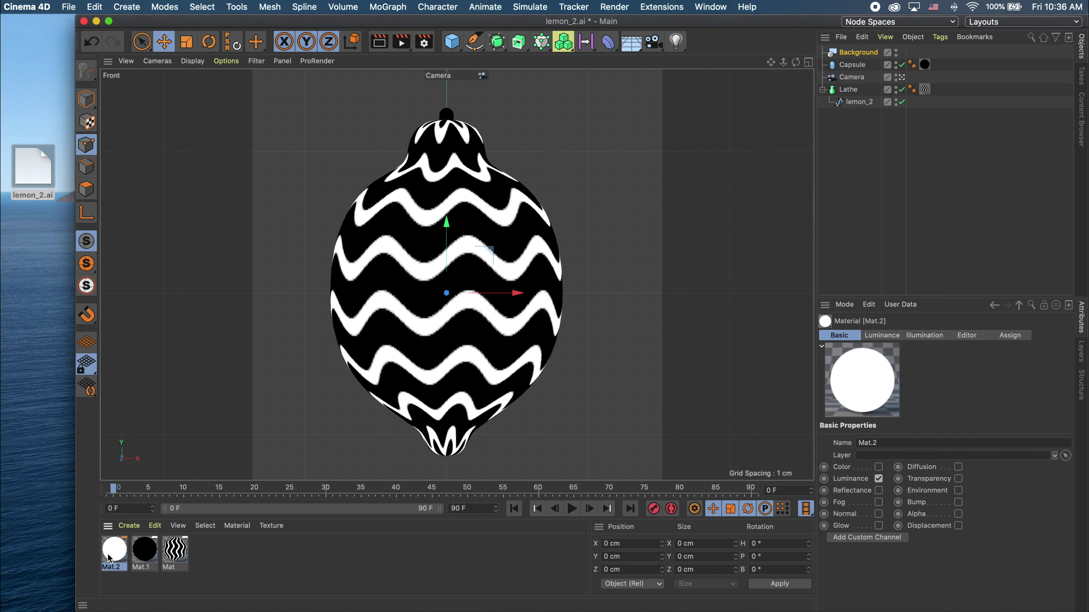
pyautogui.moveTo(113, 552); pyautogui.dragTo(863, 54)
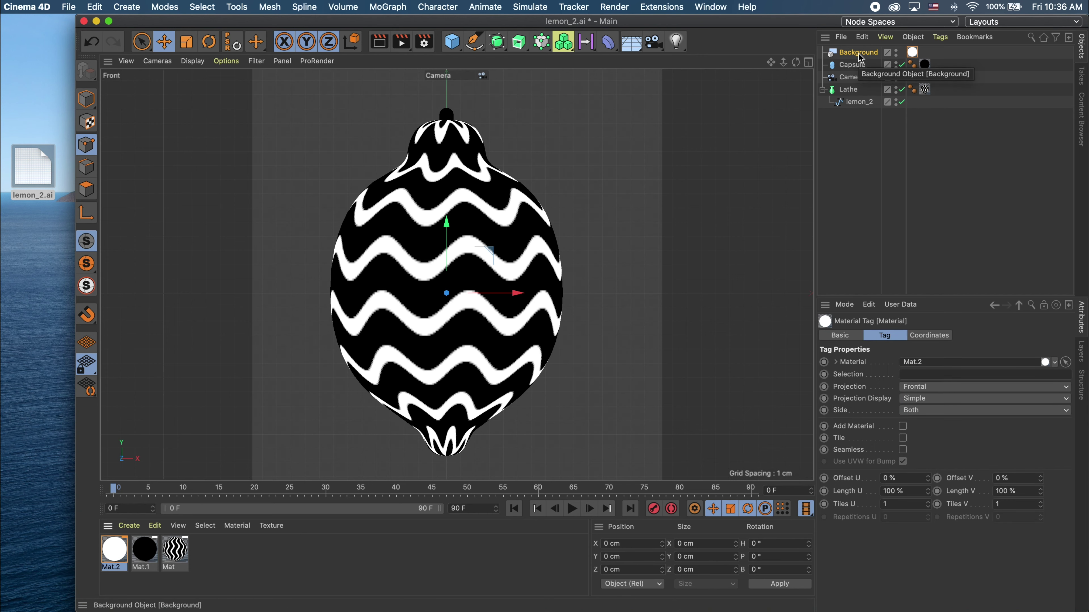
pyautogui.click(379, 43)
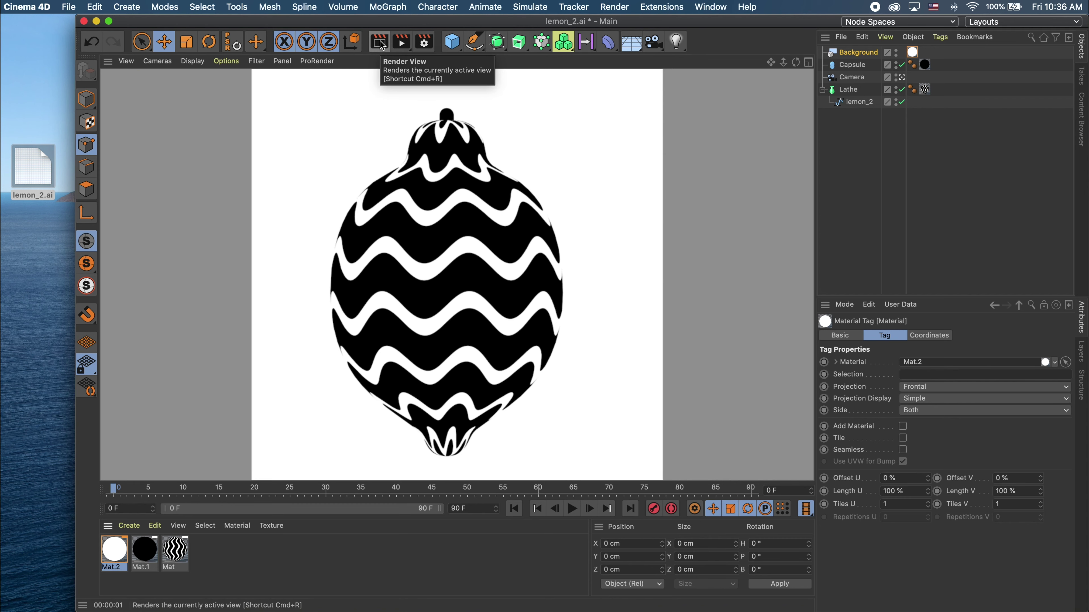
# Step: Disable the Lathe and raise a point near the top of the lemon_2 spline
pyautogui.click(599, 191)
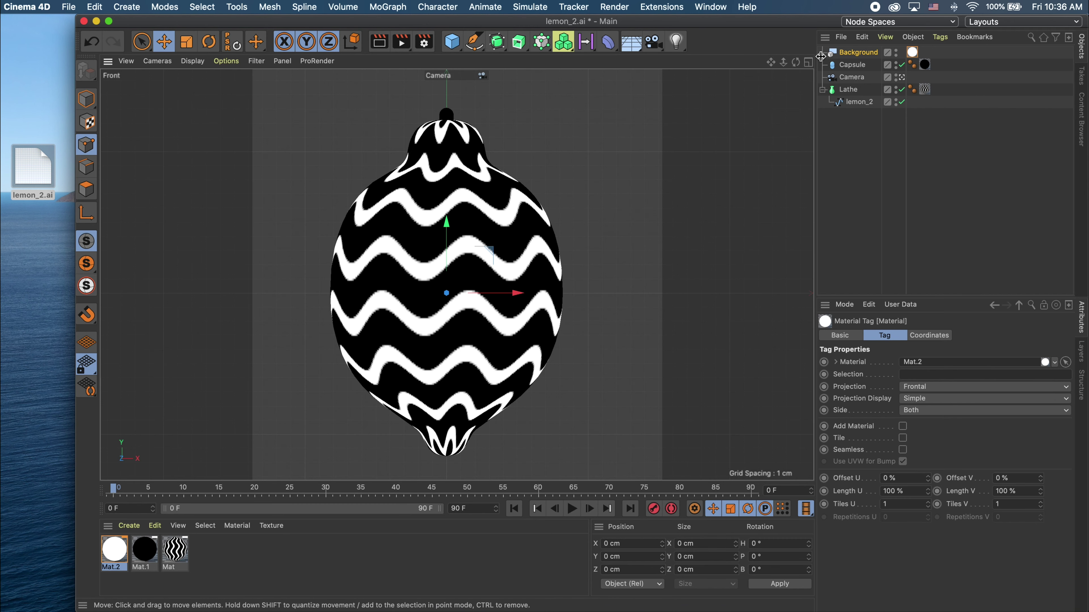
pyautogui.click(859, 101)
pyautogui.click(902, 90)
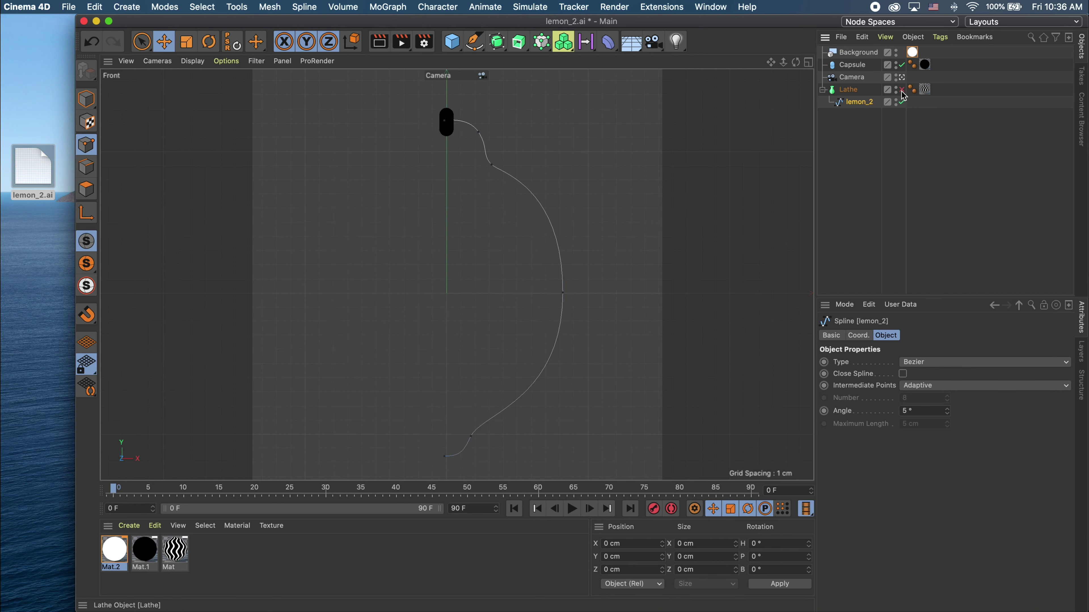
pyautogui.click(492, 165)
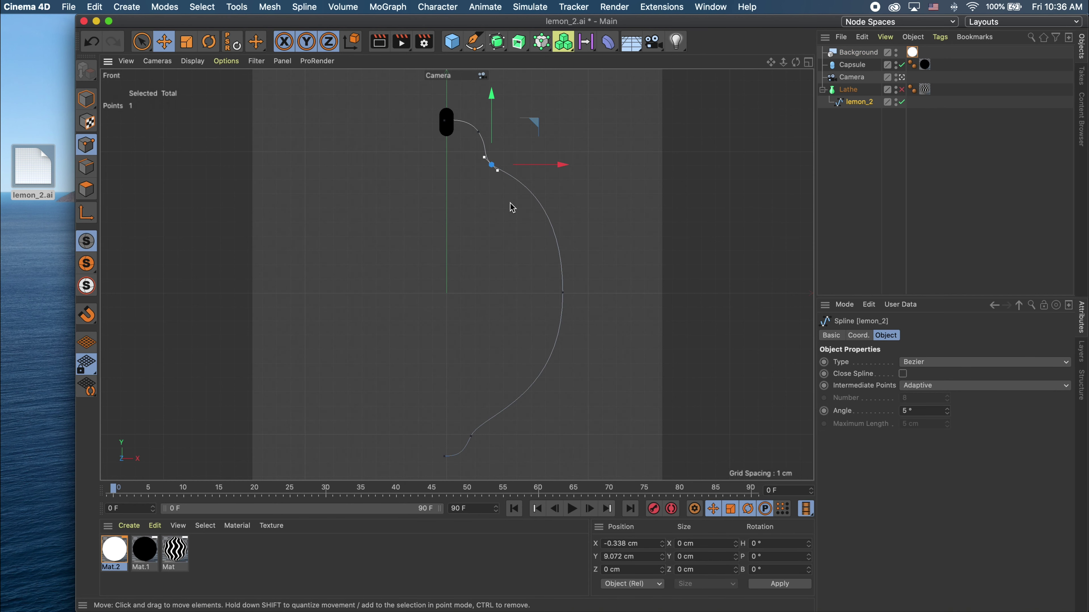
pyautogui.scroll(3, 514, 133)
pyautogui.scroll(3, 508, 145)
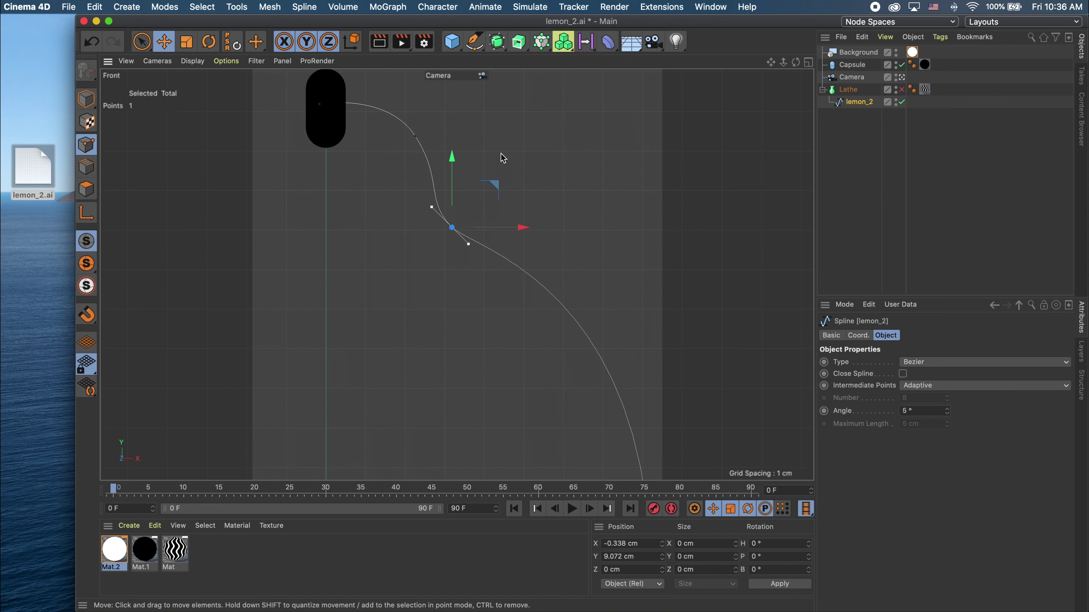
pyautogui.moveTo(453, 157); pyautogui.dragTo(451, 139)
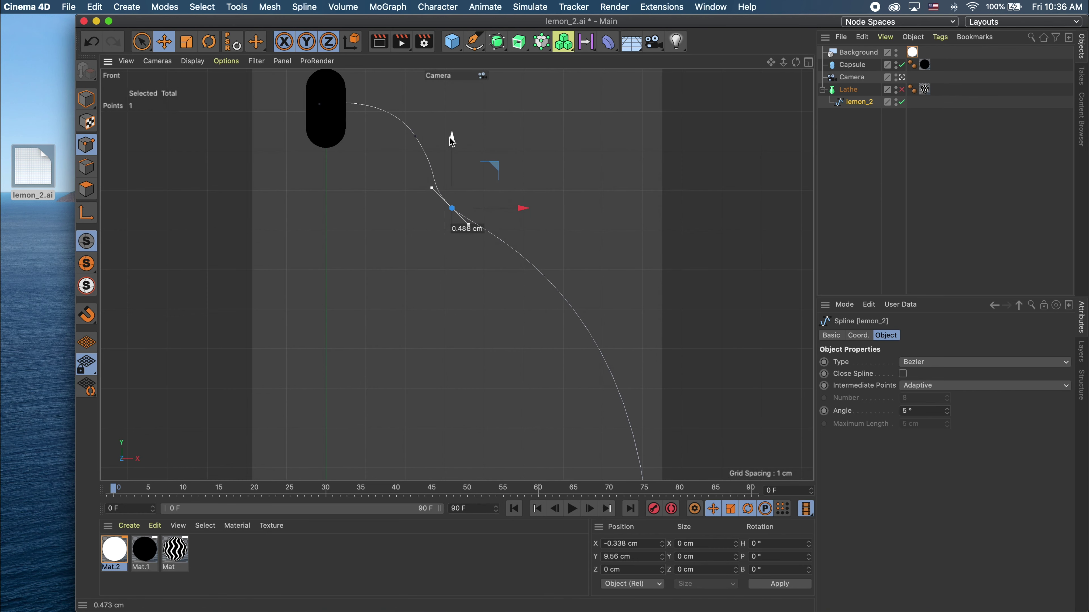
# Step: Move the higher stem-shoulder point up and left, then re-enable the Lathe
pyautogui.click(416, 137)
pyautogui.moveTo(414, 79); pyautogui.dragTo(416, 73)
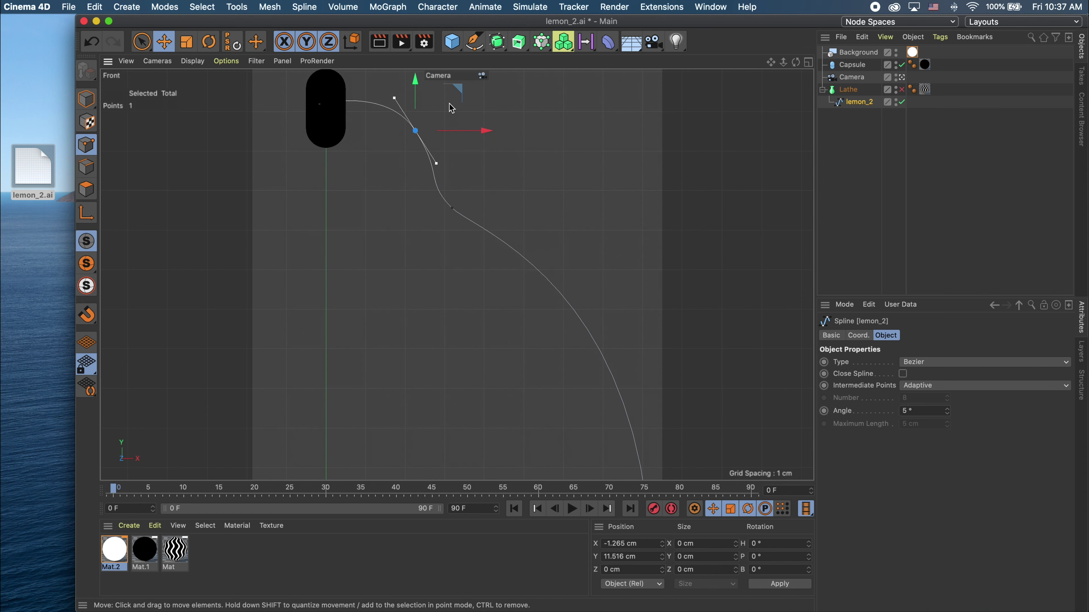
pyautogui.moveTo(486, 133); pyautogui.dragTo(482, 133)
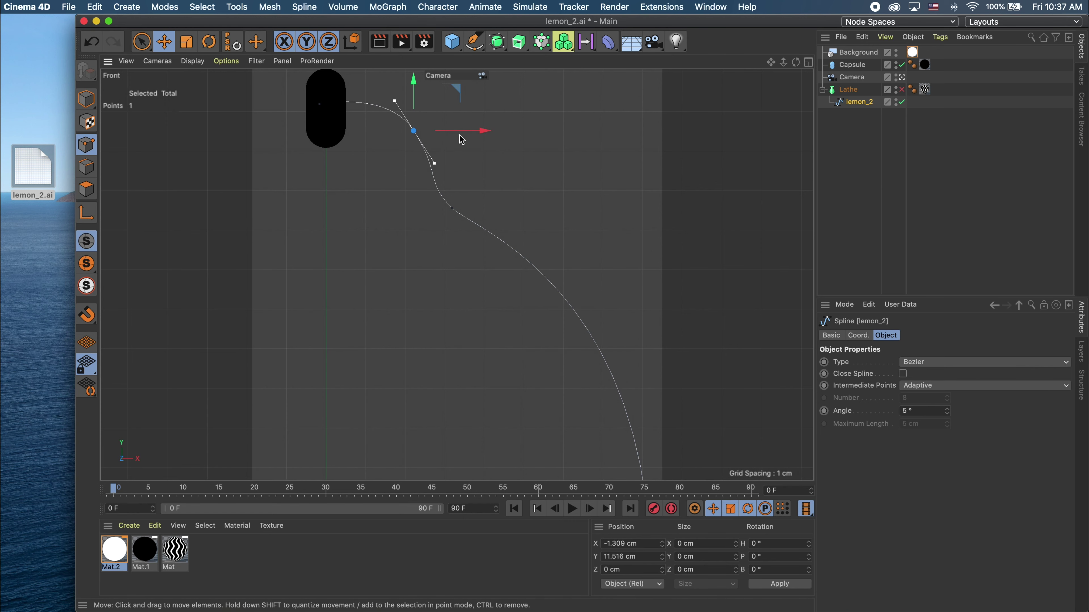
pyautogui.moveTo(482, 133); pyautogui.dragTo(479, 132)
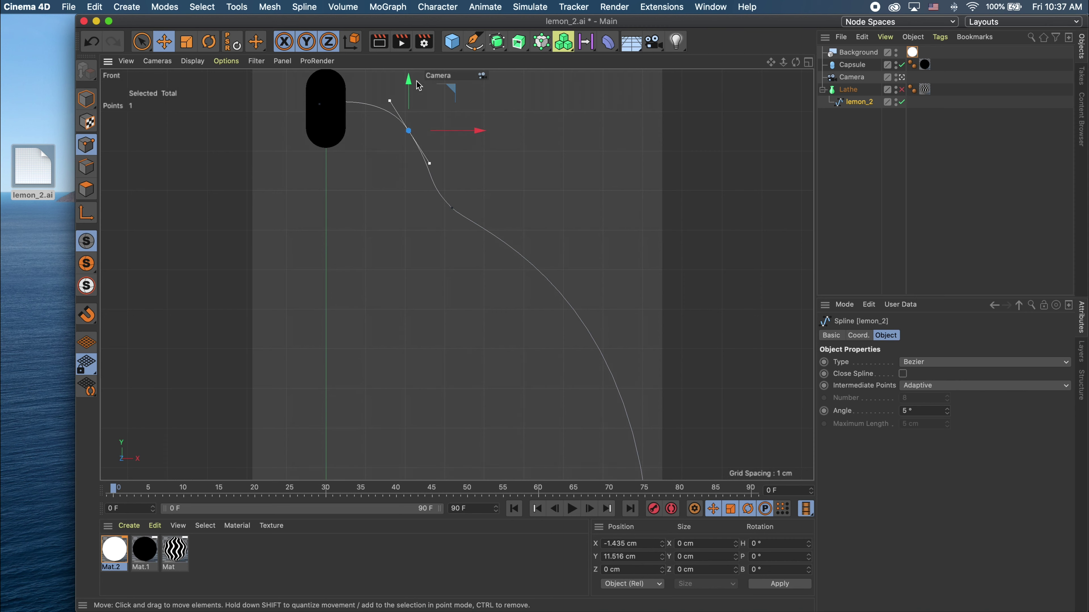
pyautogui.moveTo(410, 81); pyautogui.dragTo(409, 79)
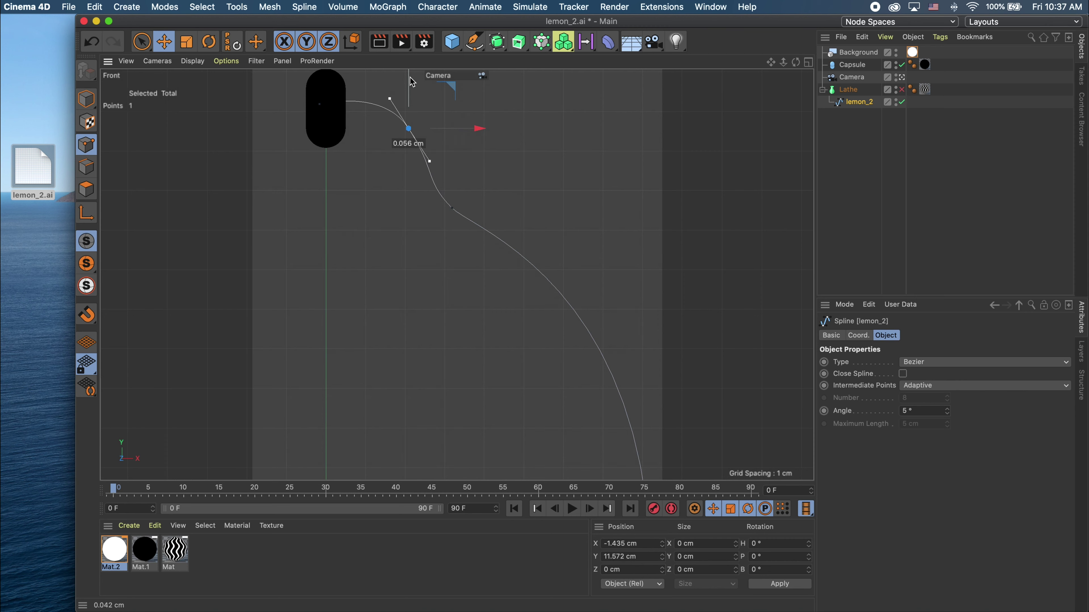
pyautogui.click(452, 208)
pyautogui.click(902, 89)
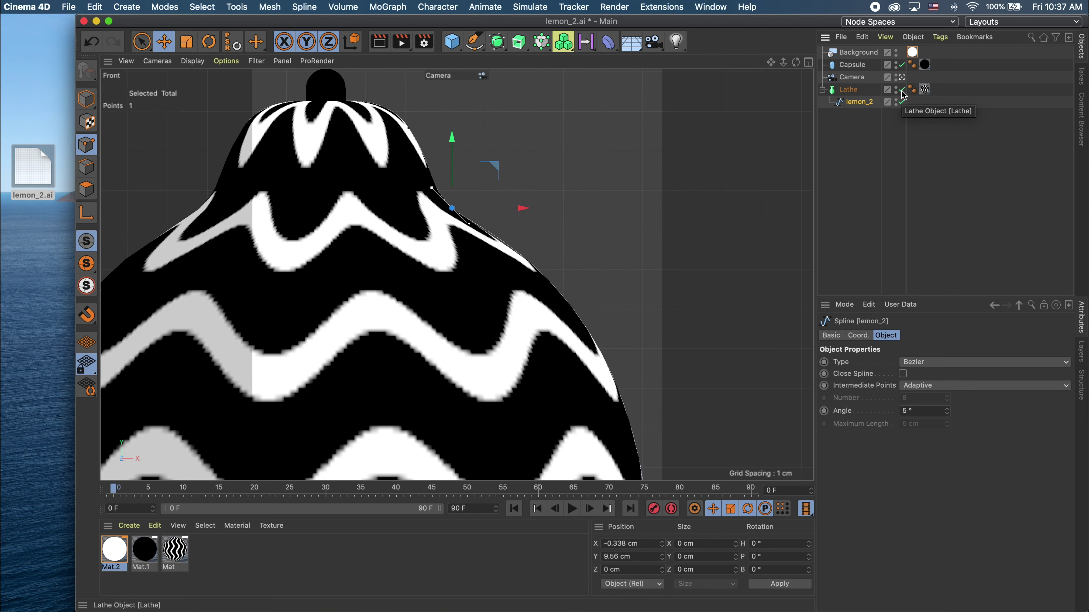
# Step: With the Lathe off, drag a Bezier tangent to smooth the shoulder curve, then re-enable it
pyautogui.scroll(-5, 548, 210)
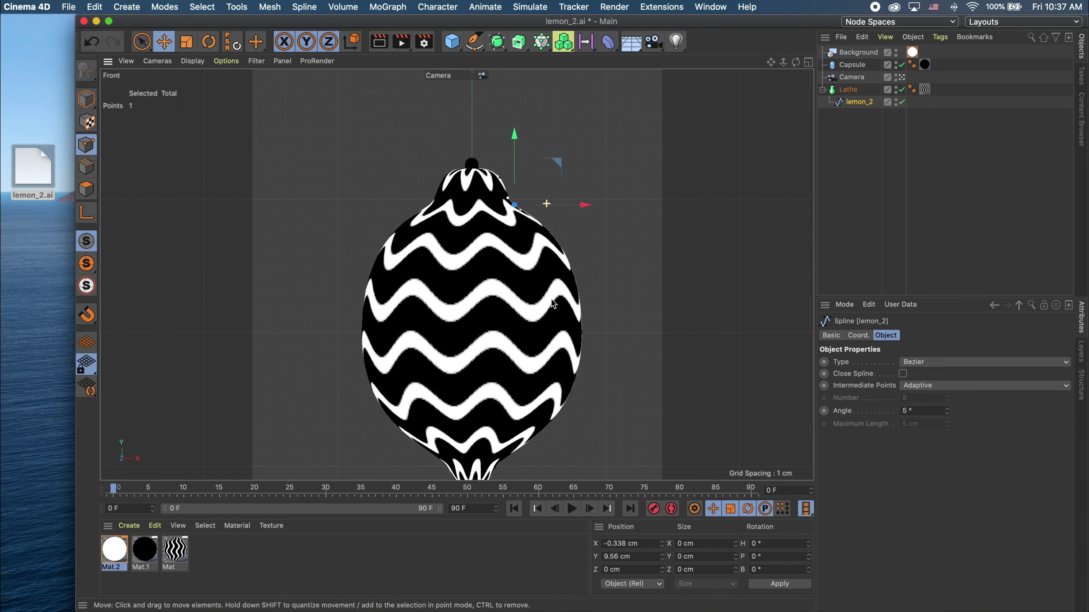
pyautogui.scroll(2, 553, 304)
pyautogui.scroll(2, 557, 283)
pyautogui.scroll(2, 559, 274)
pyautogui.scroll(2, 559, 265)
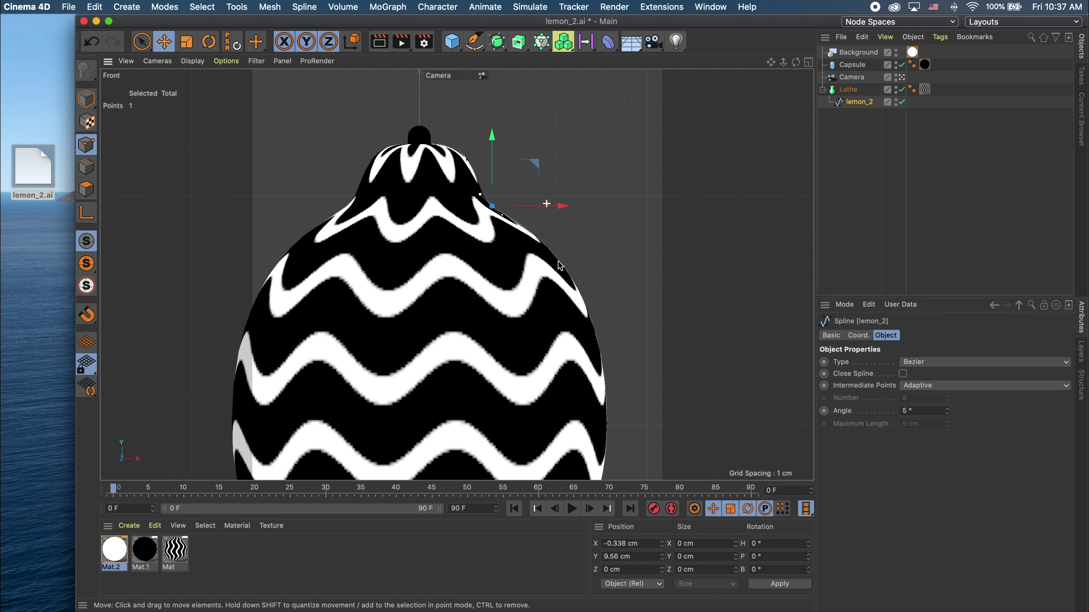
pyautogui.scroll(1, 559, 255)
pyautogui.scroll(2, 558, 254)
pyautogui.scroll(1, 559, 254)
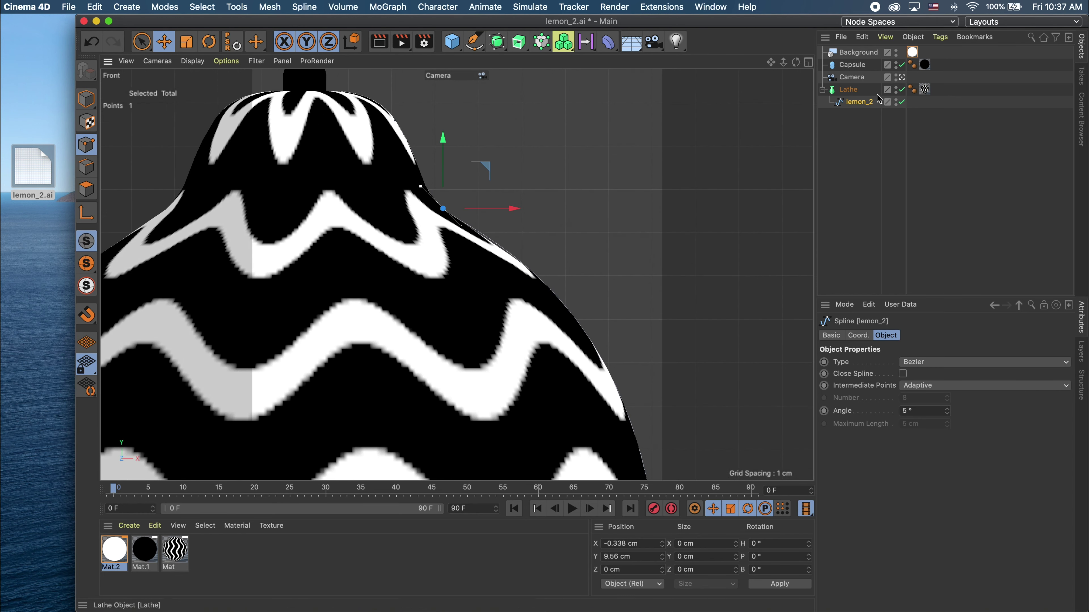
pyautogui.click(901, 90)
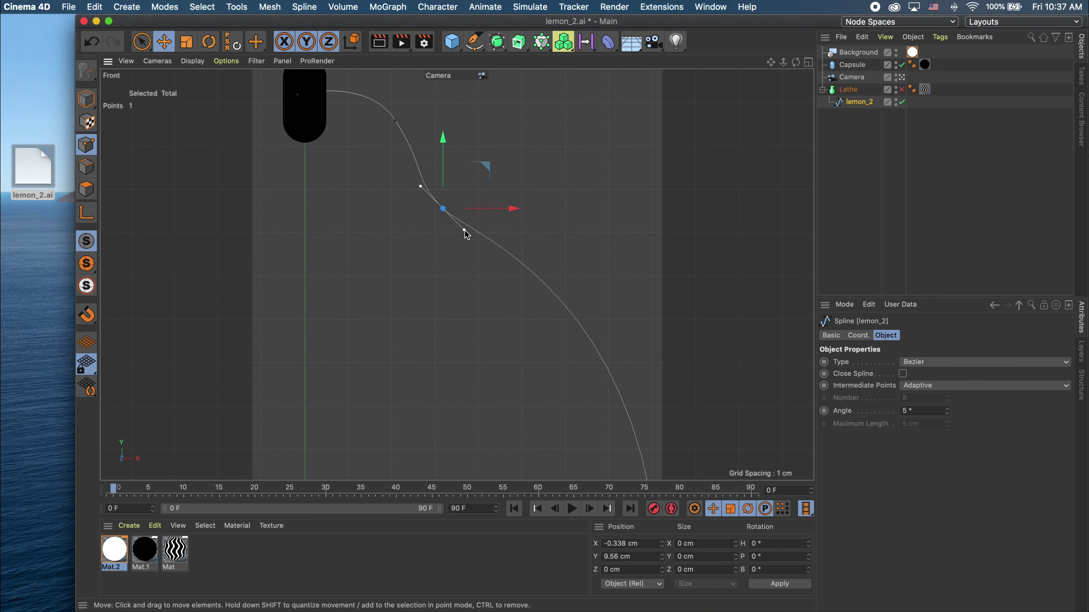
pyautogui.moveTo(462, 227); pyautogui.dragTo(478, 239)
pyautogui.click(901, 89)
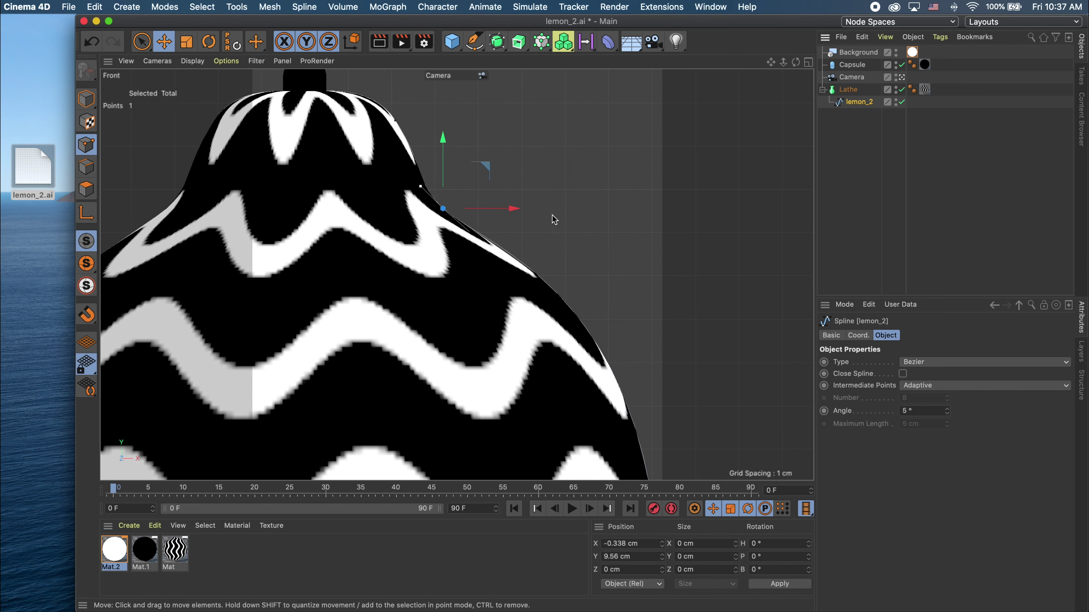
# Step: Zoom and pan the viewport to inspect the reshaped lemon
pyautogui.scroll(-10, 554, 220)
pyautogui.scroll(2, 548, 319)
pyautogui.scroll(2, 547, 322)
pyautogui.scroll(3, 551, 318)
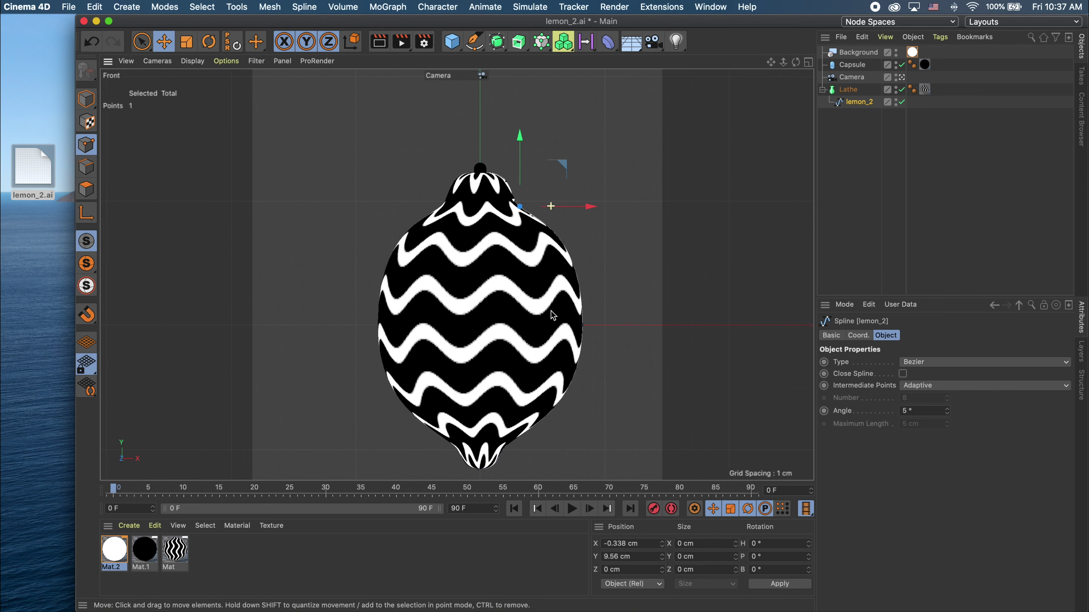
pyautogui.scroll(-3, 511, 316)
pyautogui.hscroll(2, 512, 316)
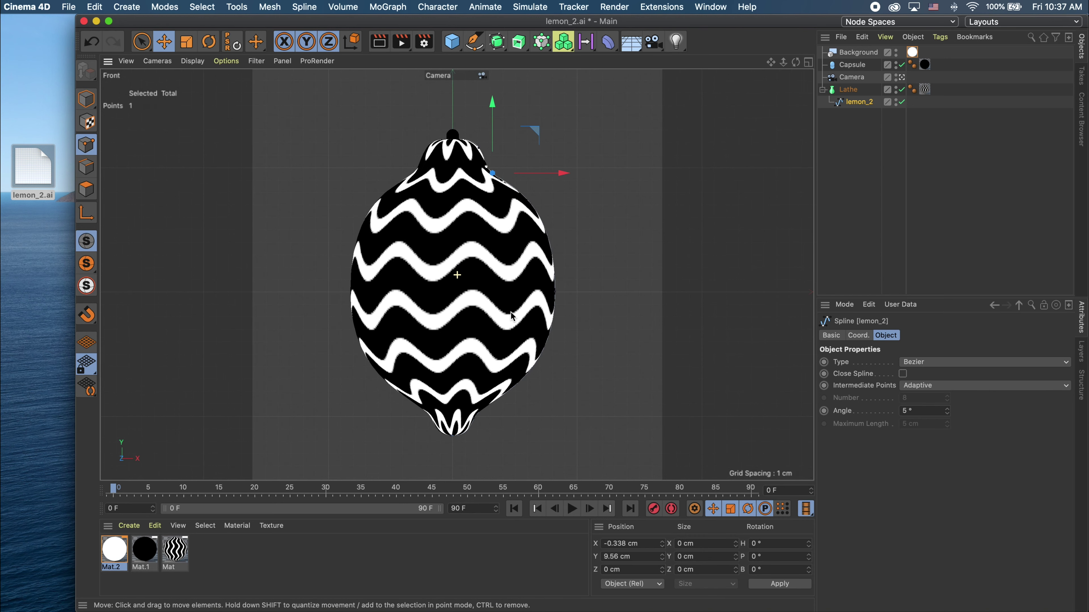
pyautogui.scroll(1, 478, 310)
# Step: Render the view, then set the Render Settings save format to JPG
pyautogui.press('super+r')
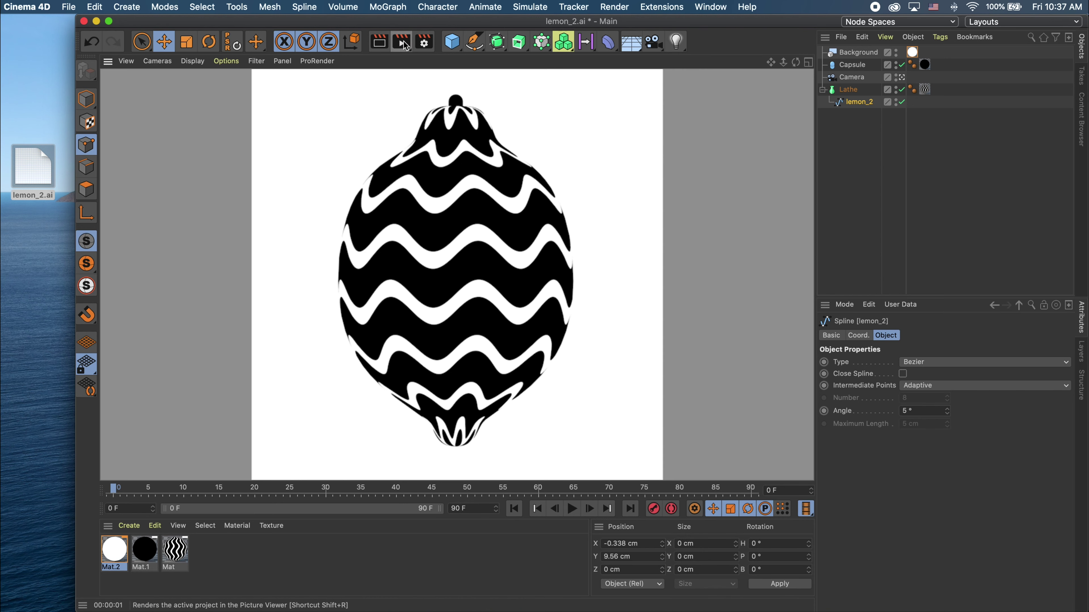
pyautogui.click(424, 41)
pyautogui.moveTo(563, 36); pyautogui.dragTo(497, 38)
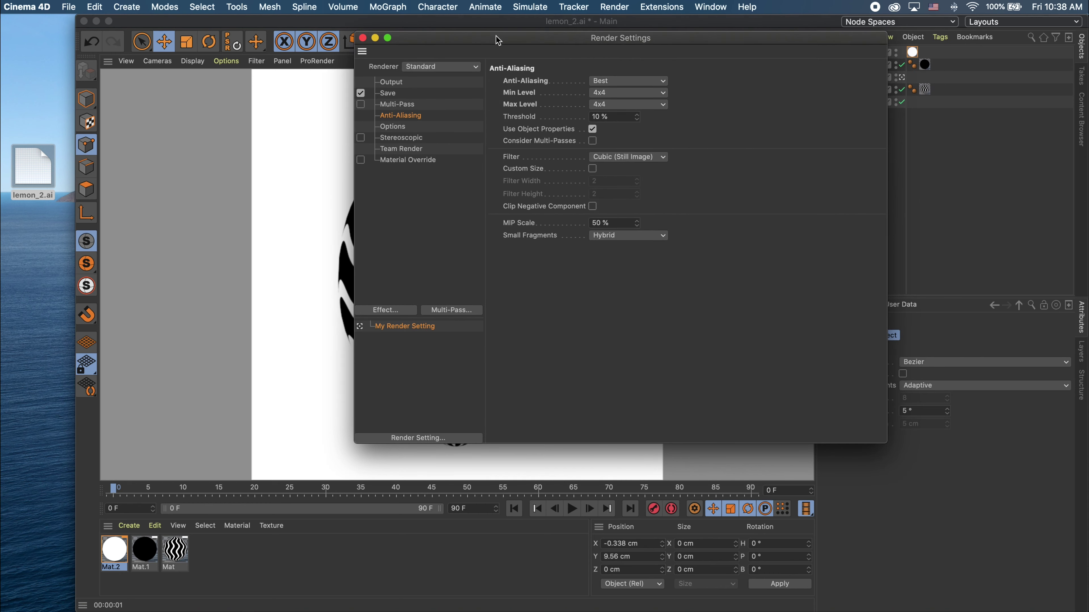
pyautogui.click(388, 93)
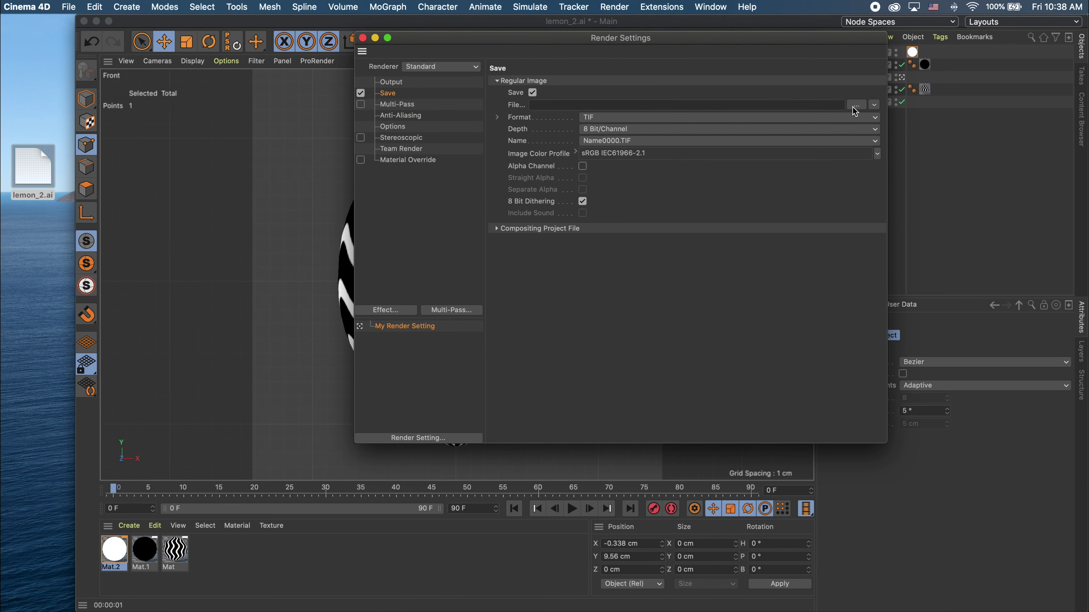
pyautogui.click(817, 119)
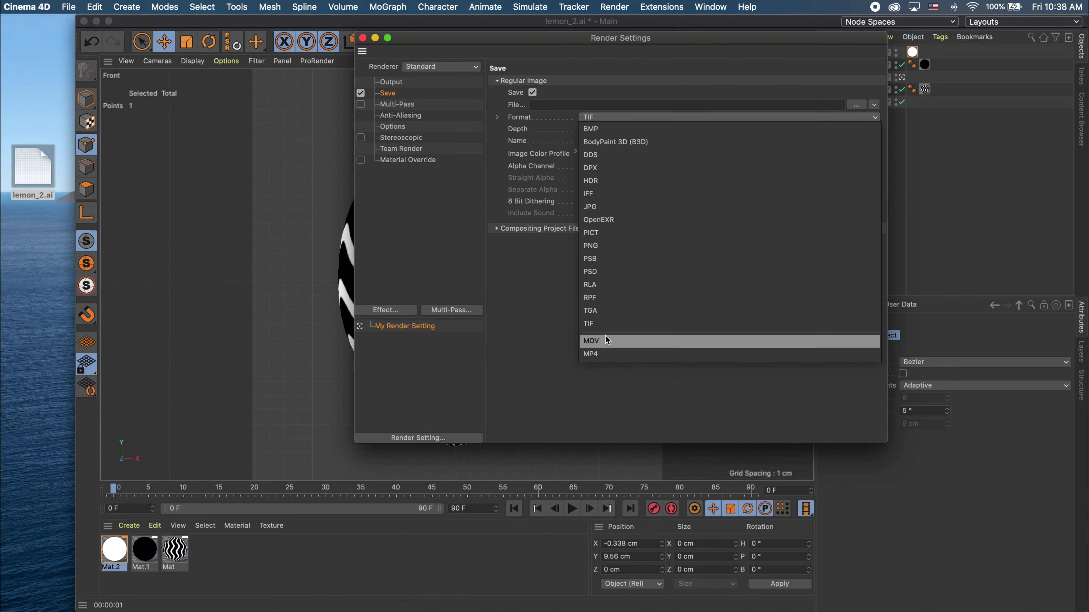
pyautogui.click(590, 208)
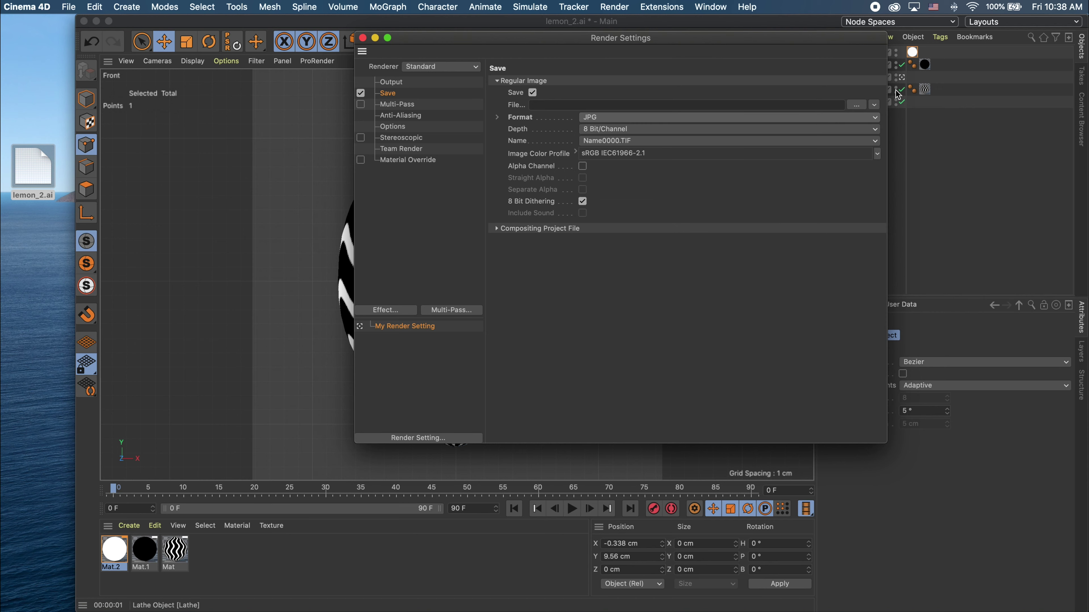
# Step: Save the output as Lemon on the Desktop and render to the Picture Viewer
pyautogui.click(857, 105)
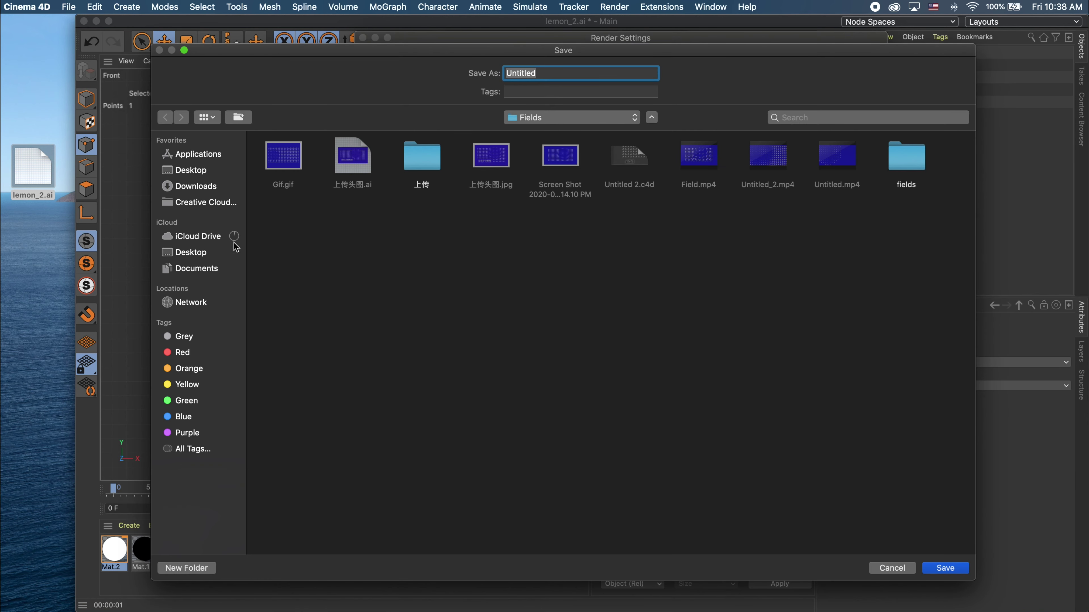
pyautogui.click(201, 253)
pyautogui.doubleClick(560, 73)
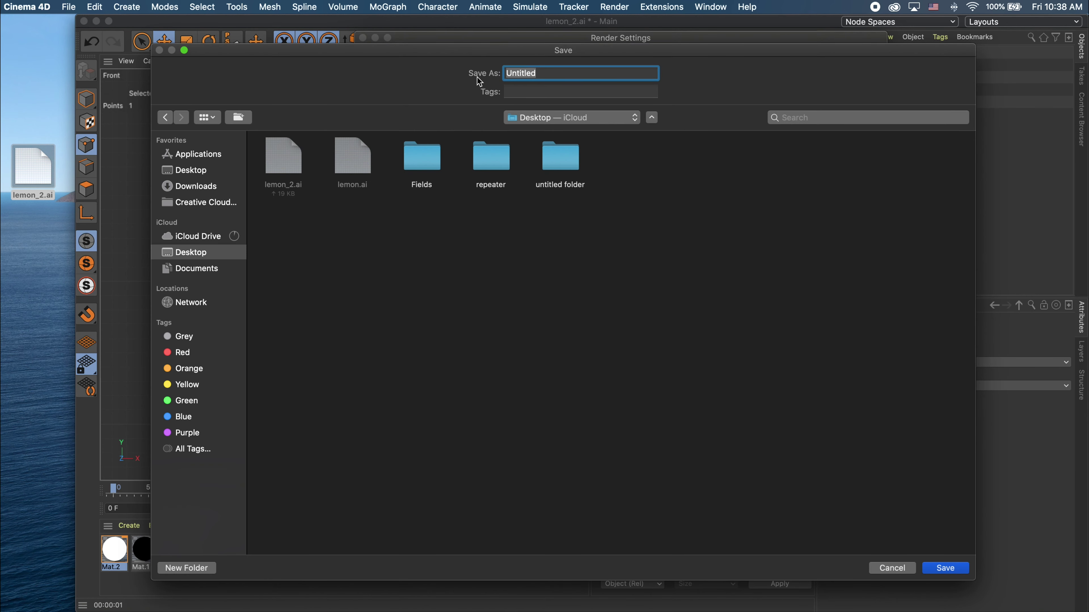
pyautogui.write('Lemon')
pyautogui.click(944, 569)
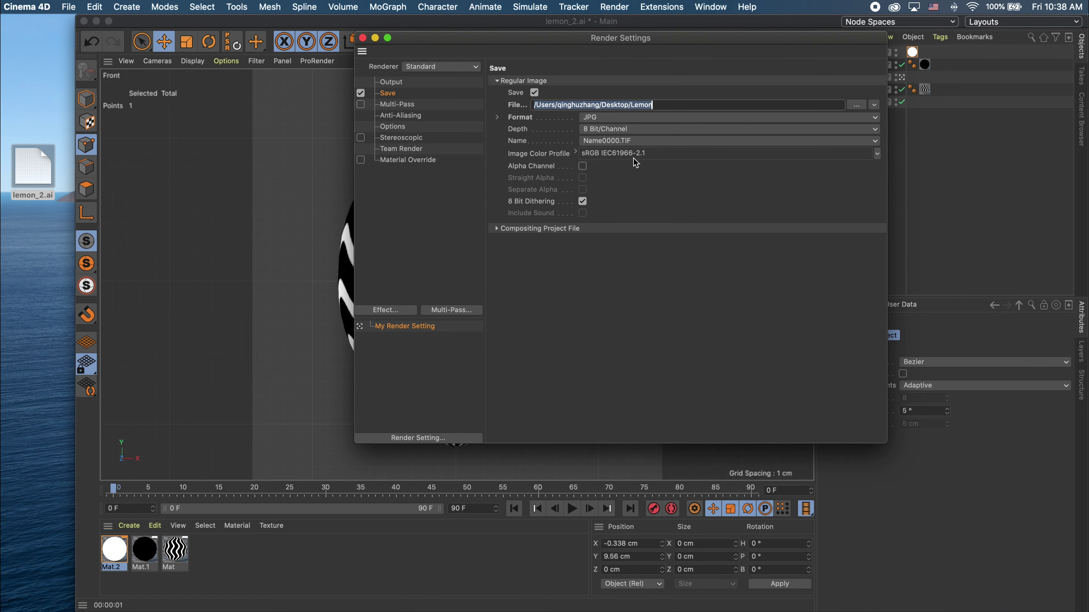
pyautogui.click(363, 38)
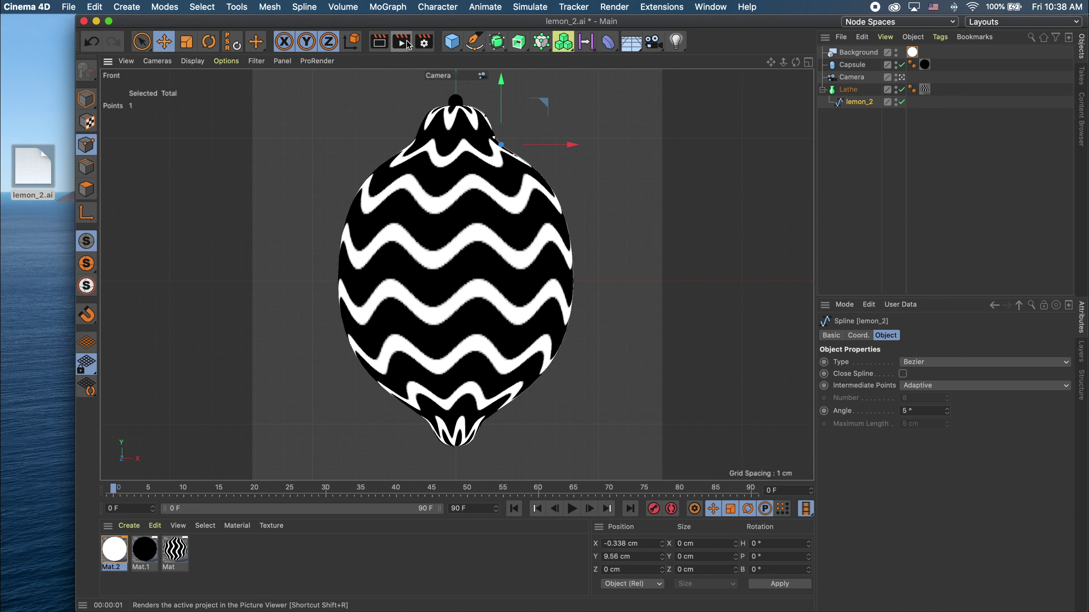
pyautogui.click(407, 43)
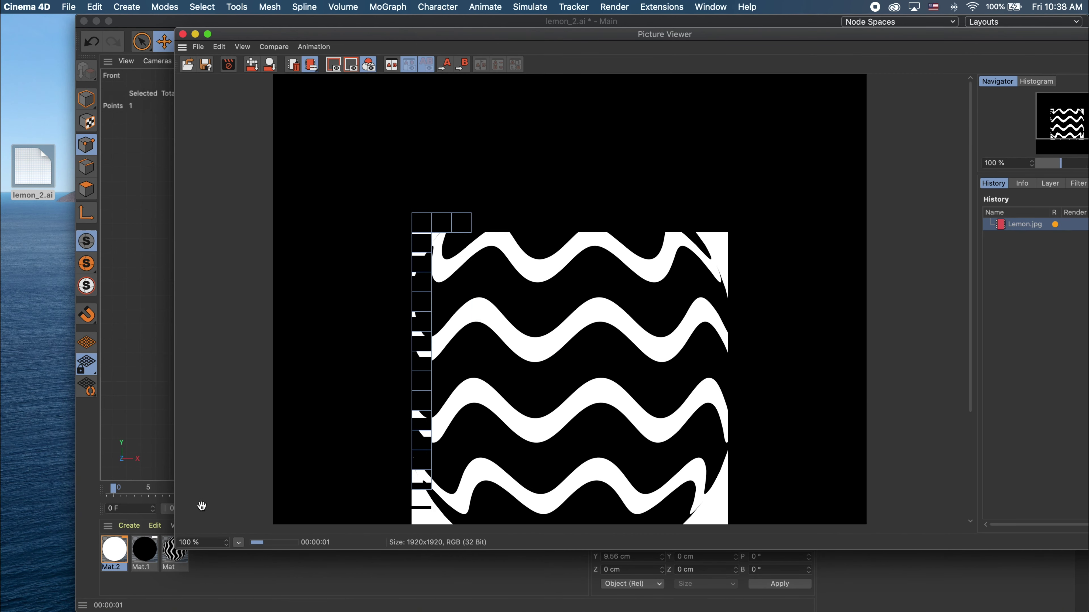